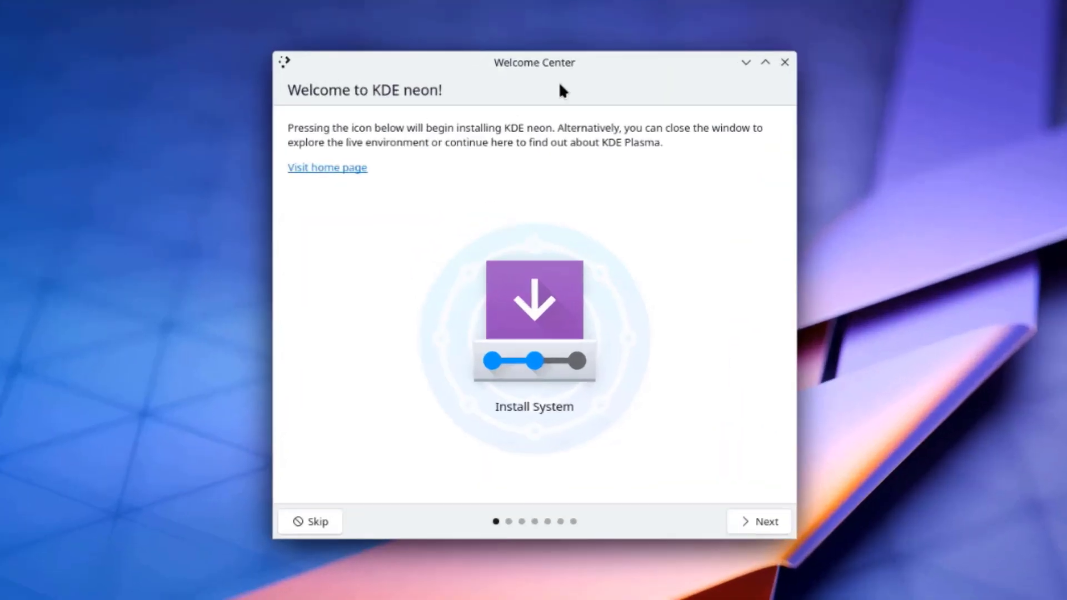
Step: Advance the Welcome Center through the internet access, Simple by Default, Powerful When Needed and Manage Software pages
{"action": "left_click", "coordinate": [755, 518]}
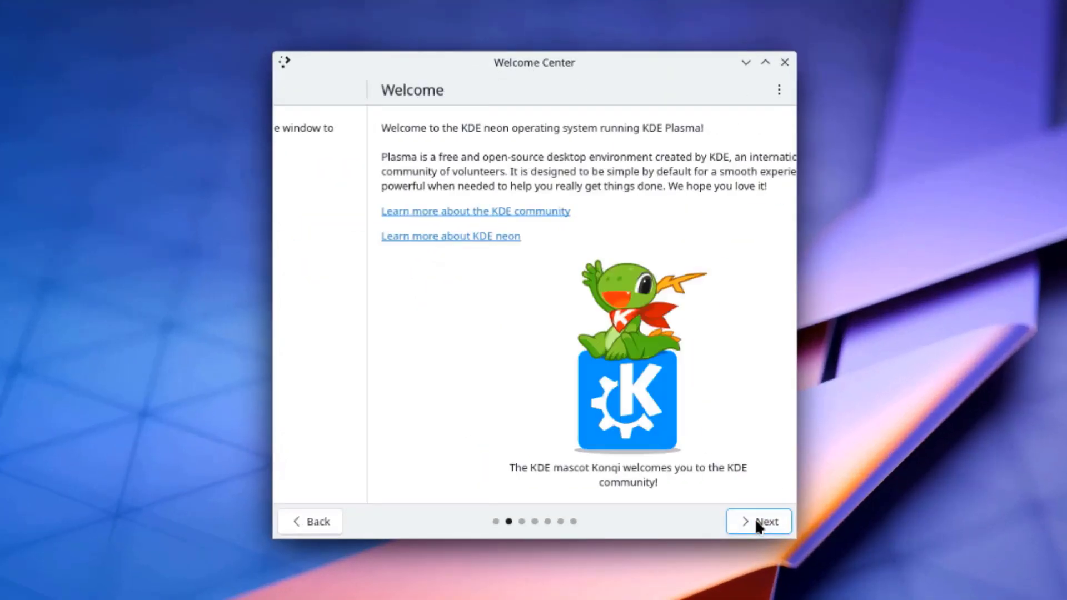
{"action": "left_click", "coordinate": [755, 518]}
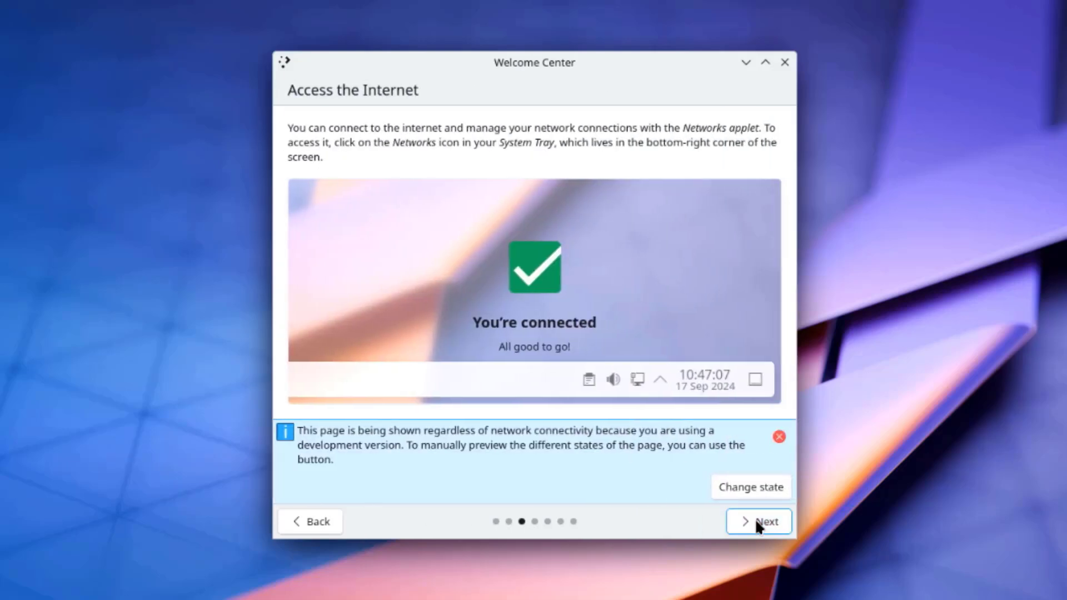
{"action": "left_click", "coordinate": [755, 518]}
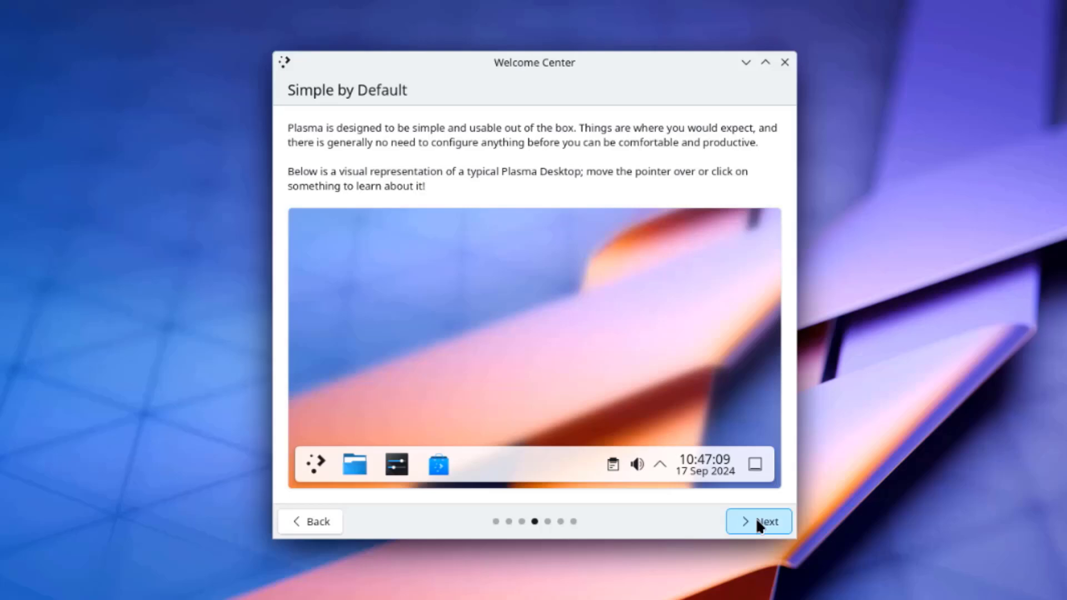
{"action": "left_click", "coordinate": [756, 520]}
{"action": "left_click", "coordinate": [756, 521]}
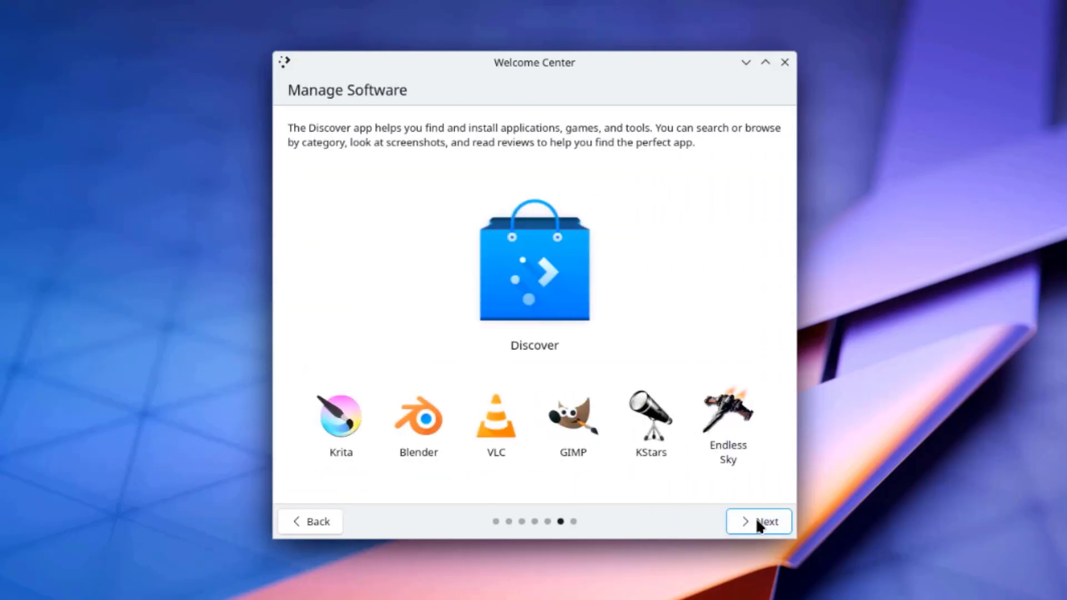
Step: Finish the Welcome Center tour and launch the KDE neon installer from the Install System icon
{"action": "left_click", "coordinate": [757, 522]}
{"action": "left_click", "coordinate": [757, 523]}
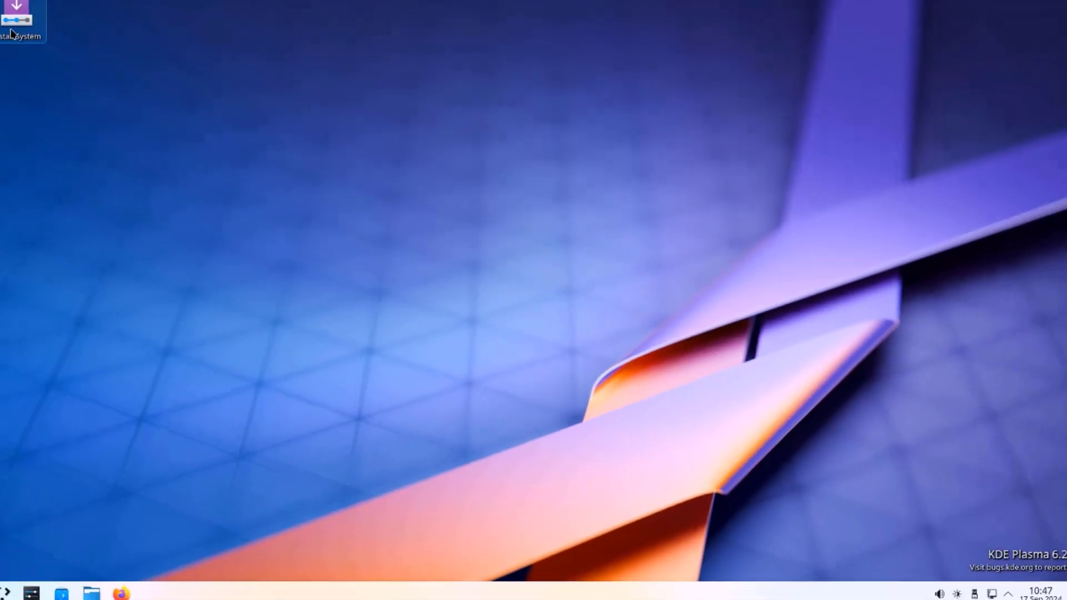
{"action": "double_click", "coordinate": [15, 22]}
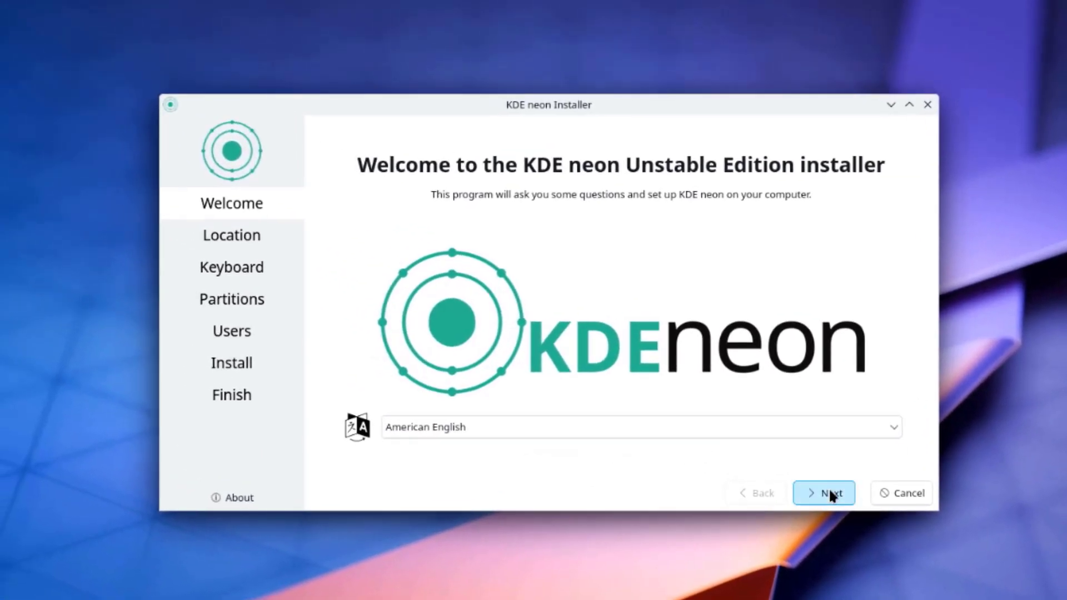
Step: Keep American English, the New York time zone and the English (US) keyboard layout
{"action": "left_click", "coordinate": [829, 492]}
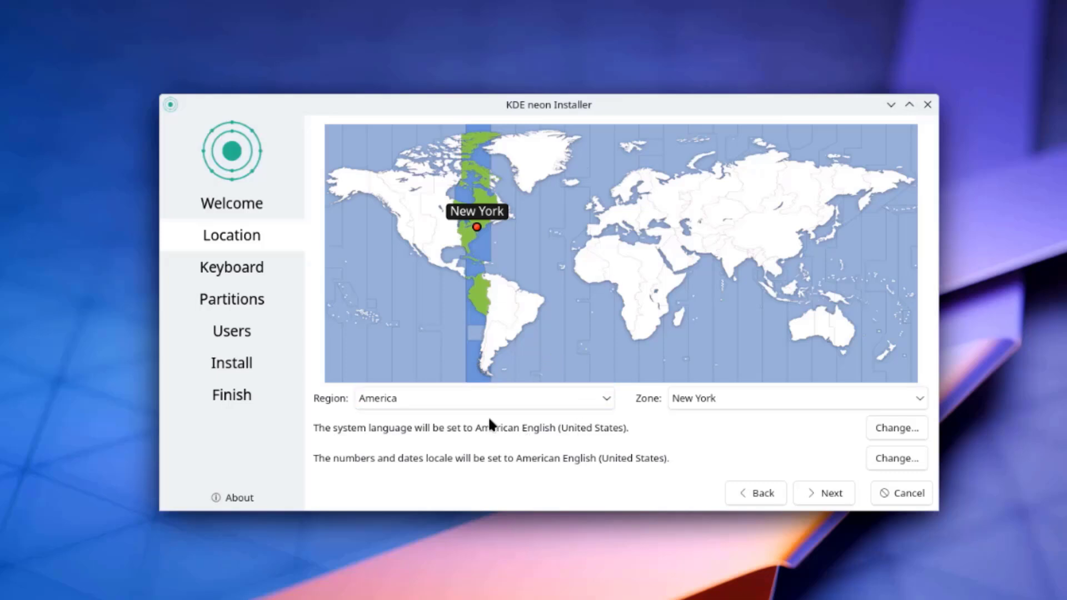
{"action": "left_click", "coordinate": [821, 493]}
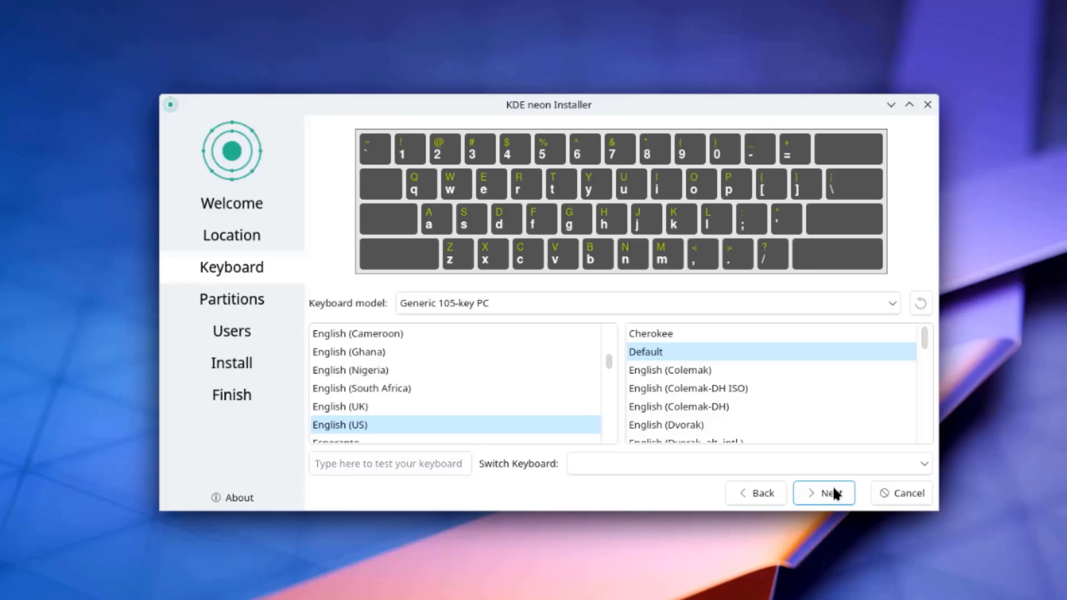
{"action": "left_click", "coordinate": [833, 489]}
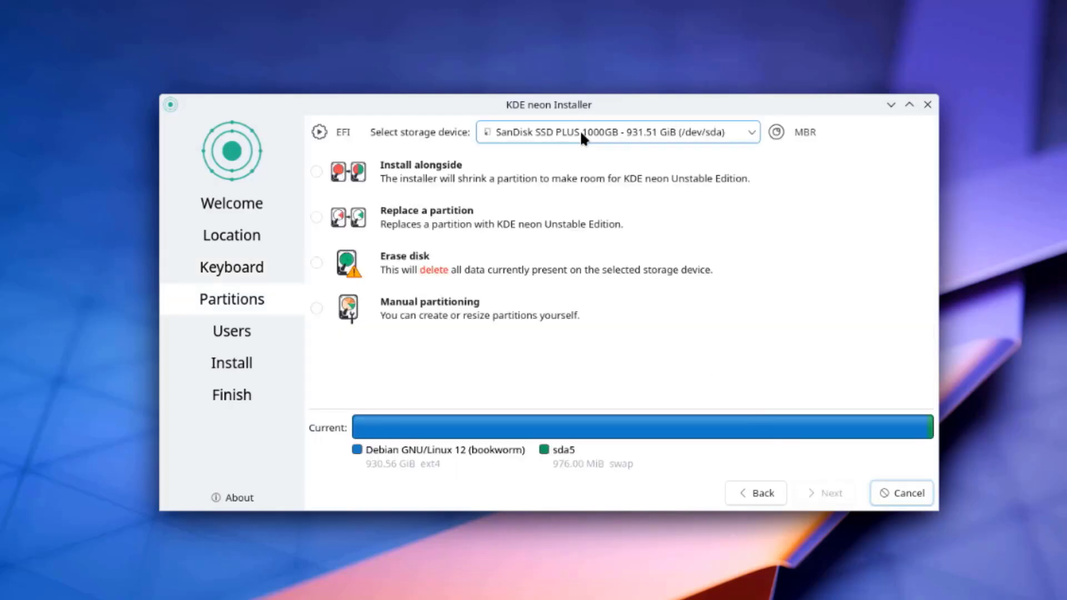
Step: Set the SanDisk drive to Erase disk with Swap to file, and continue to Users
{"action": "left_click", "coordinate": [581, 133]}
{"action": "left_click", "coordinate": [581, 134]}
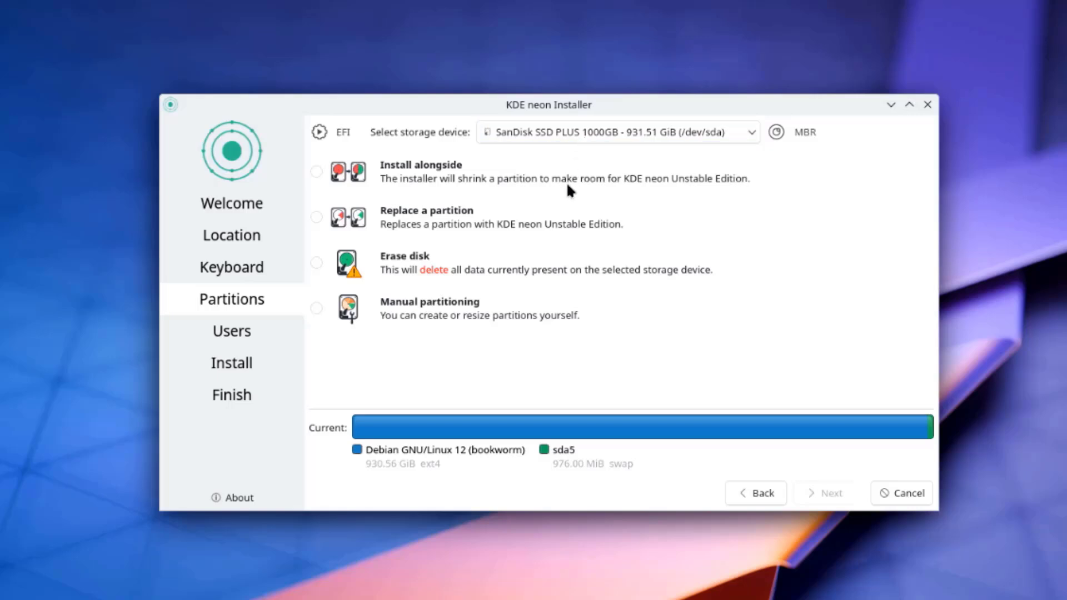
{"action": "left_click", "coordinate": [317, 264]}
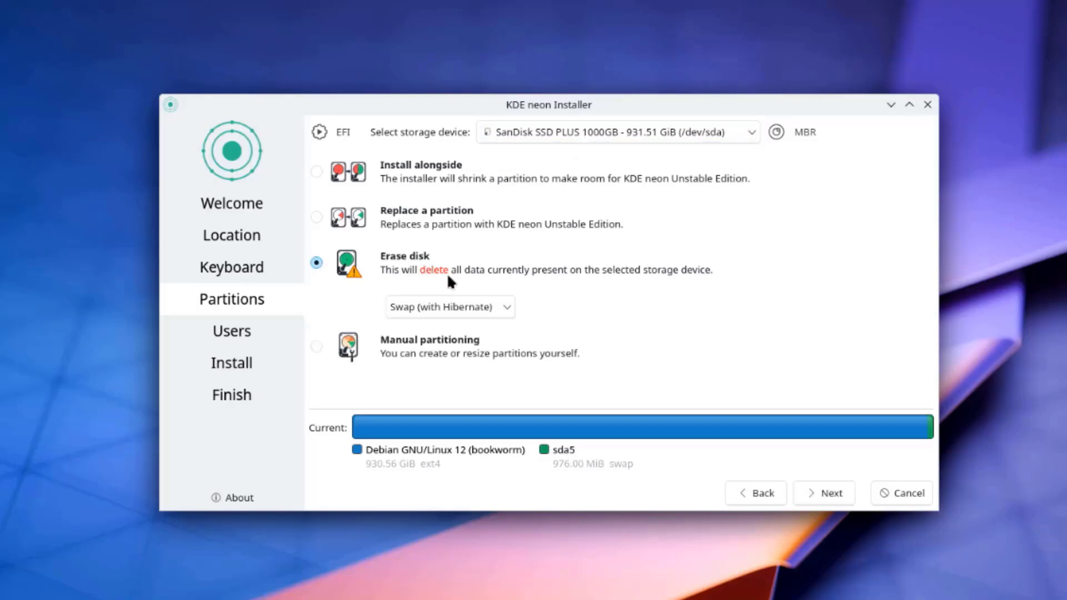
{"action": "left_click", "coordinate": [460, 307]}
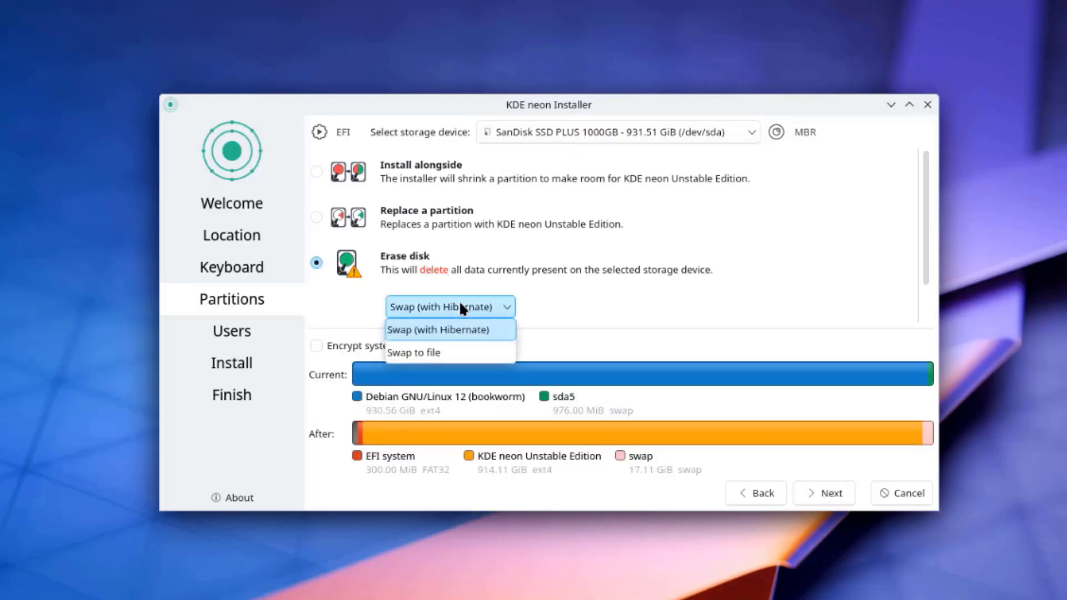
{"action": "left_click", "coordinate": [438, 351]}
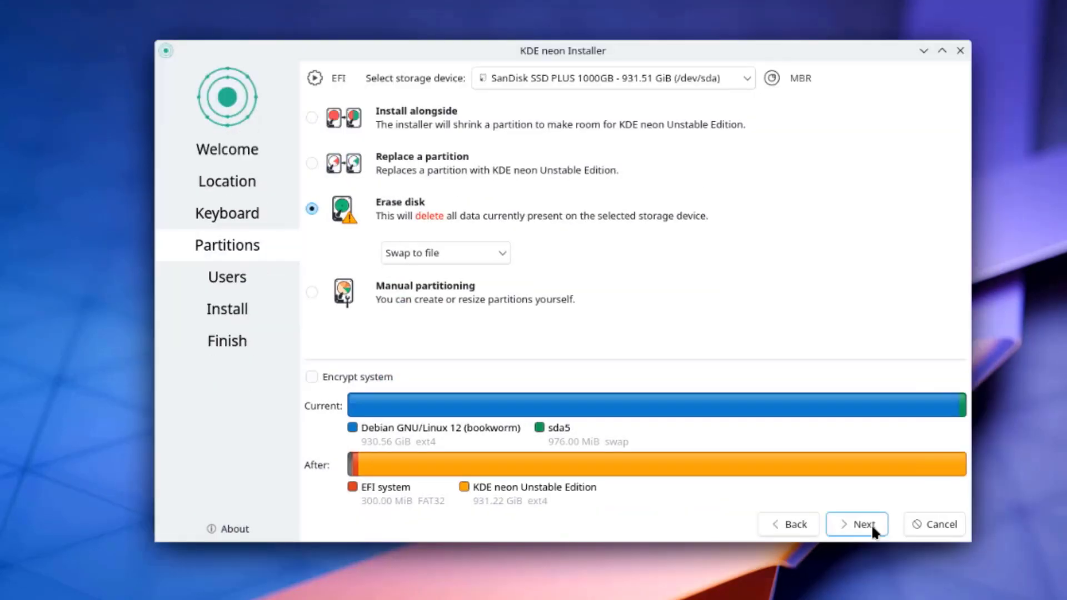
{"action": "left_click", "coordinate": [870, 524]}
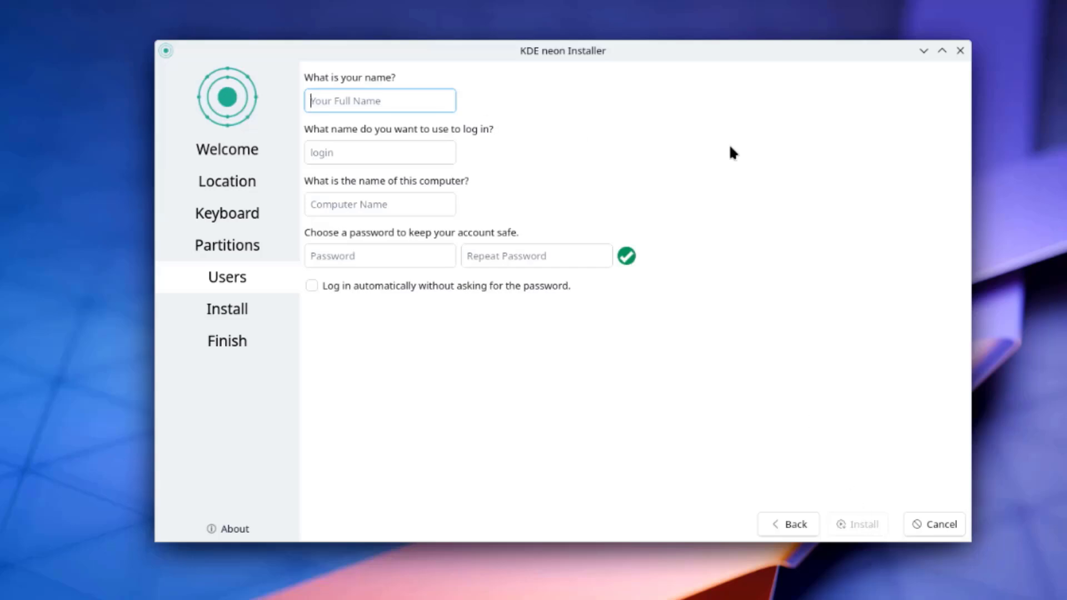
Step: Enter the user's name, login and computer name and a password, then install KDE neon
{"action": "type", "text": "john"}
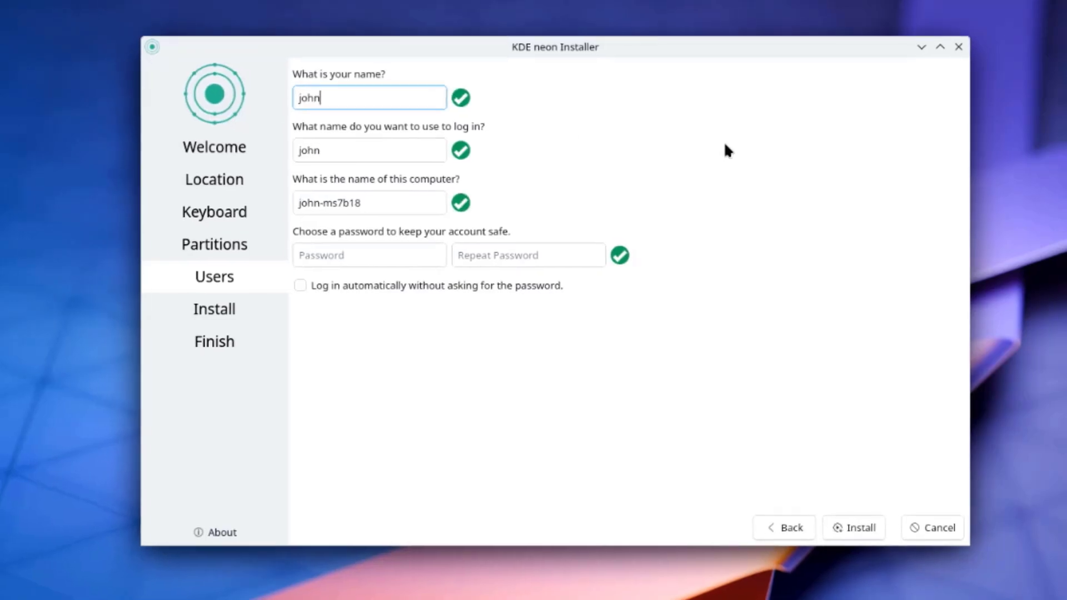
{"action": "key", "text": "Tab"}
{"action": "key", "text": "Tab"}
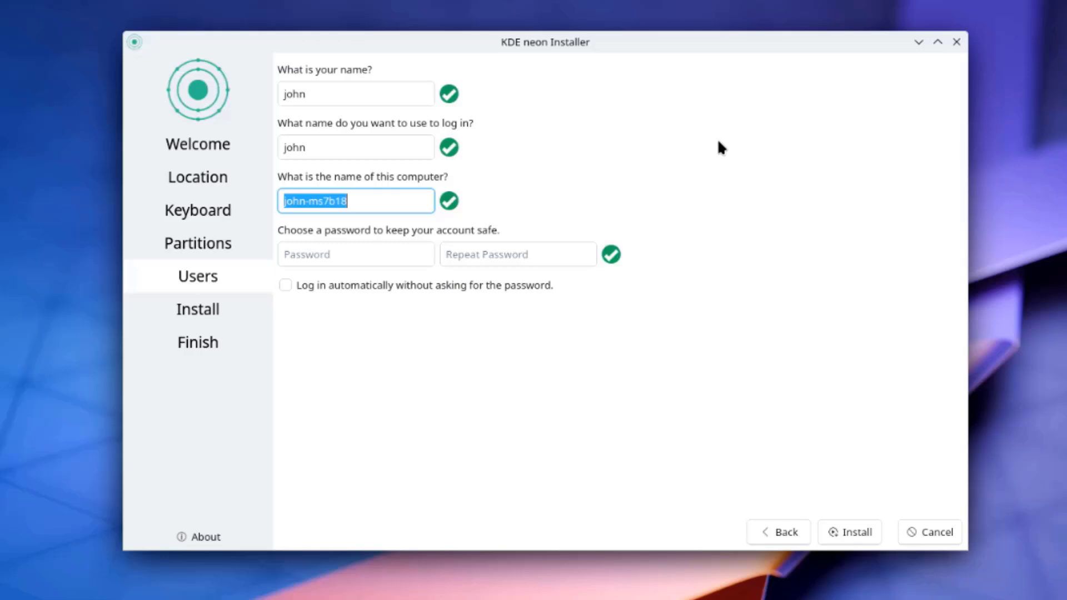
{"action": "key", "text": "Tab"}
{"action": "type", "text": "p"}
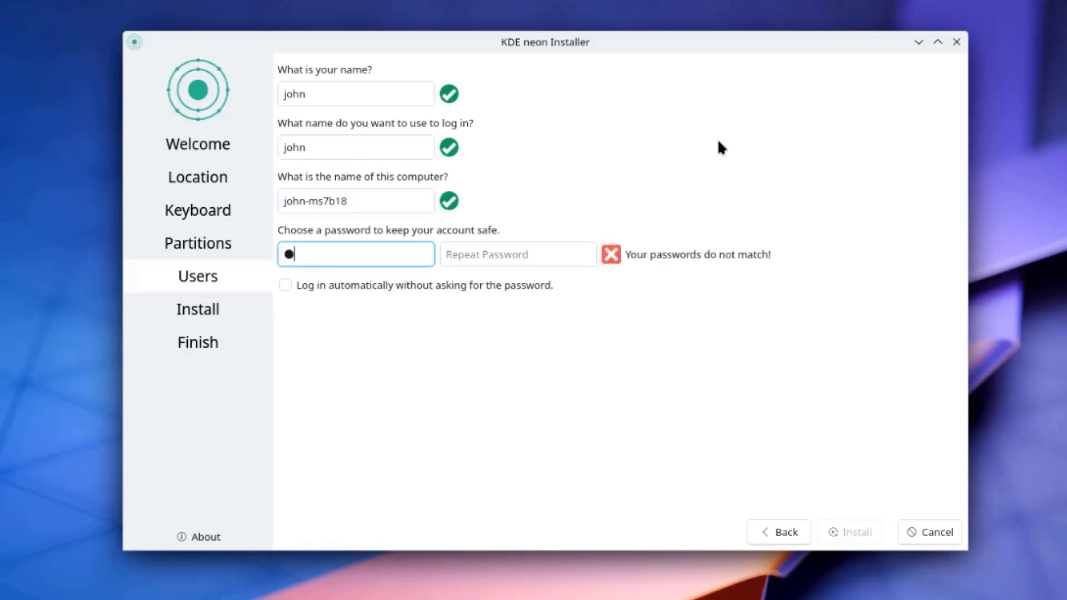
{"action": "type", "text": "ass"}
{"action": "key", "text": "Tab"}
{"action": "type", "text": "pass"}
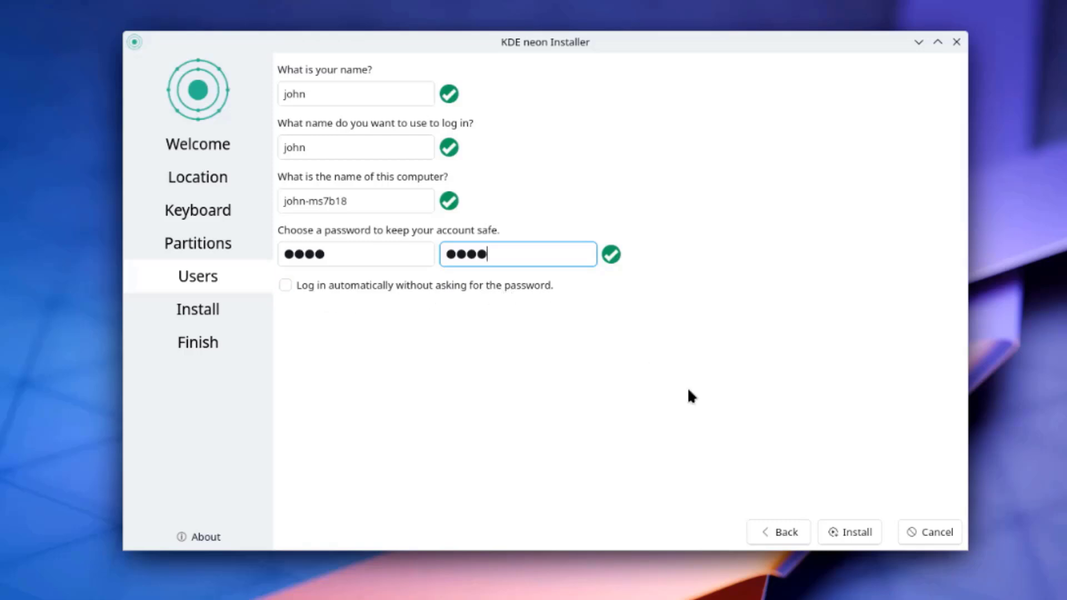
{"action": "left_click", "coordinate": [837, 528]}
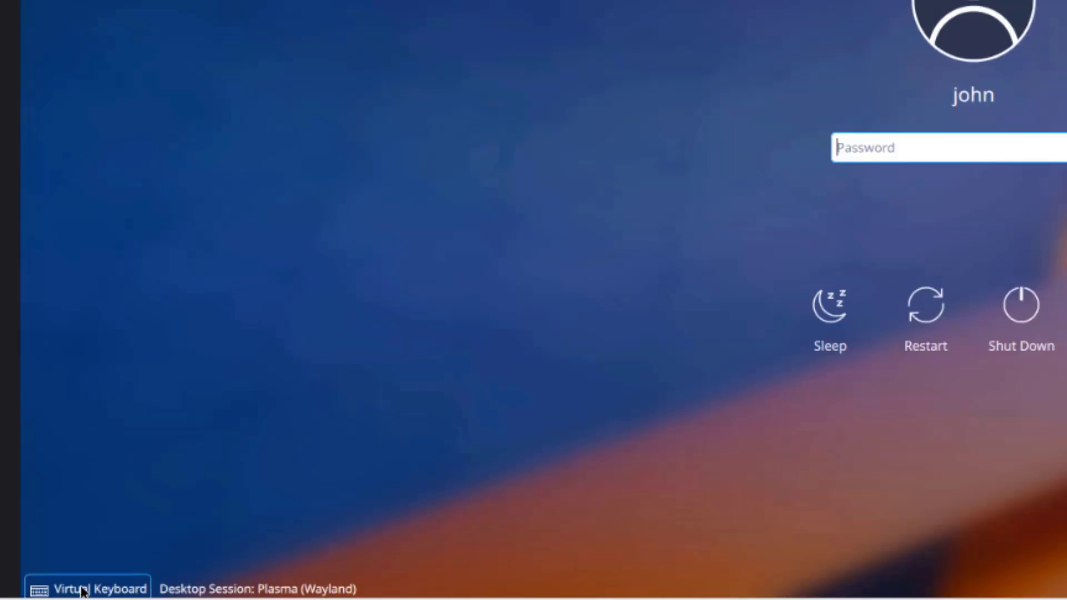
Step: Toggle the virtual keyboard, keep Plasma (Wayland), and log in with the account password
{"action": "left_click", "coordinate": [82, 591]}
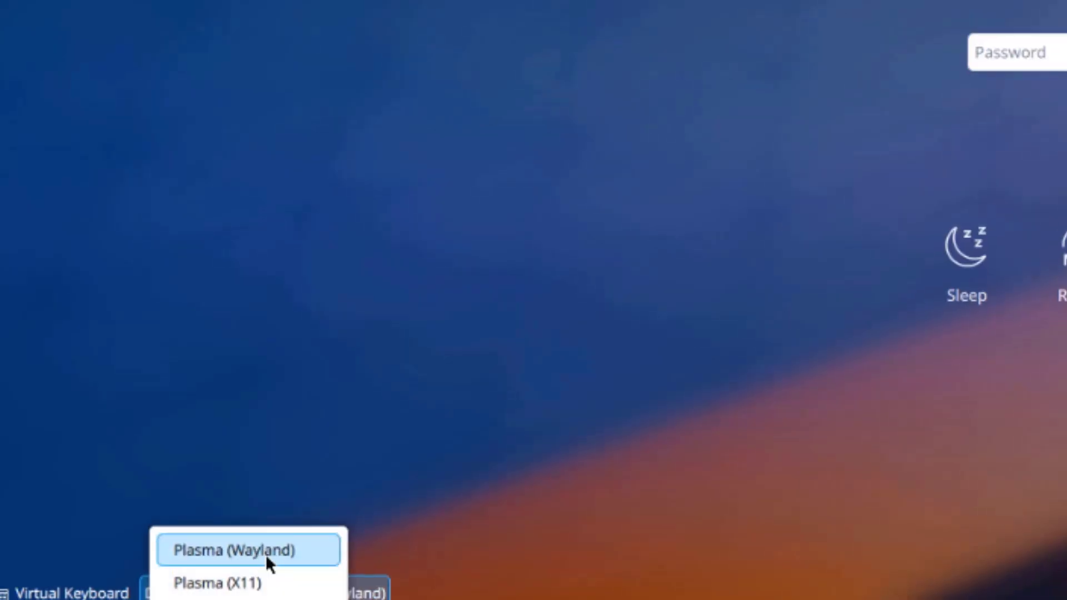
{"action": "left_click", "coordinate": [852, 489]}
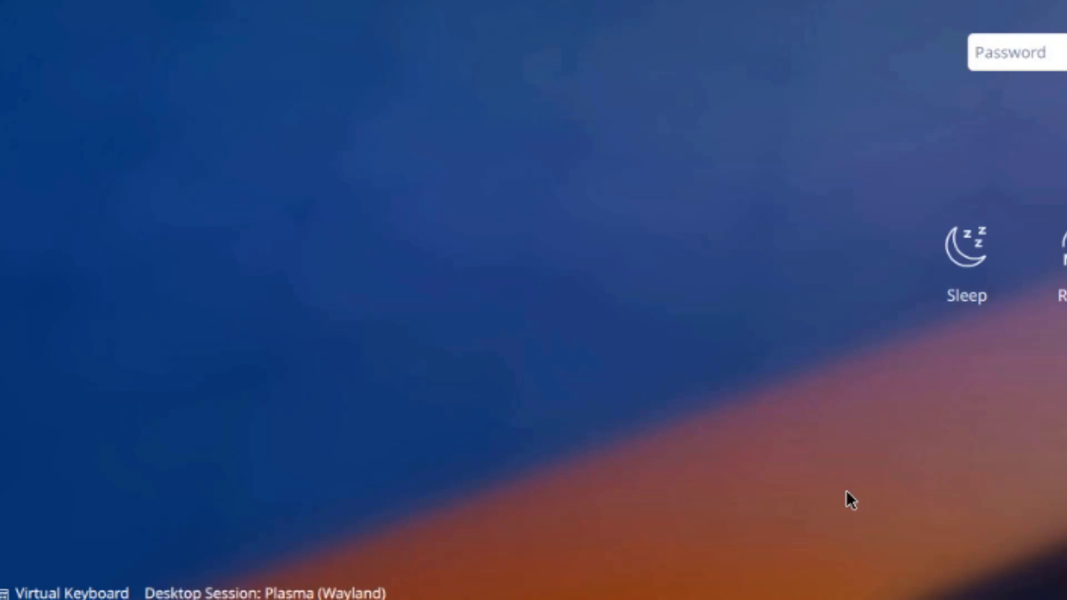
{"action": "left_click", "coordinate": [1038, 58]}
{"action": "type", "text": "aa"}
{"action": "key", "text": "Return"}
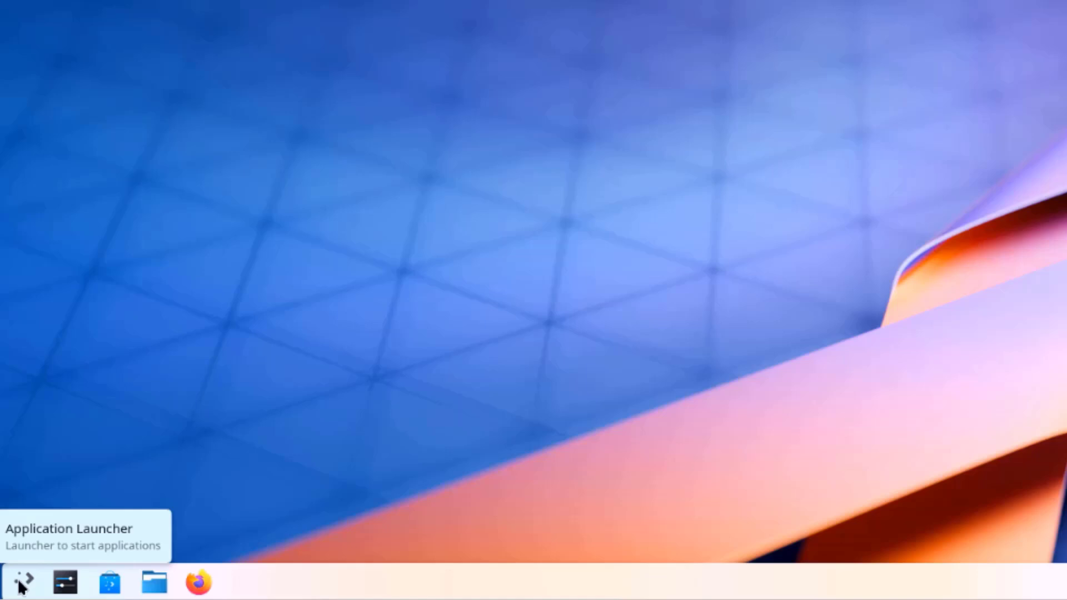
Step: Open the launcher's All Applications list and scroll down through it
{"action": "left_click", "coordinate": [20, 584]}
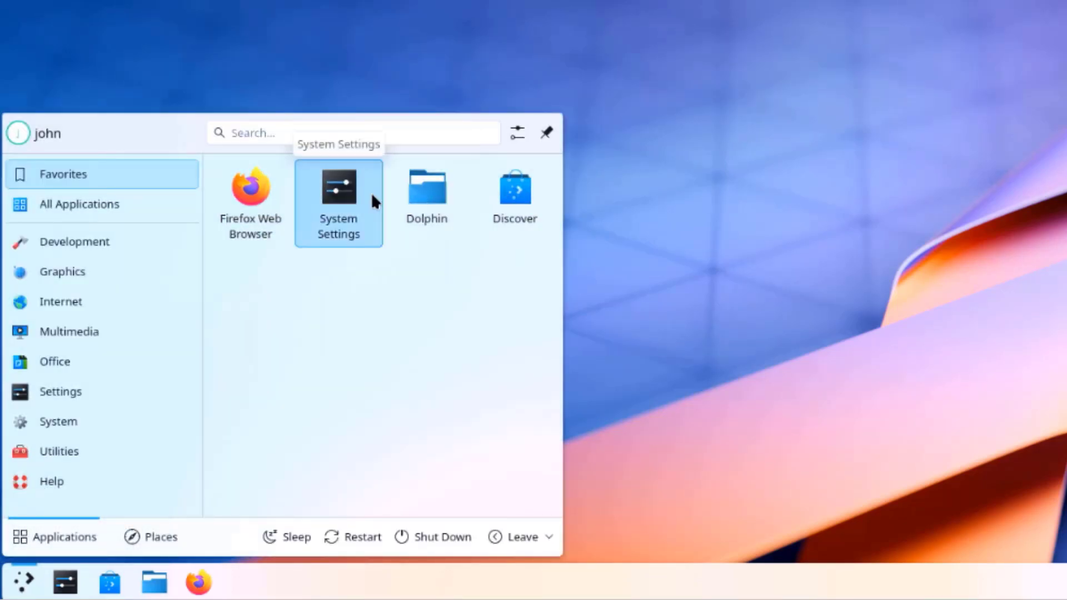
{"action": "left_click", "coordinate": [127, 200]}
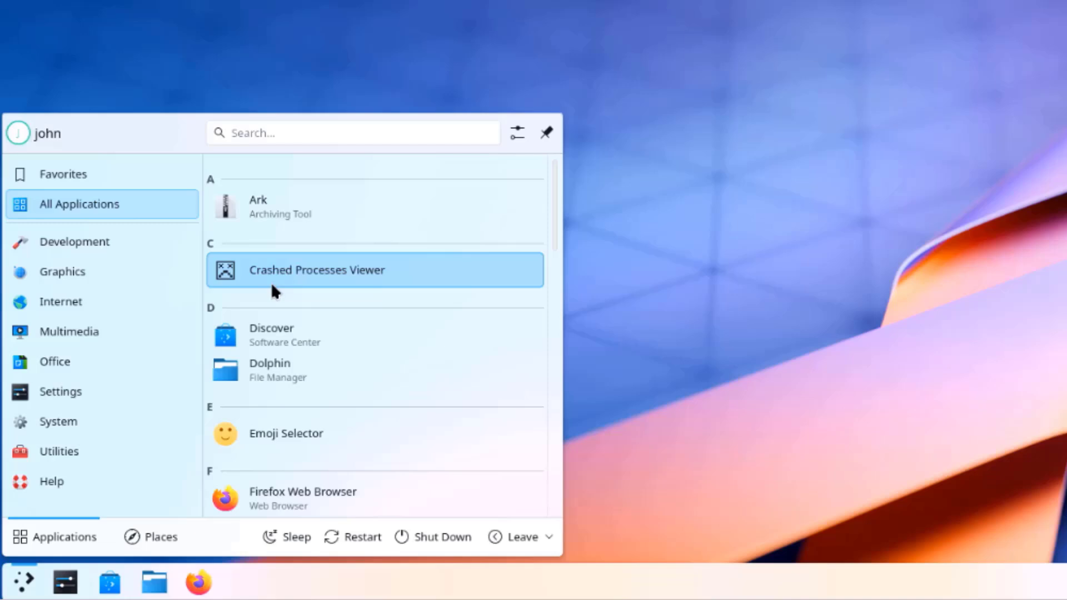
{"action": "scroll", "coordinate": [270, 284], "scroll_direction": "down", "scroll_amount": 1}
{"action": "scroll", "coordinate": [269, 290], "scroll_direction": "down", "scroll_amount": 3}
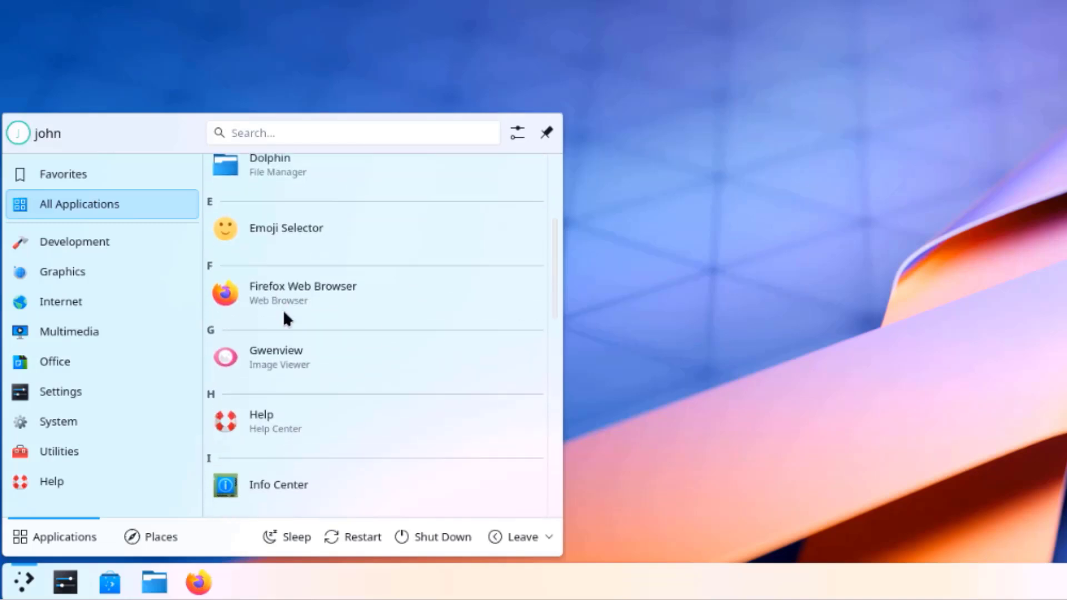
{"action": "scroll", "coordinate": [285, 314], "scroll_direction": "down", "scroll_amount": 4}
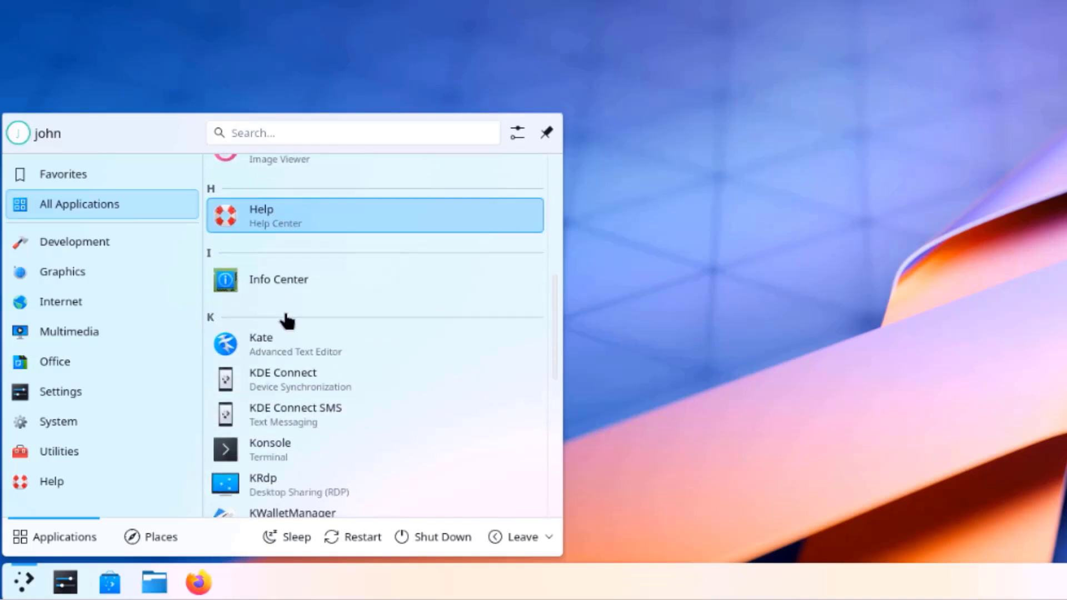
{"action": "scroll", "coordinate": [286, 320], "scroll_direction": "down", "scroll_amount": 4}
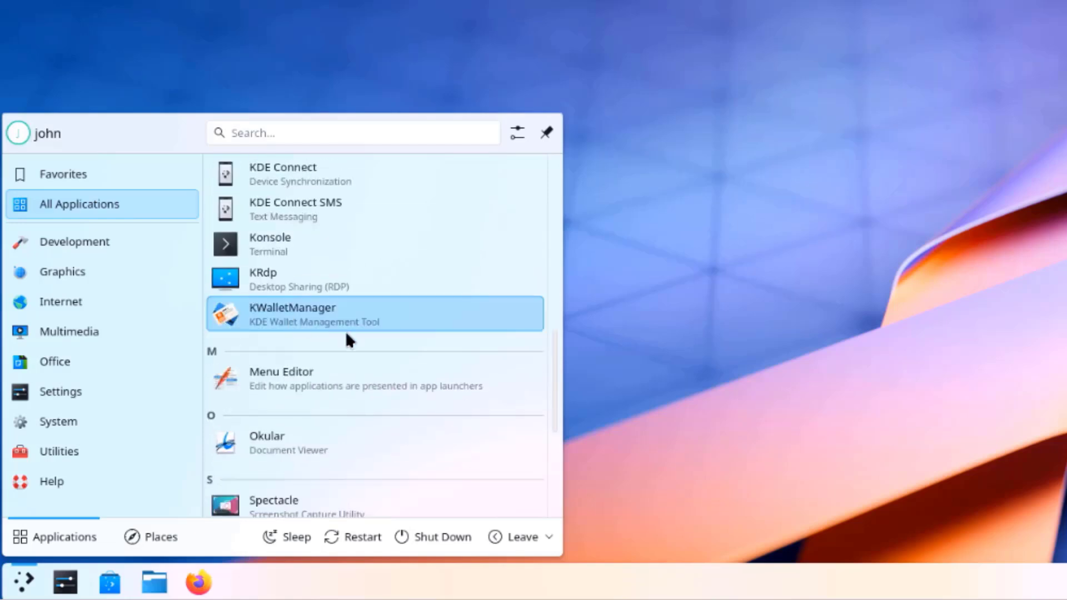
{"action": "scroll", "coordinate": [411, 367], "scroll_direction": "down", "scroll_amount": 2}
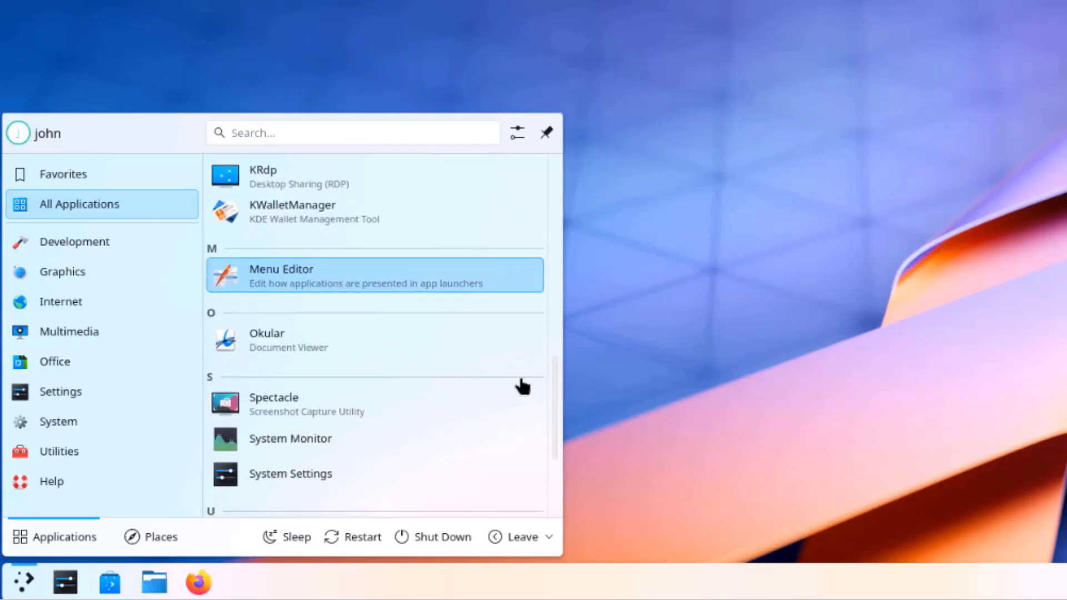
{"action": "scroll", "coordinate": [472, 378], "scroll_direction": "down", "scroll_amount": 3}
{"action": "scroll", "coordinate": [478, 374], "scroll_direction": "down", "scroll_amount": 1}
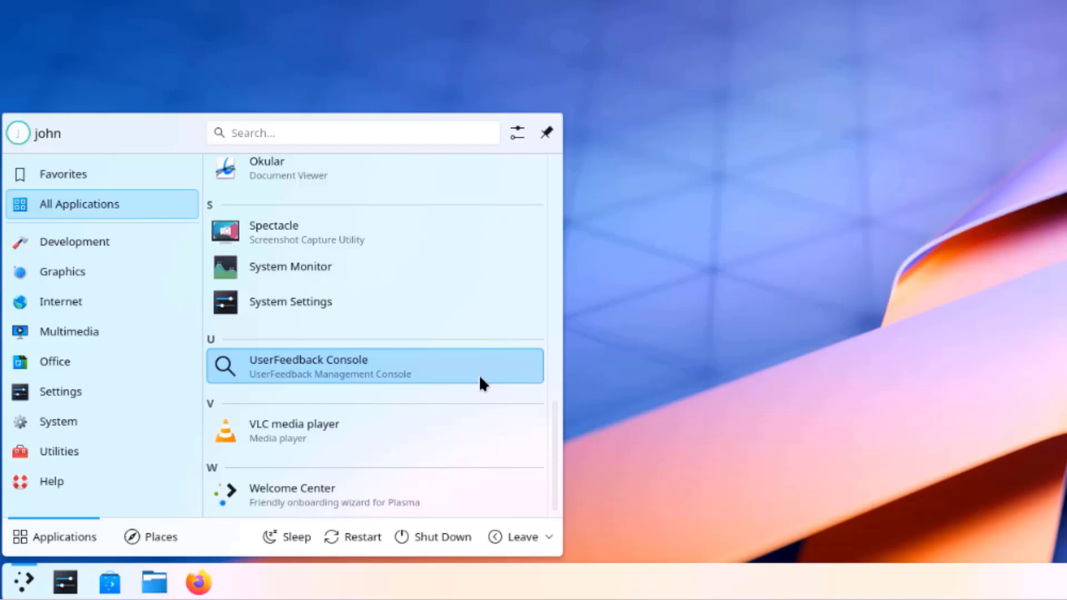
Step: Browse the Development, Graphics, Office, System and Utilities categories, then close the launcher
{"action": "left_click", "coordinate": [166, 242]}
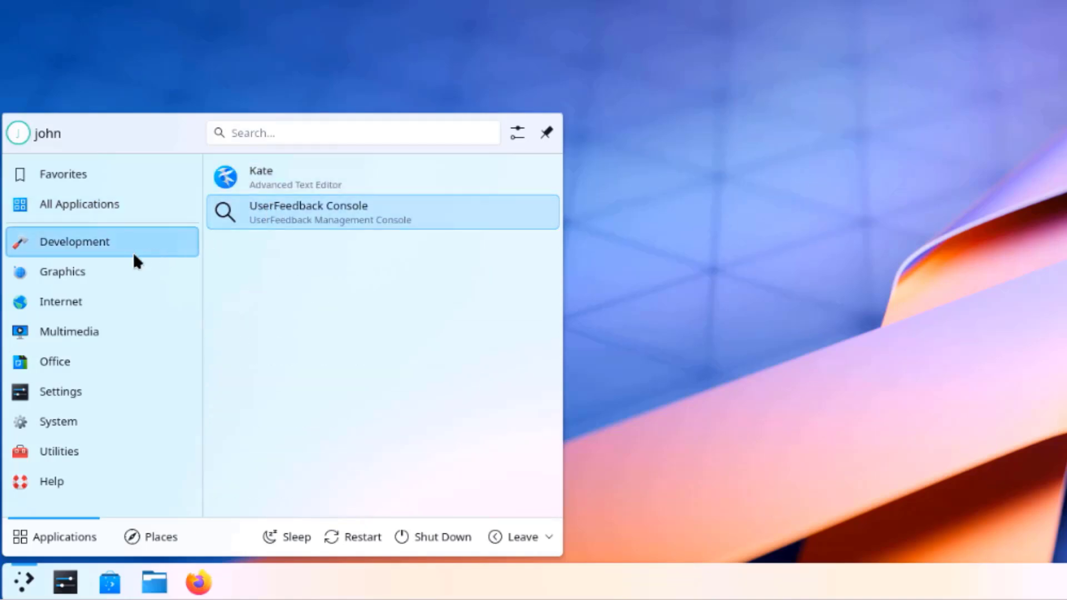
{"action": "left_click", "coordinate": [112, 272]}
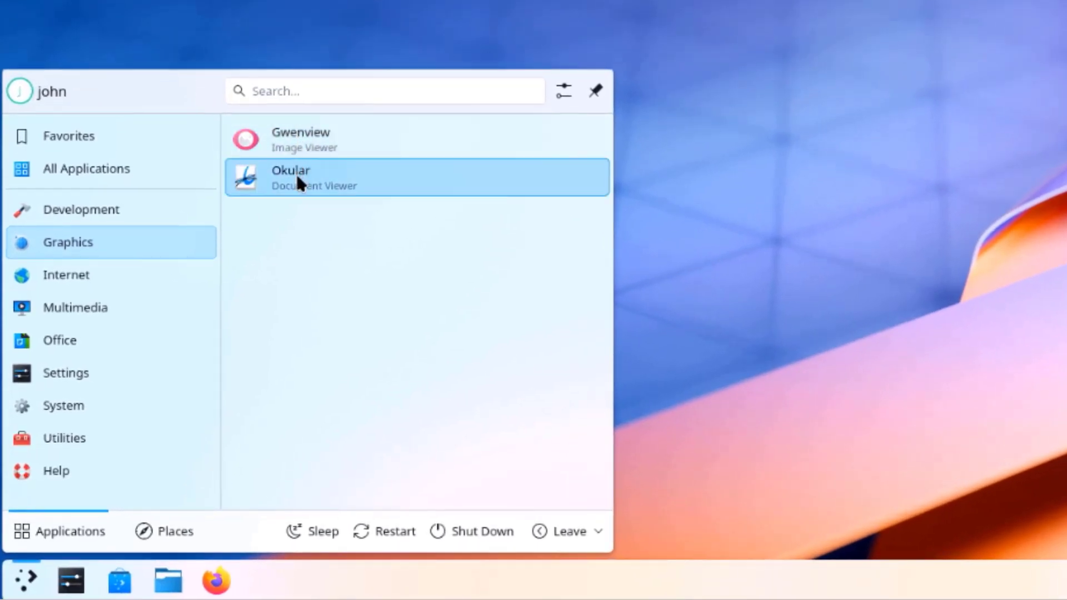
{"action": "mouse_move", "coordinate": [149, 266]}
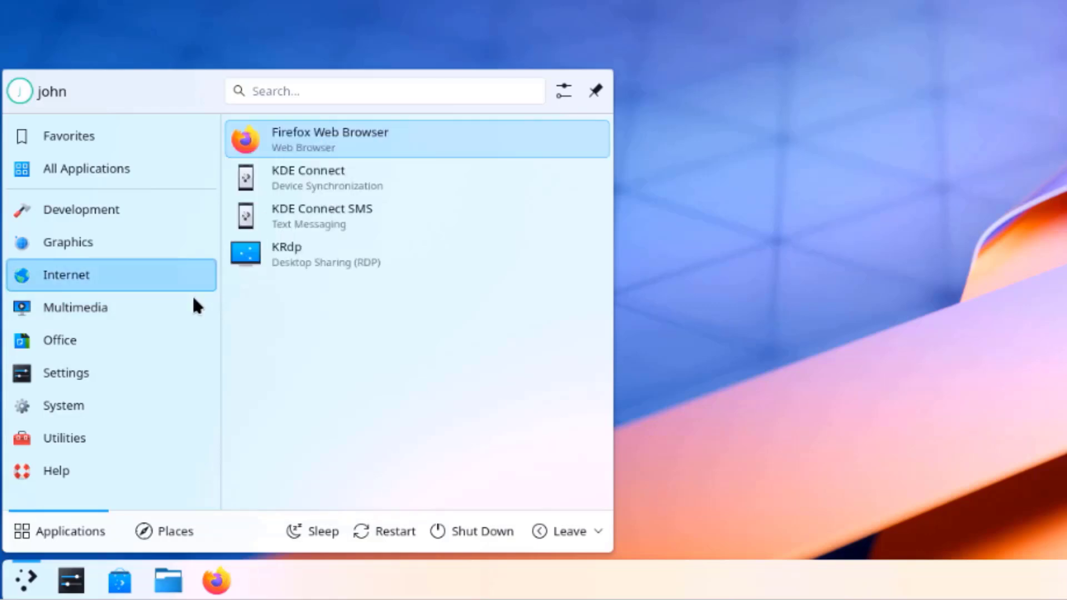
{"action": "mouse_move", "coordinate": [109, 343]}
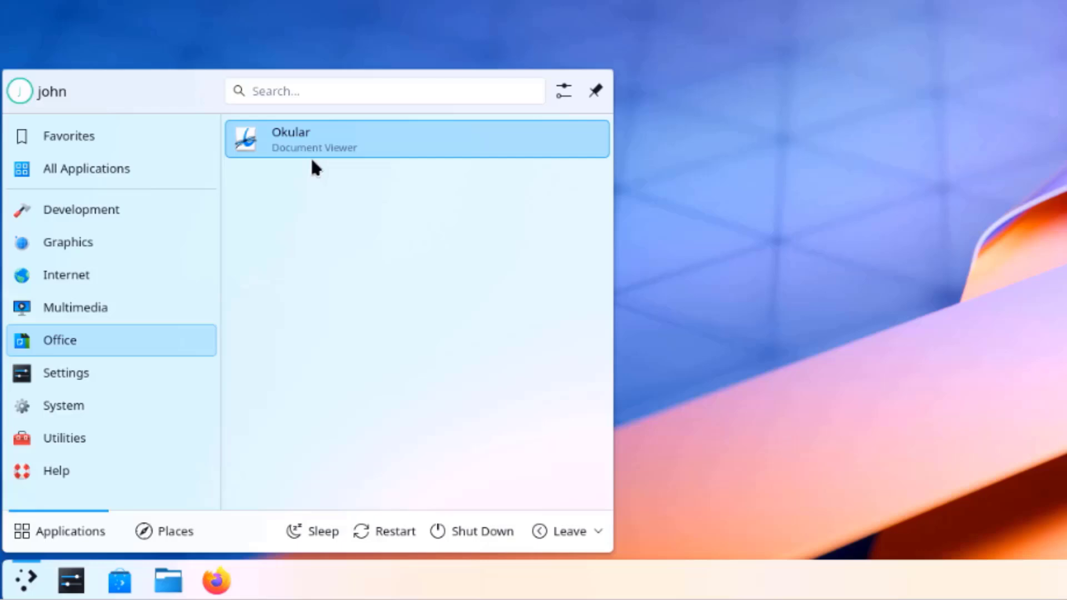
{"action": "mouse_move", "coordinate": [150, 400]}
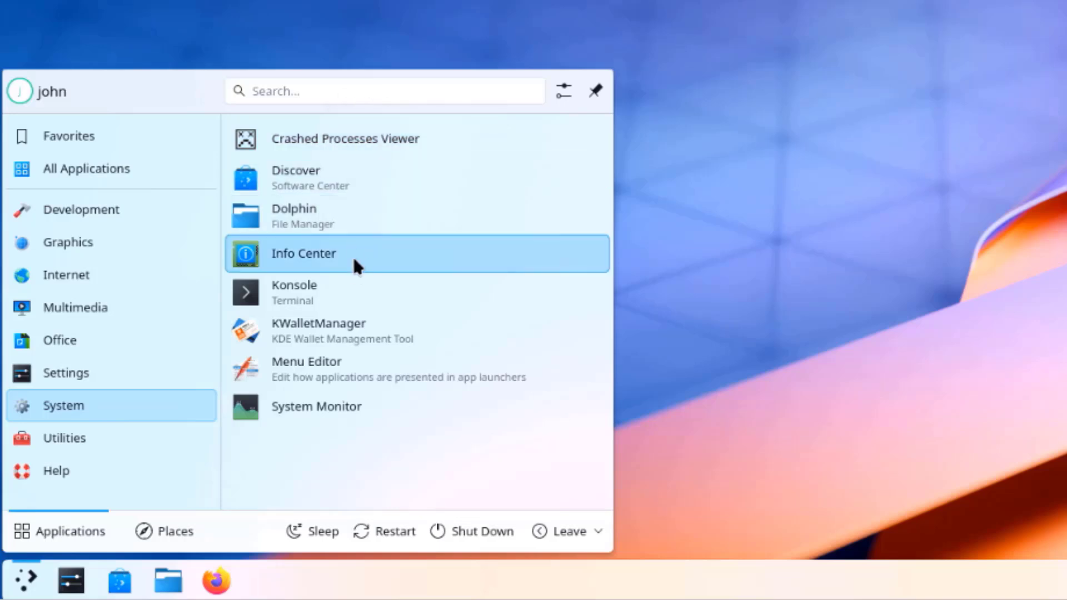
{"action": "key", "text": "Down"}
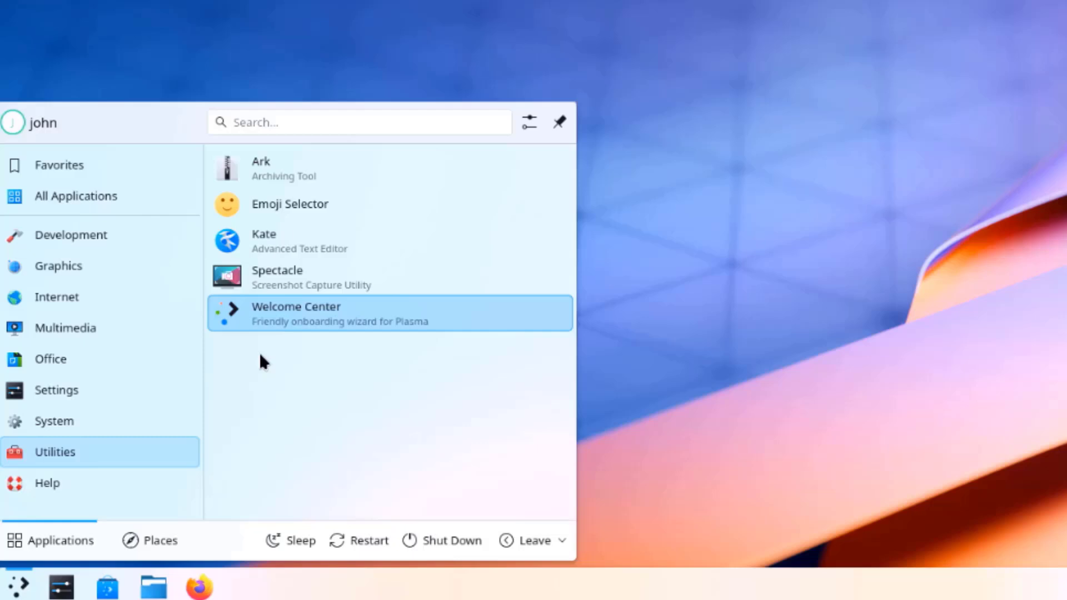
{"action": "key", "text": "Escape"}
Step: Open Desktop and Wallpaper settings and preview the Altai and Cascade wallpapers
{"action": "right_click", "coordinate": [451, 161]}
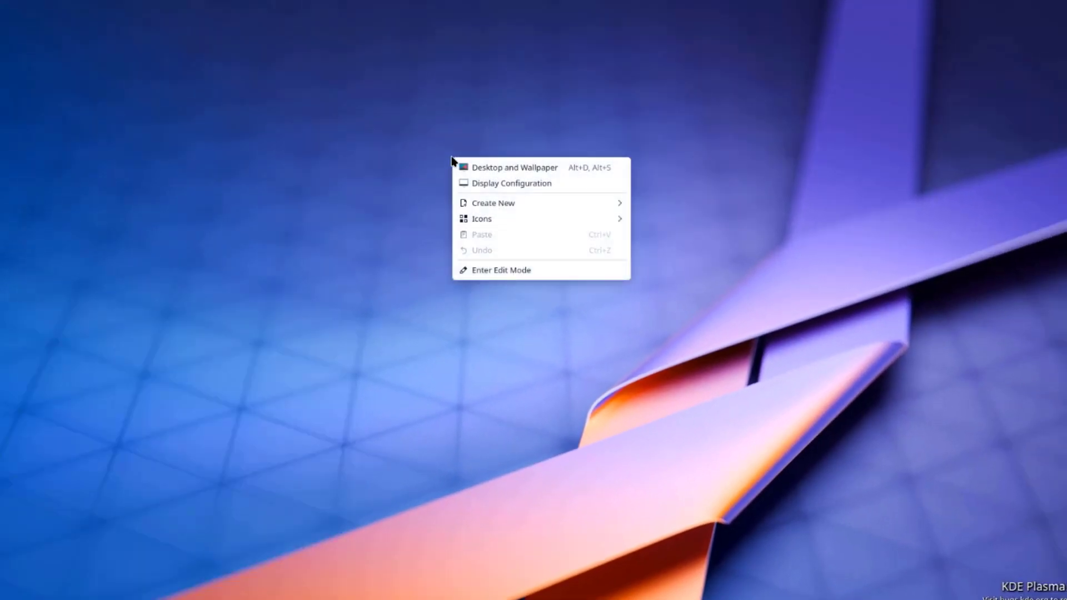
{"action": "left_click", "coordinate": [490, 168]}
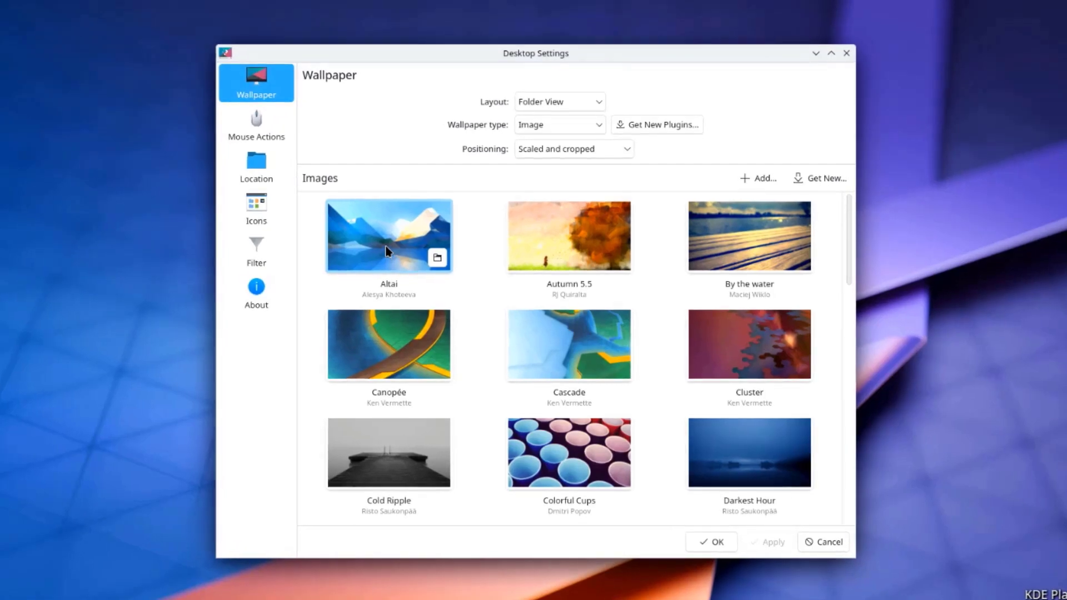
{"action": "left_click", "coordinate": [388, 251]}
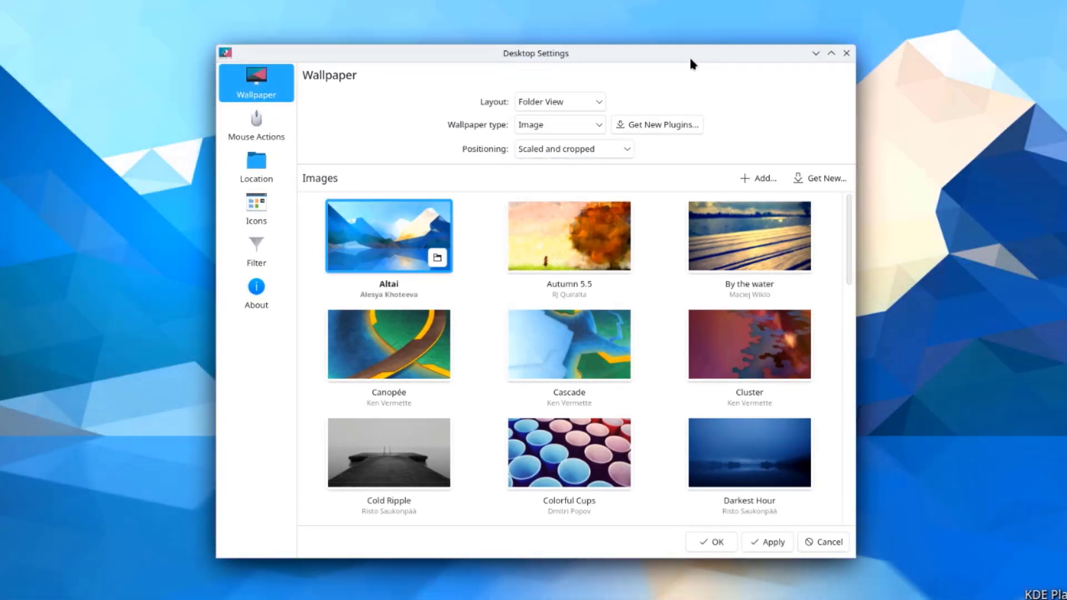
{"action": "left_click_drag", "start_coordinate": [689, 55], "coordinate": [689, 88]}
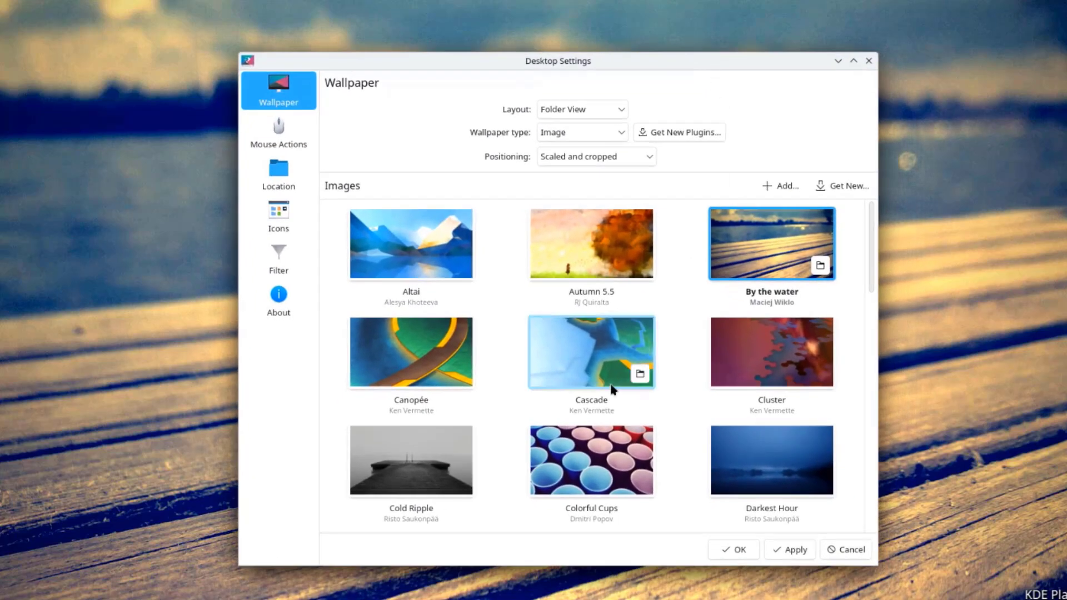
{"action": "left_click", "coordinate": [583, 360]}
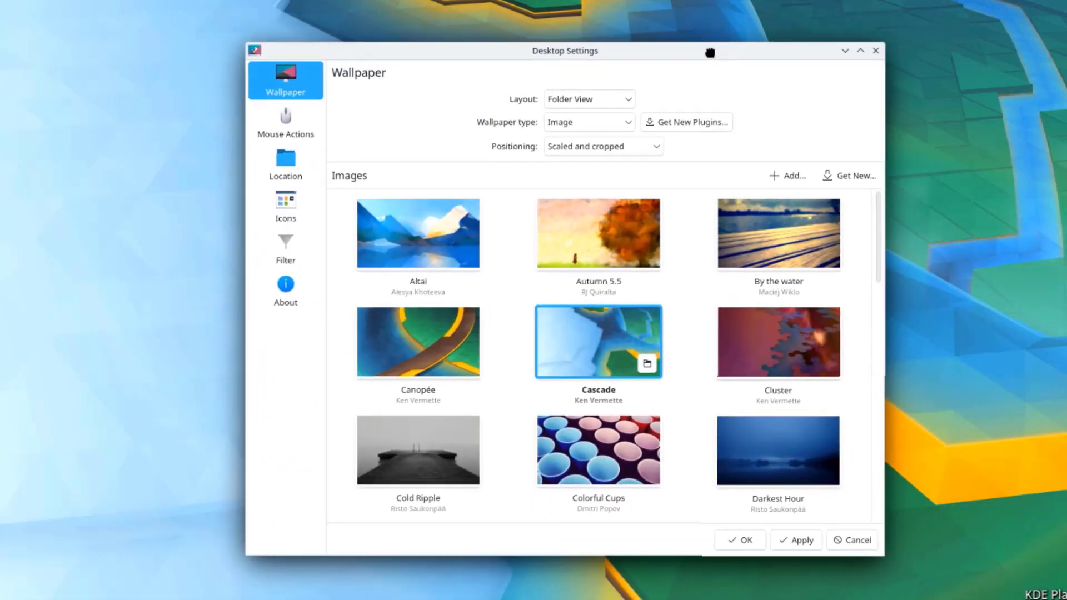
{"action": "scroll", "coordinate": [781, 342], "scroll_direction": "down", "scroll_amount": 5}
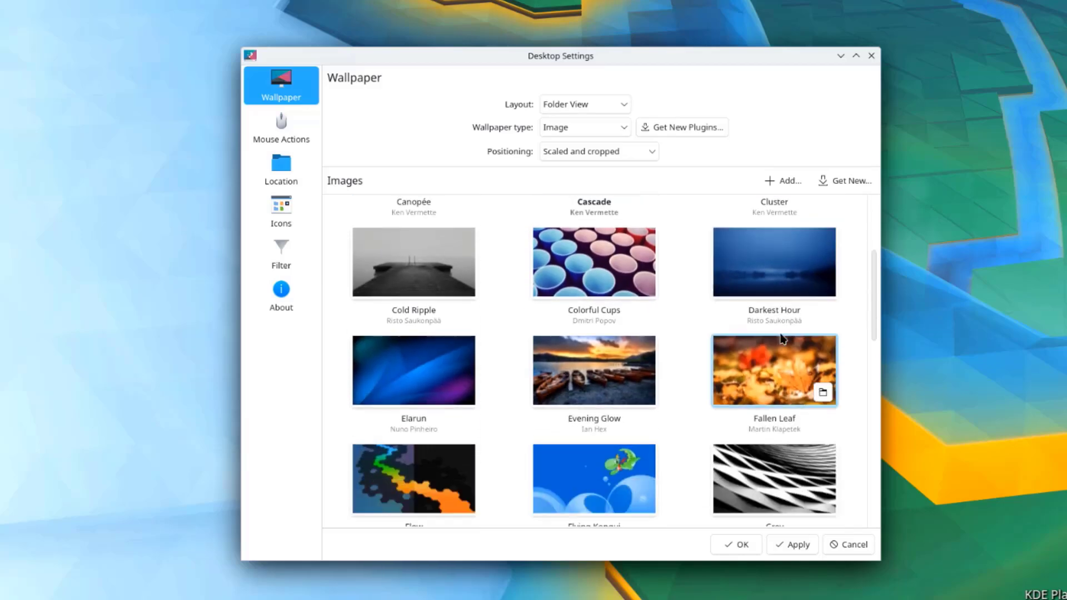
{"action": "scroll", "coordinate": [781, 340], "scroll_direction": "down", "scroll_amount": 1}
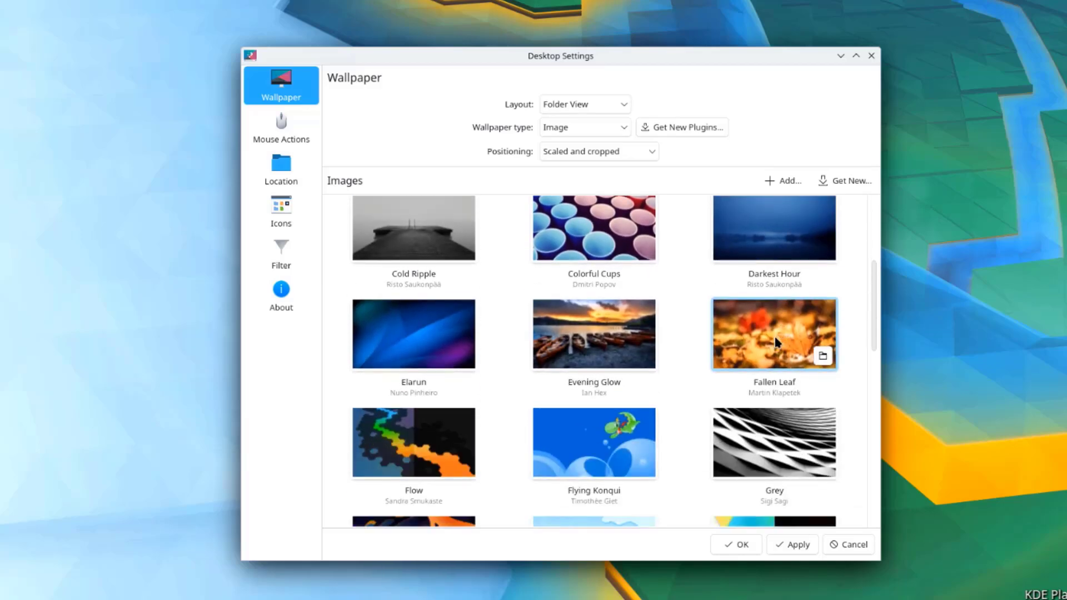
Step: Preview Fallen Leaf, then pick Flying Konqui and apply it as the wallpaper
{"action": "left_click", "coordinate": [742, 350]}
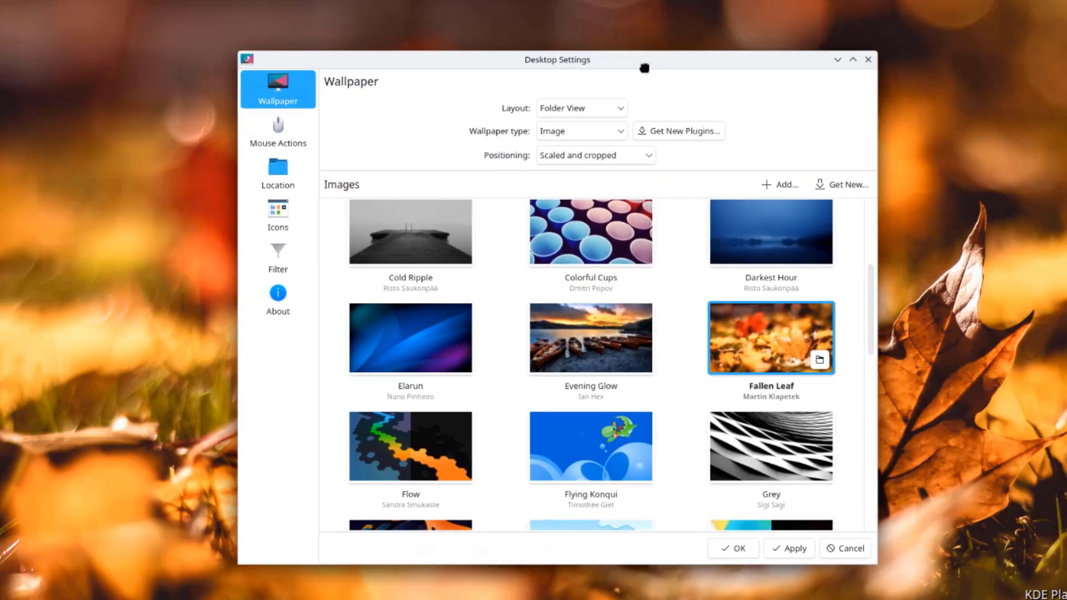
{"action": "scroll", "coordinate": [851, 382], "scroll_direction": "down", "scroll_amount": 2}
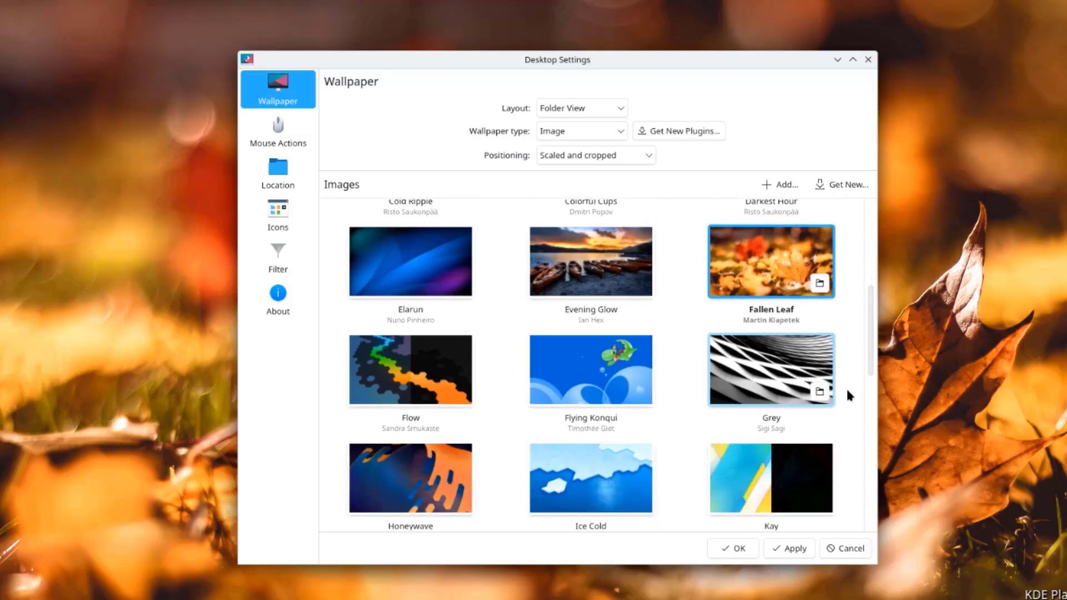
{"action": "left_click", "coordinate": [600, 370]}
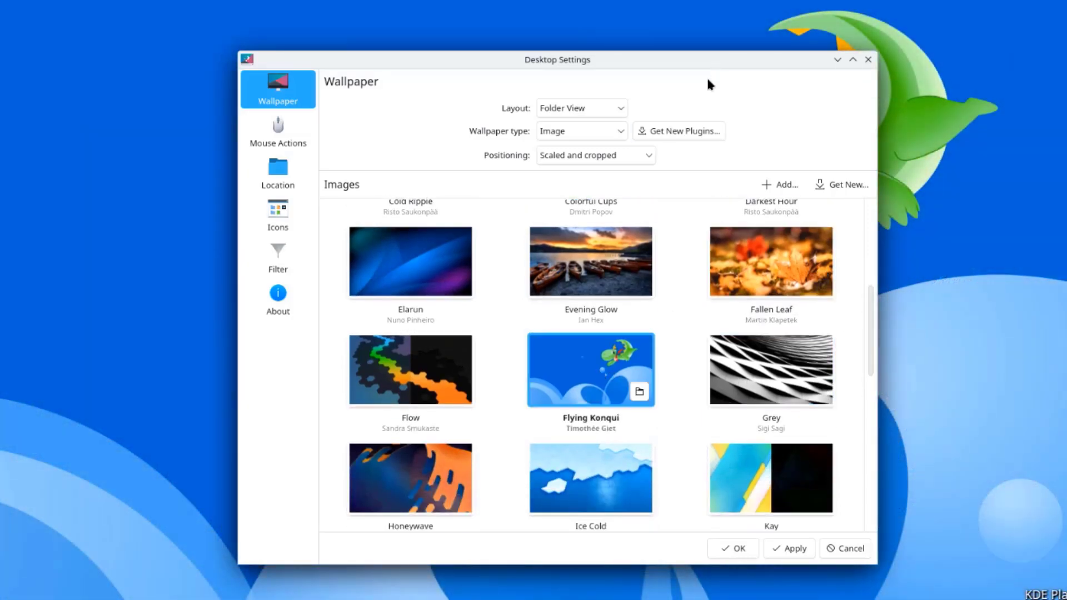
{"action": "left_click_drag", "start_coordinate": [706, 75], "coordinate": [701, 599]}
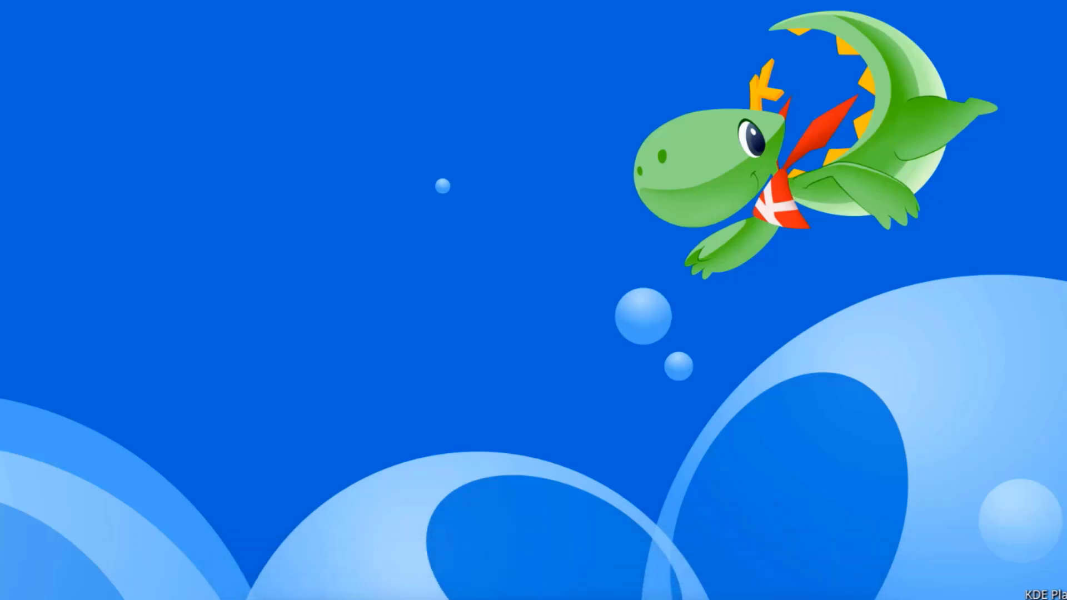
{"action": "left_click_drag", "start_coordinate": [700, 599], "coordinate": [710, 75]}
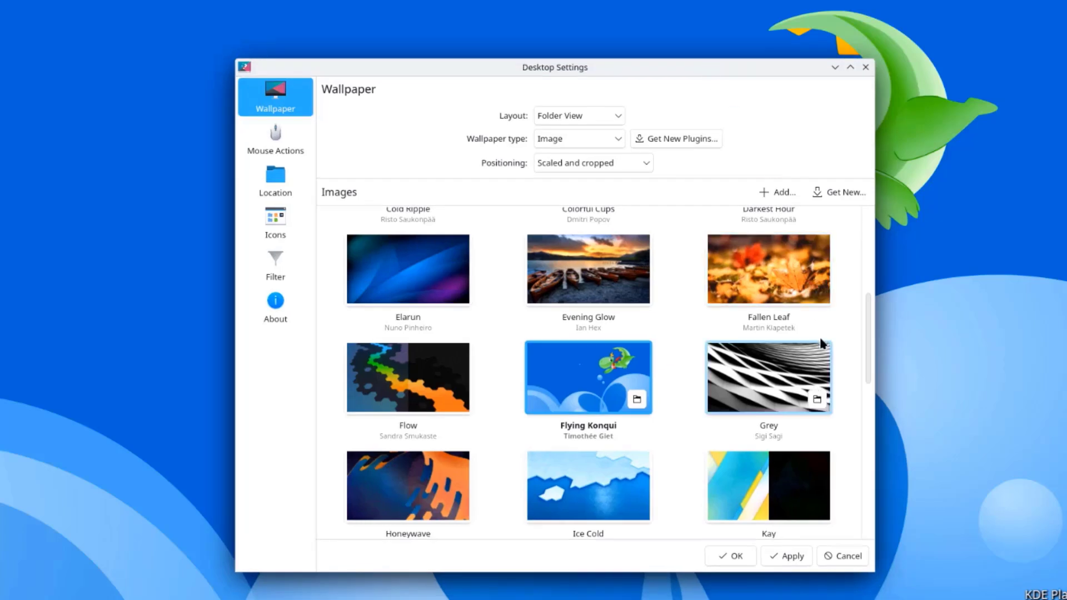
{"action": "scroll", "coordinate": [800, 405], "scroll_direction": "down", "scroll_amount": 3}
{"action": "scroll", "coordinate": [823, 428], "scroll_direction": "down", "scroll_amount": 4}
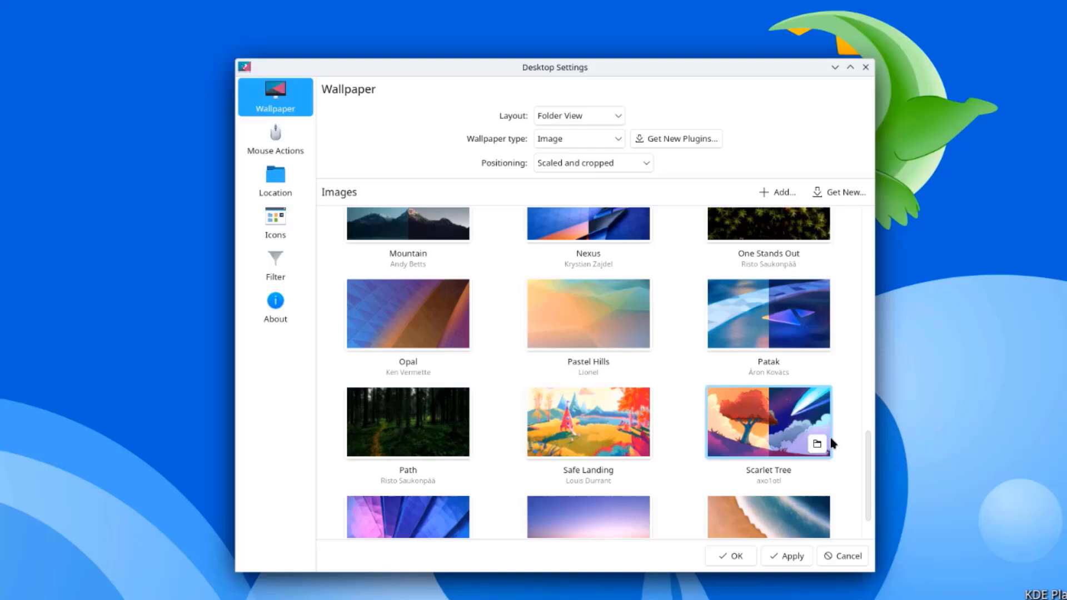
{"action": "scroll", "coordinate": [832, 442], "scroll_direction": "down", "scroll_amount": 1}
{"action": "left_click", "coordinate": [787, 556]}
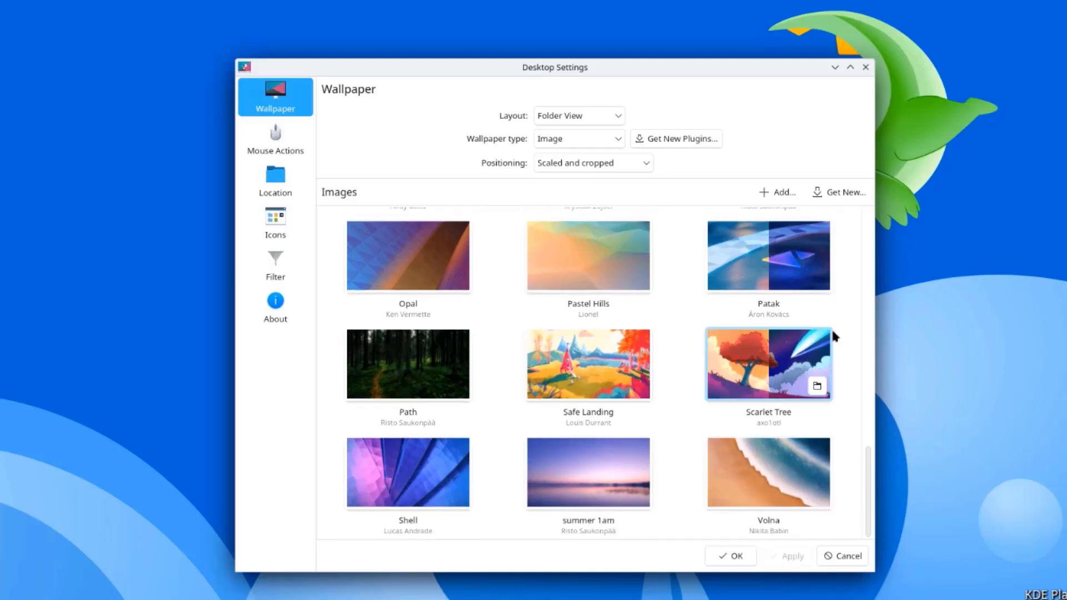
Step: Close Desktop Settings and launch System Monitor by searching 'sys' in the launcher
{"action": "left_click", "coordinate": [866, 67]}
{"action": "key", "text": "super"}
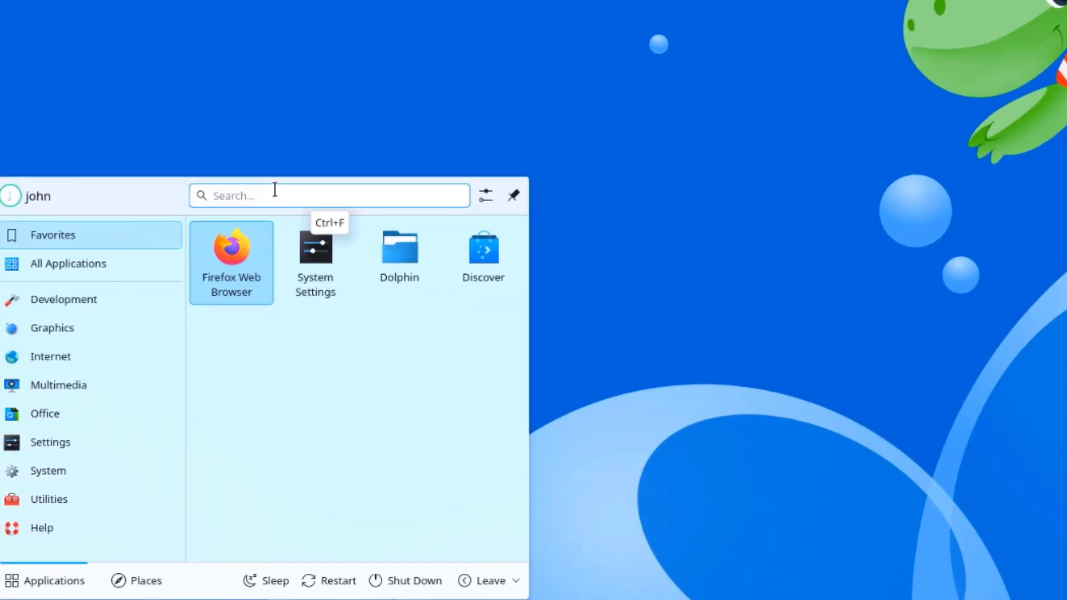
{"action": "type", "text": "sys"}
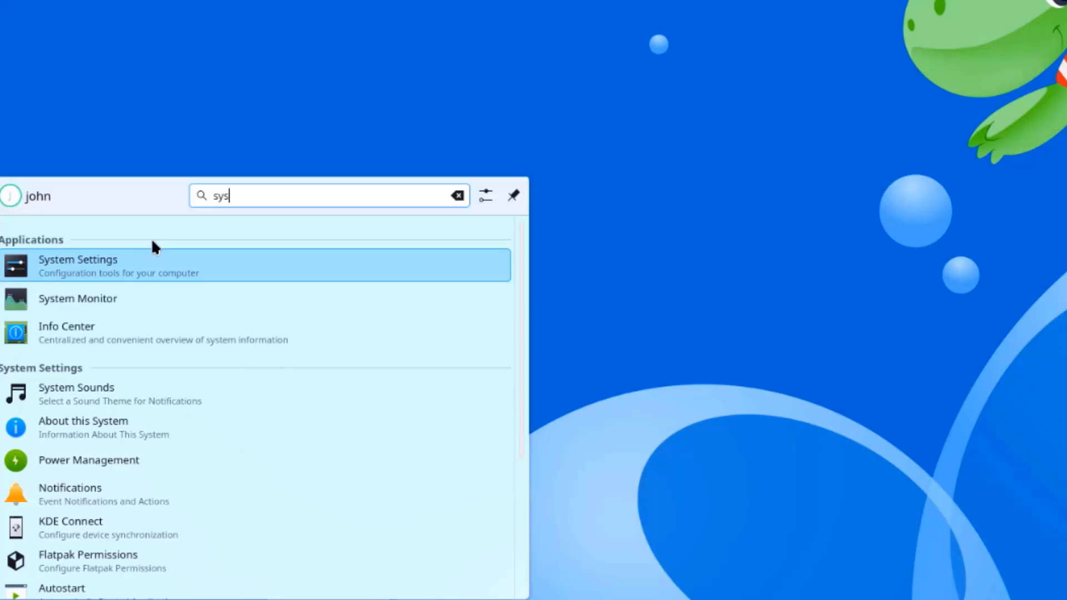
{"action": "left_click", "coordinate": [98, 298]}
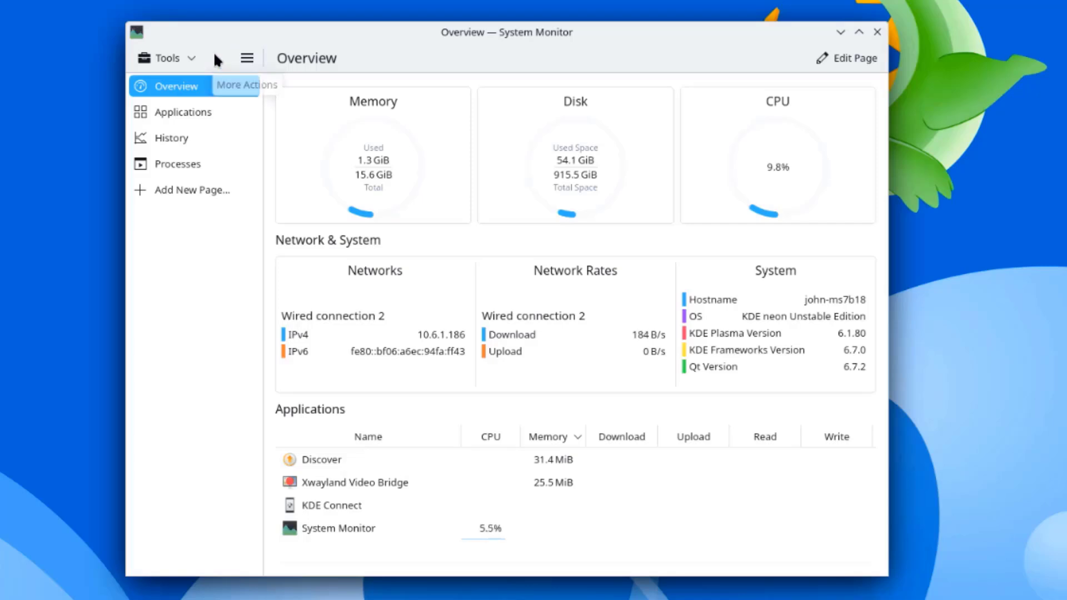
Step: Tour System Monitor's Applications, History and Processes pages and their option menus
{"action": "left_click", "coordinate": [195, 58]}
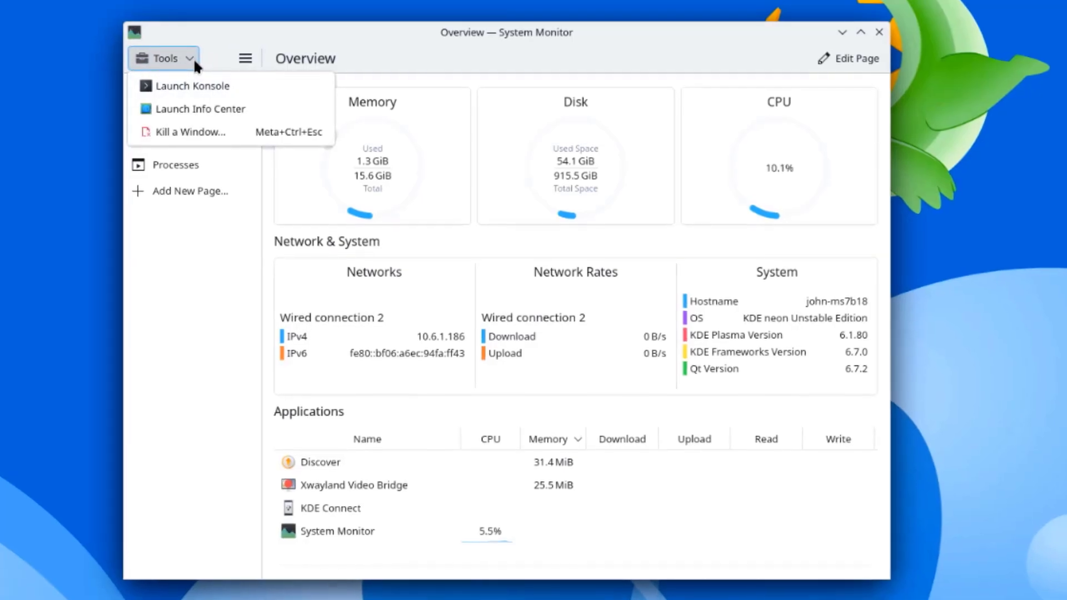
{"action": "left_click", "coordinate": [235, 58]}
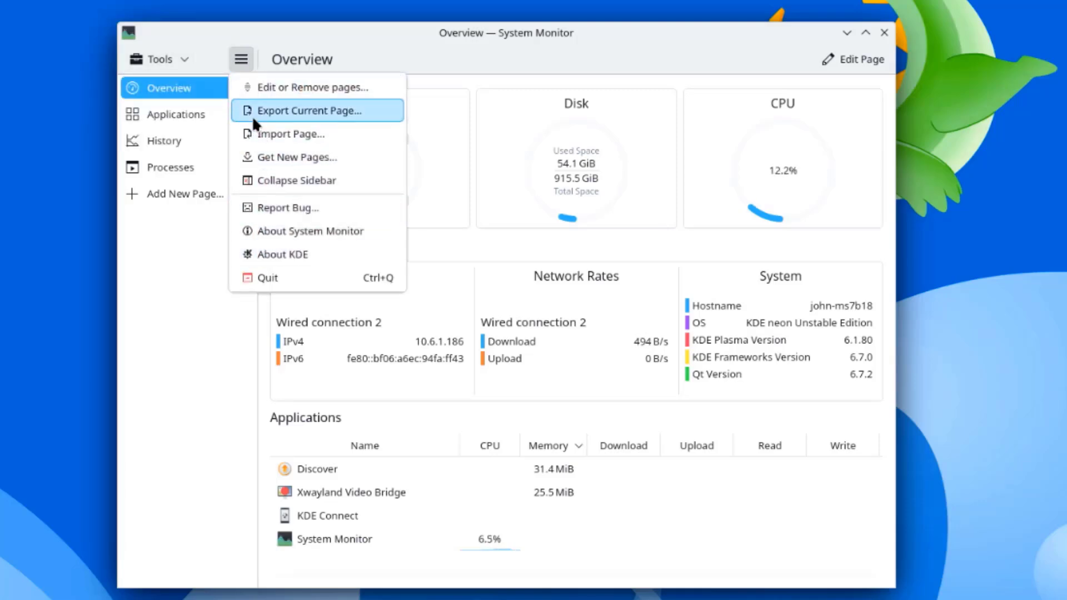
{"action": "left_click", "coordinate": [198, 114]}
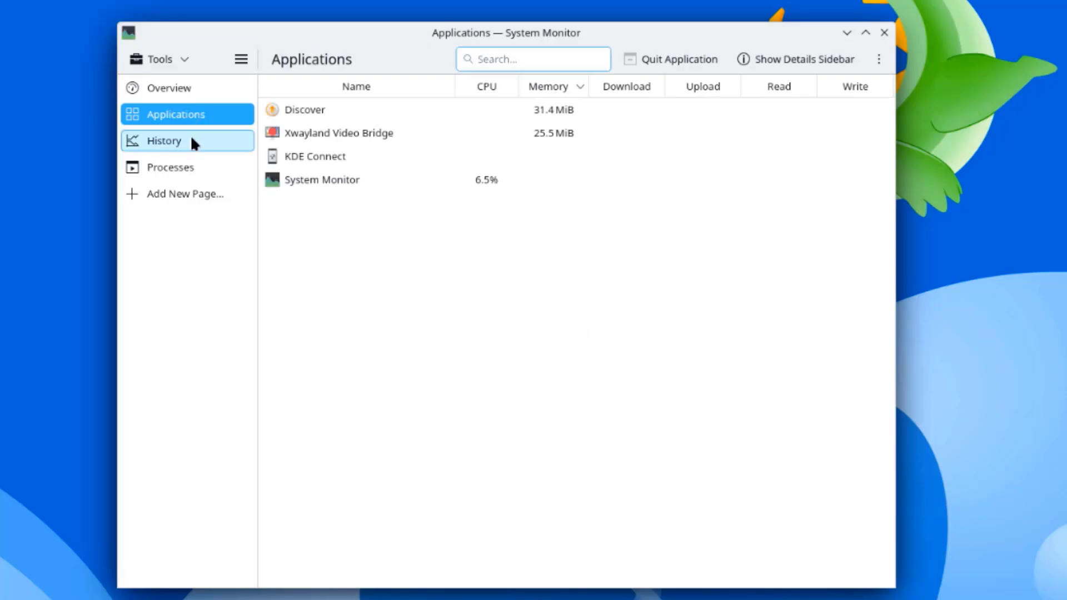
{"action": "left_click", "coordinate": [190, 139]}
{"action": "left_click", "coordinate": [178, 170]}
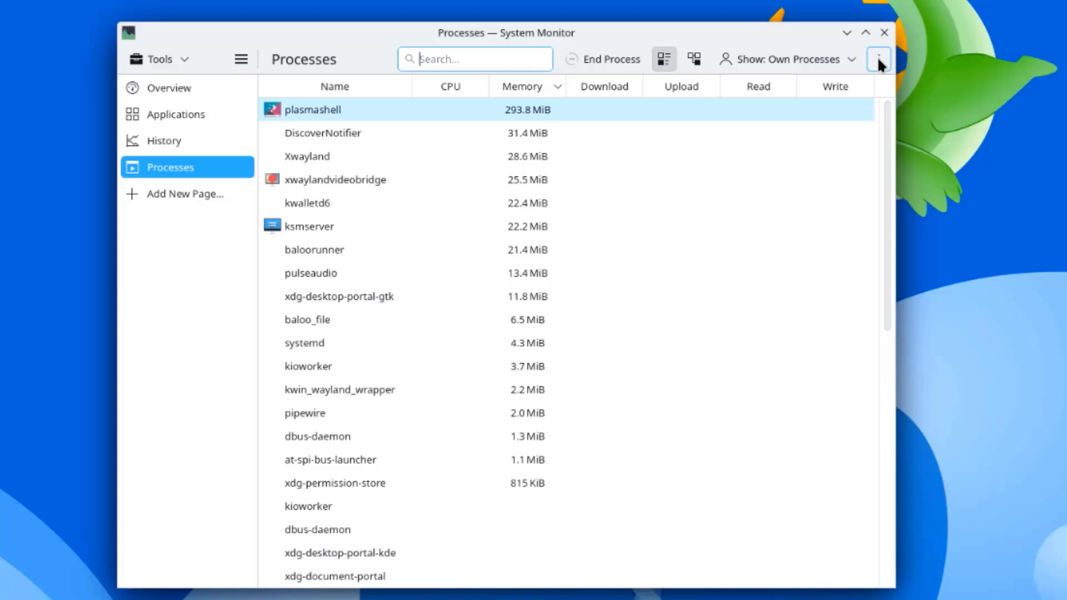
{"action": "left_click", "coordinate": [850, 58]}
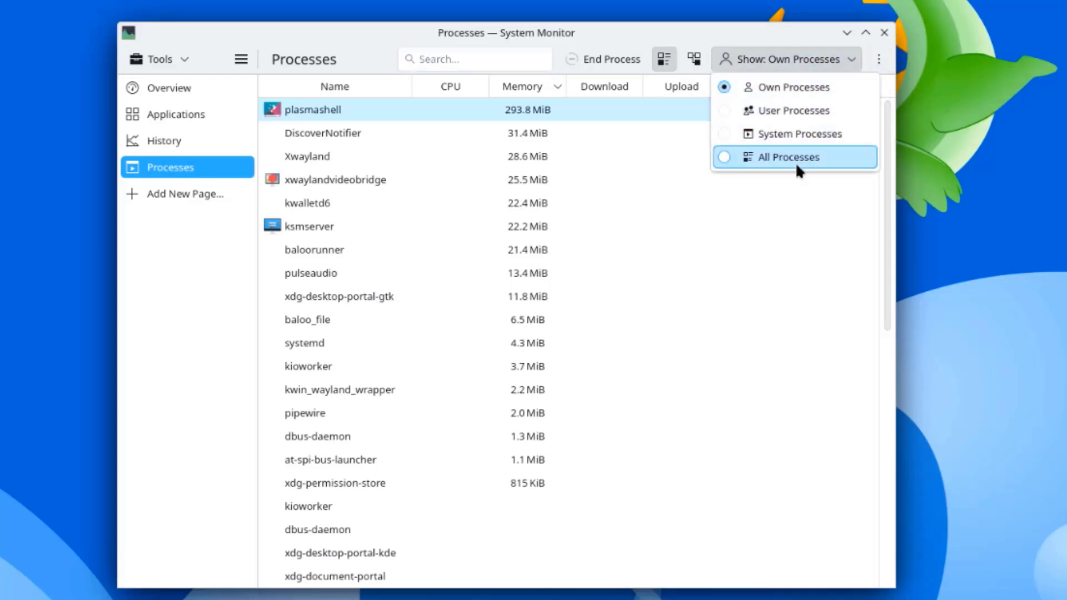
{"action": "left_click", "coordinate": [878, 60]}
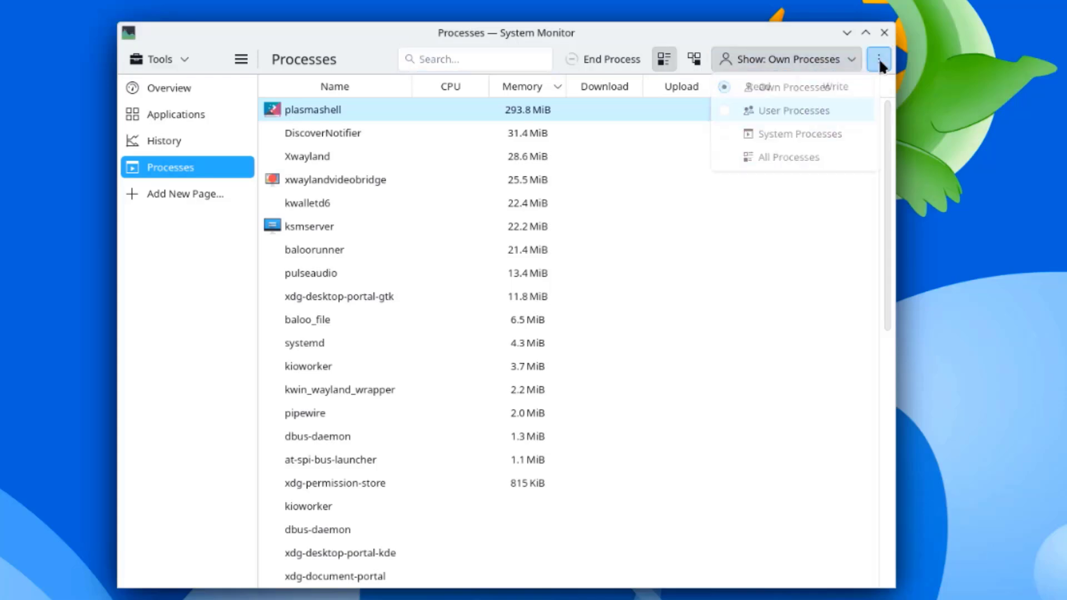
Step: Put the Overview page in edit mode and open the Disk card's settings
{"action": "left_click", "coordinate": [162, 93]}
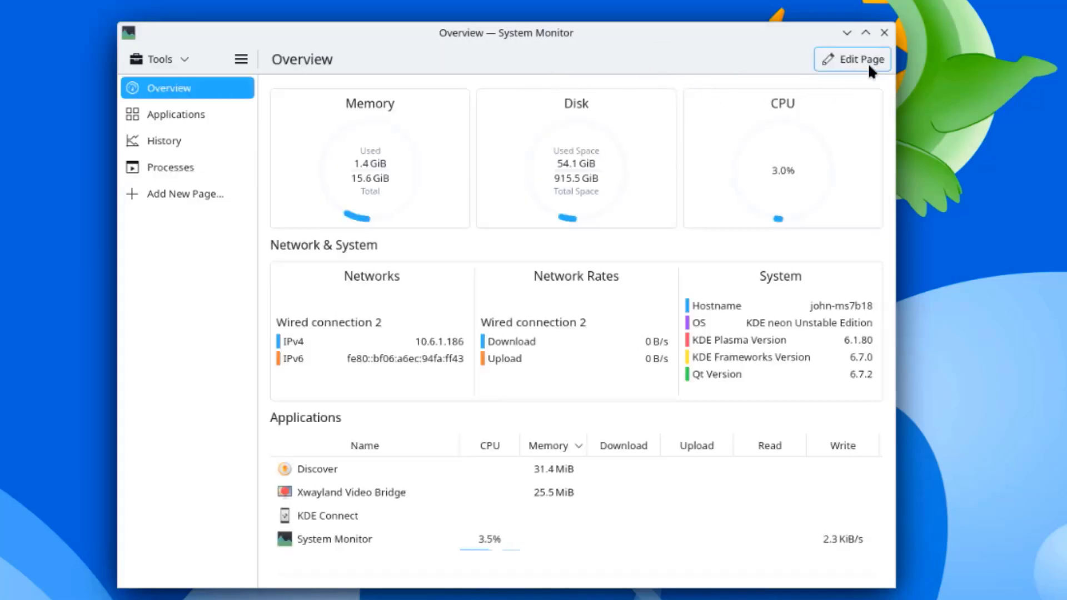
{"action": "left_click", "coordinate": [885, 57]}
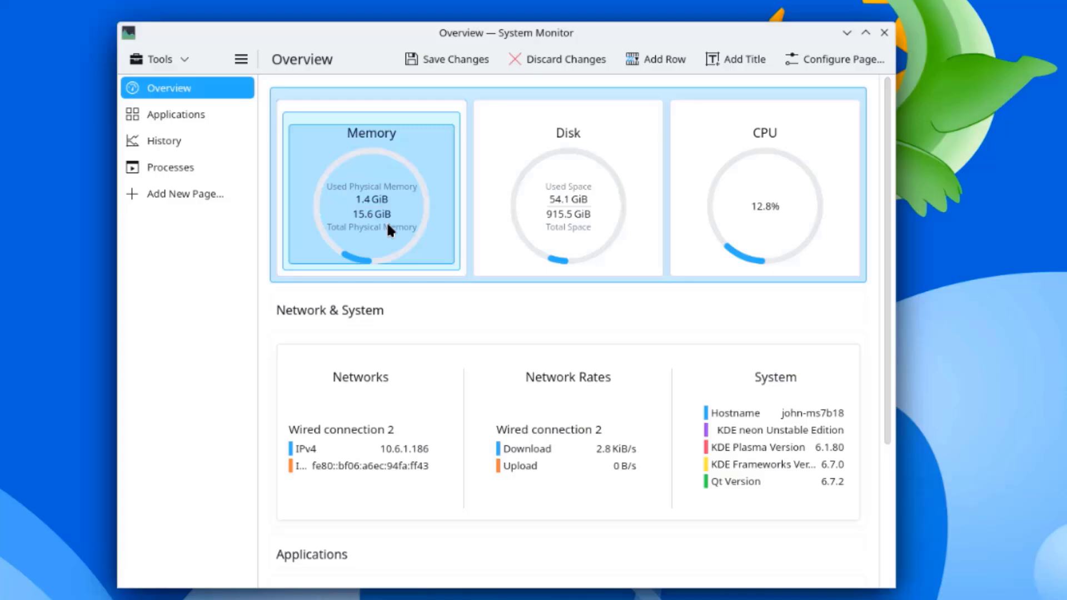
{"action": "left_click", "coordinate": [639, 223]}
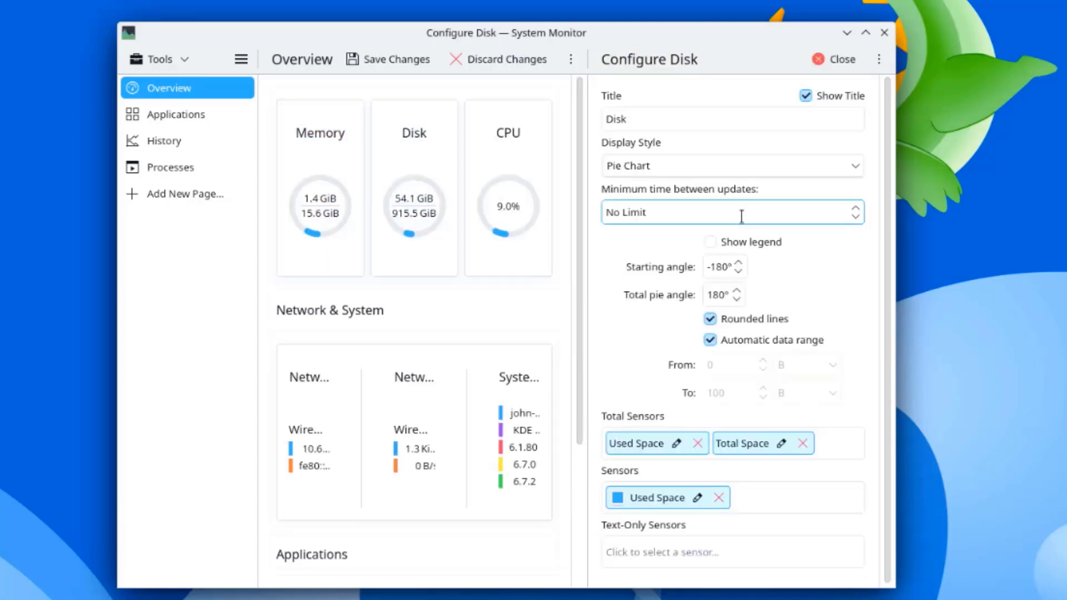
{"action": "left_click", "coordinate": [725, 216]}
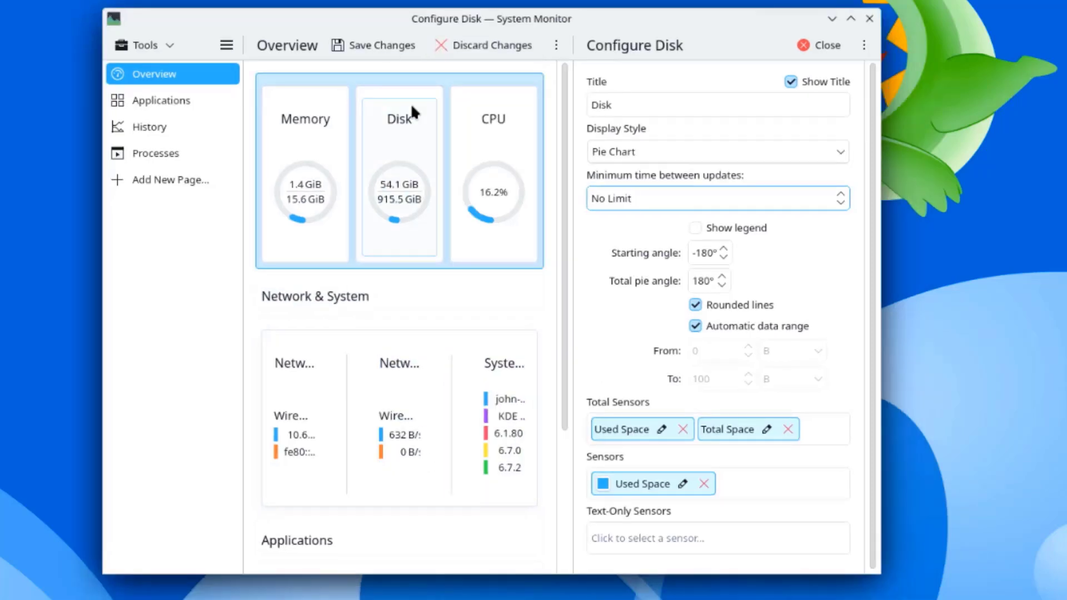
Step: Apply the Breeze Dark global theme from System Settings' Colors & Themes page
{"action": "right_click", "coordinate": [954, 79]}
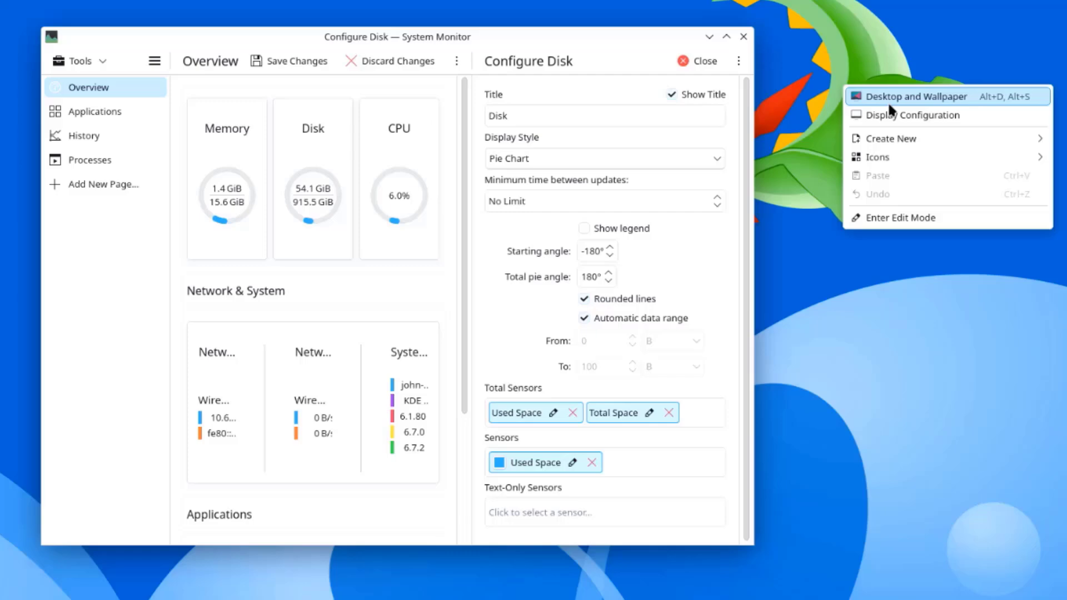
{"action": "left_click", "coordinate": [891, 114]}
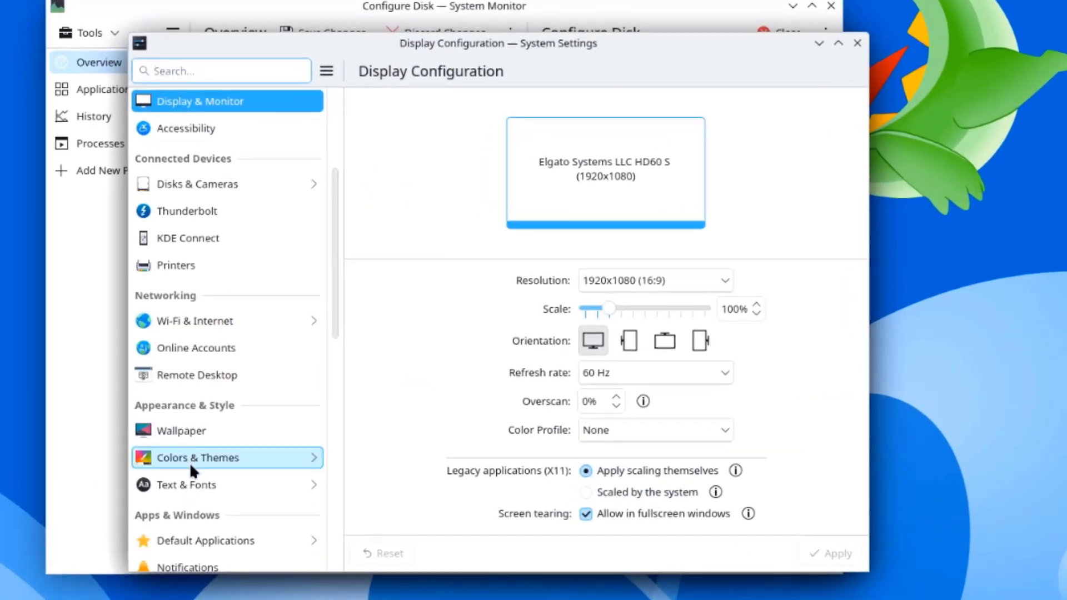
{"action": "left_click", "coordinate": [172, 449]}
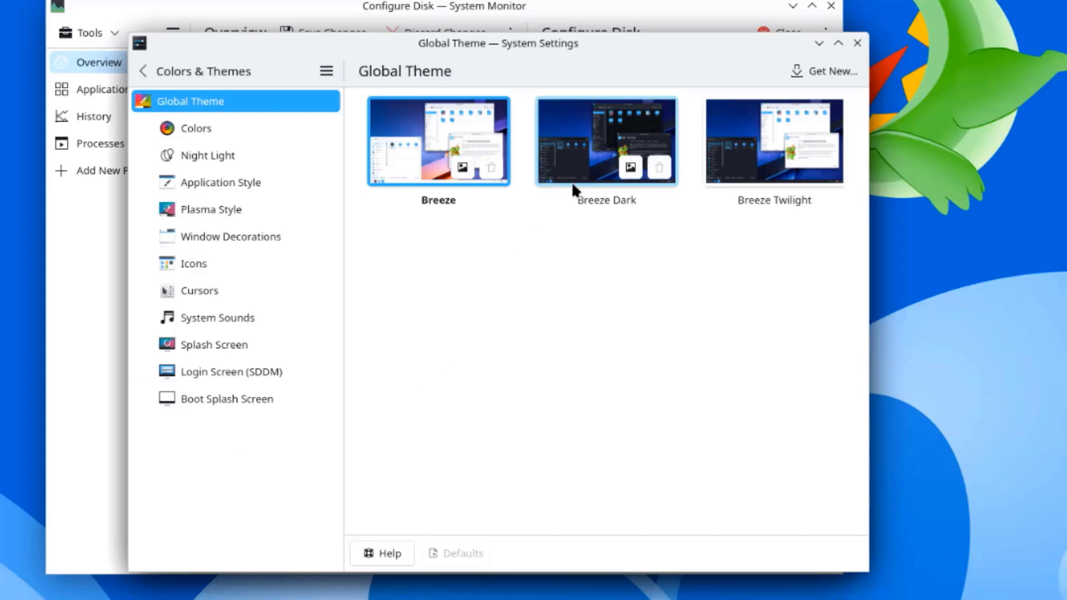
{"action": "left_click", "coordinate": [607, 154]}
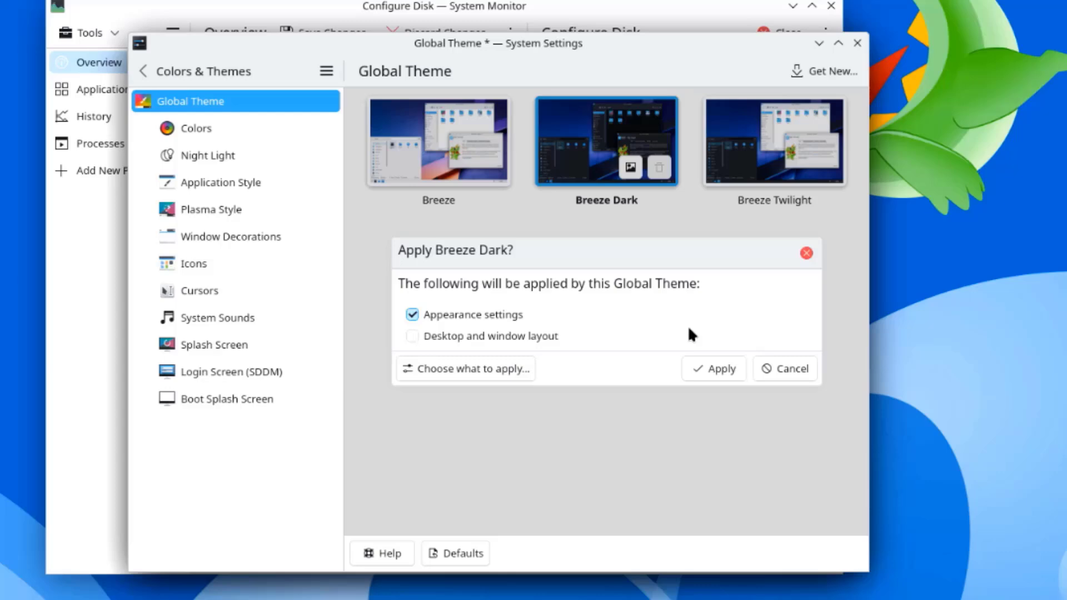
{"action": "left_click", "coordinate": [713, 368]}
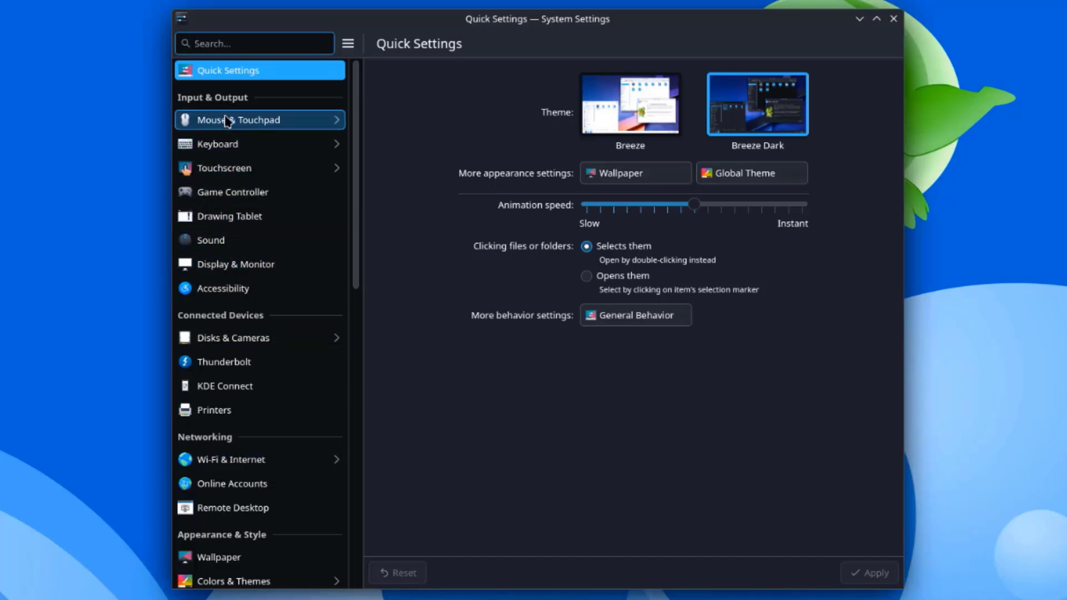
Step: Scroll the System Settings sidebar from Input & Output down to the System section
{"action": "scroll", "coordinate": [242, 360], "scroll_direction": "down", "scroll_amount": 3}
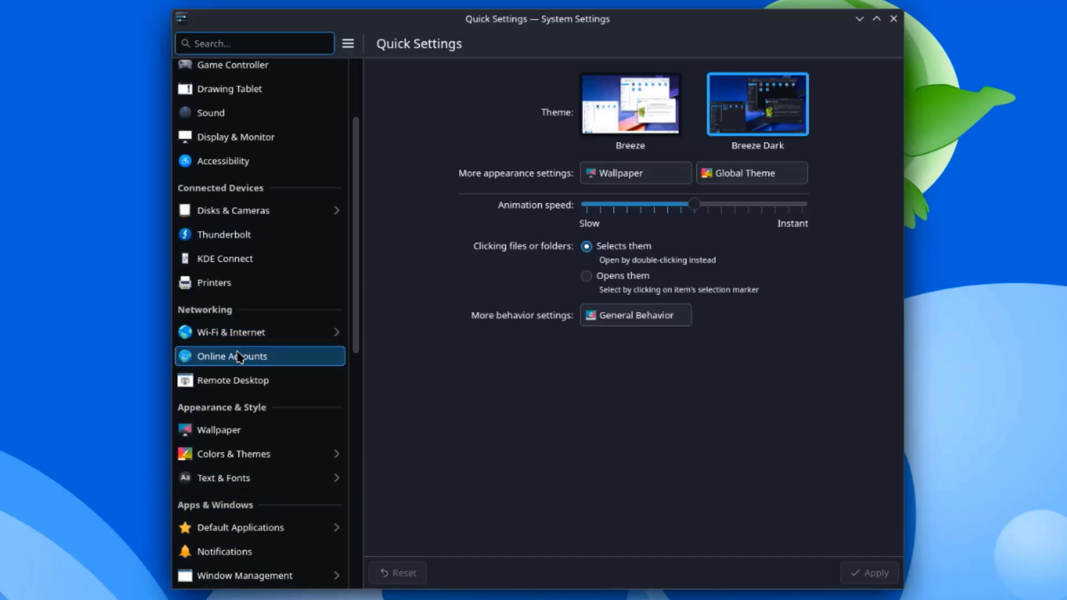
{"action": "scroll", "coordinate": [227, 288], "scroll_direction": "down", "scroll_amount": 3}
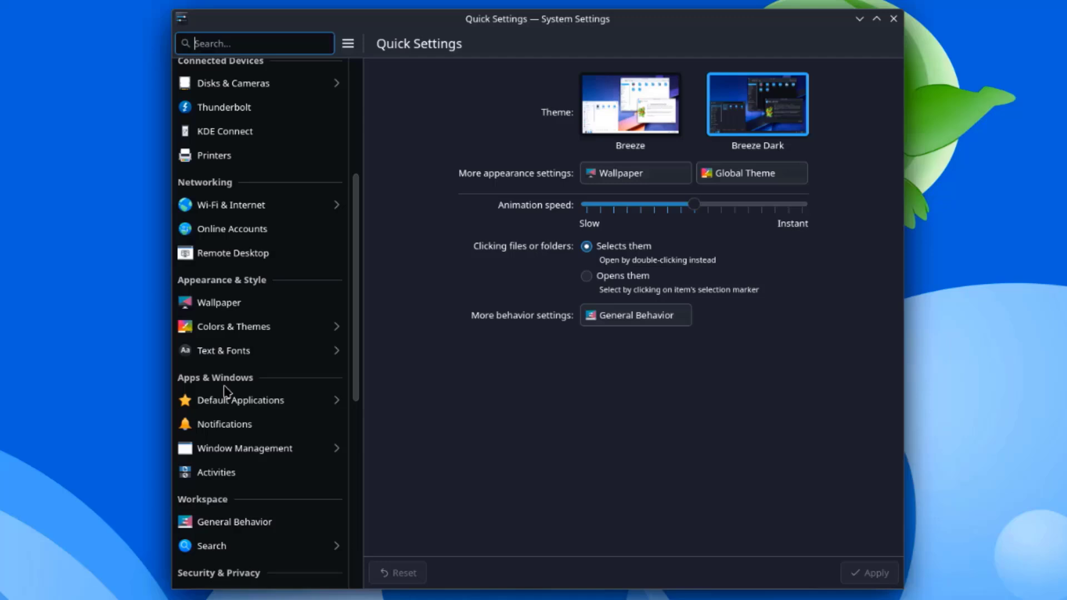
{"action": "scroll", "coordinate": [225, 391], "scroll_direction": "down", "scroll_amount": 3}
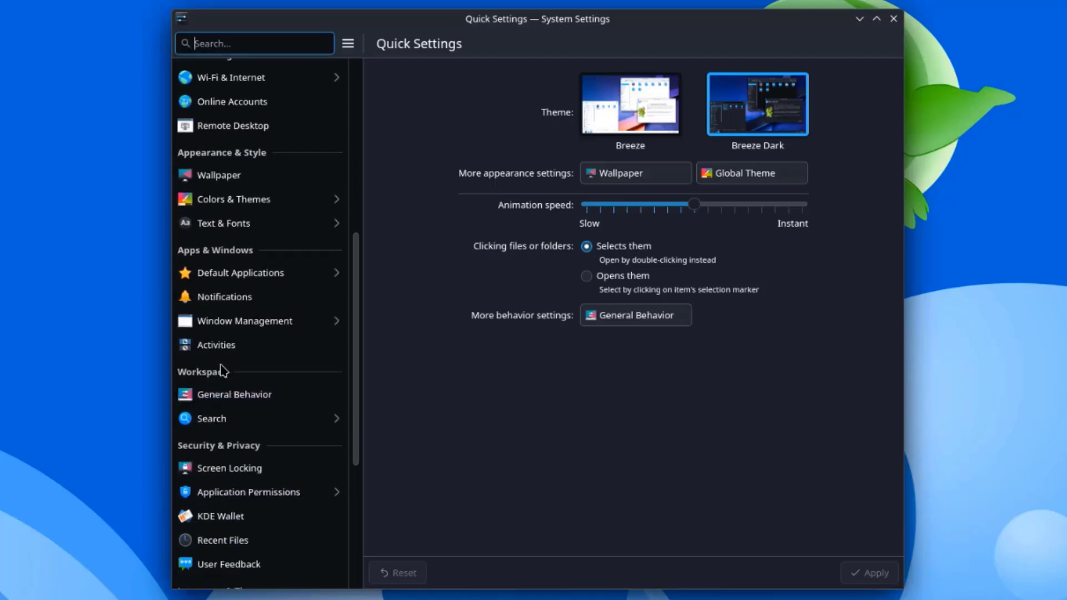
{"action": "scroll", "coordinate": [225, 391], "scroll_direction": "down", "scroll_amount": 2}
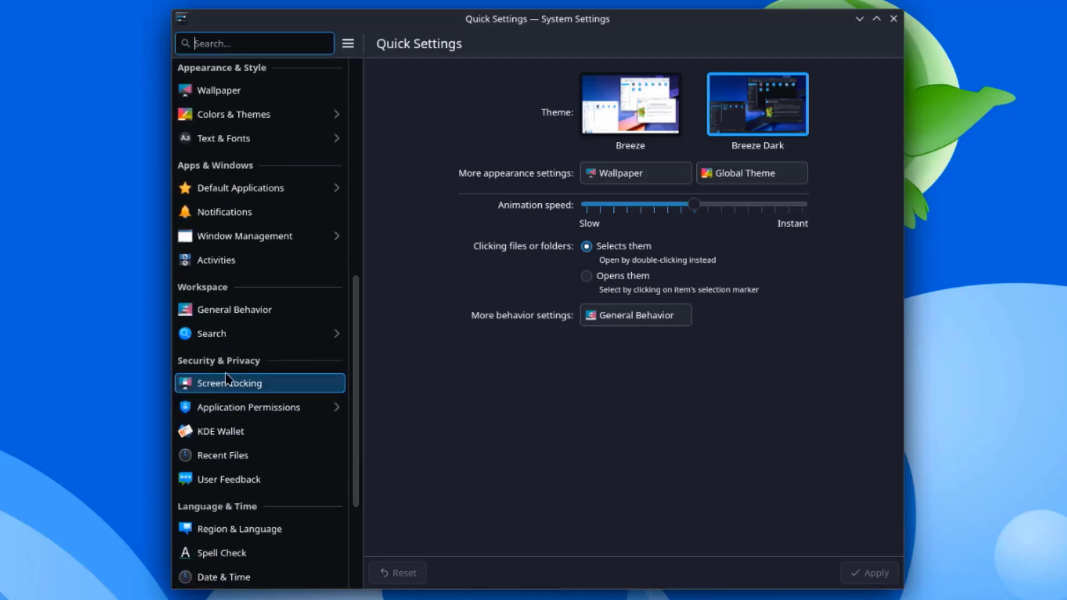
{"action": "scroll", "coordinate": [236, 478], "scroll_direction": "down", "scroll_amount": 2}
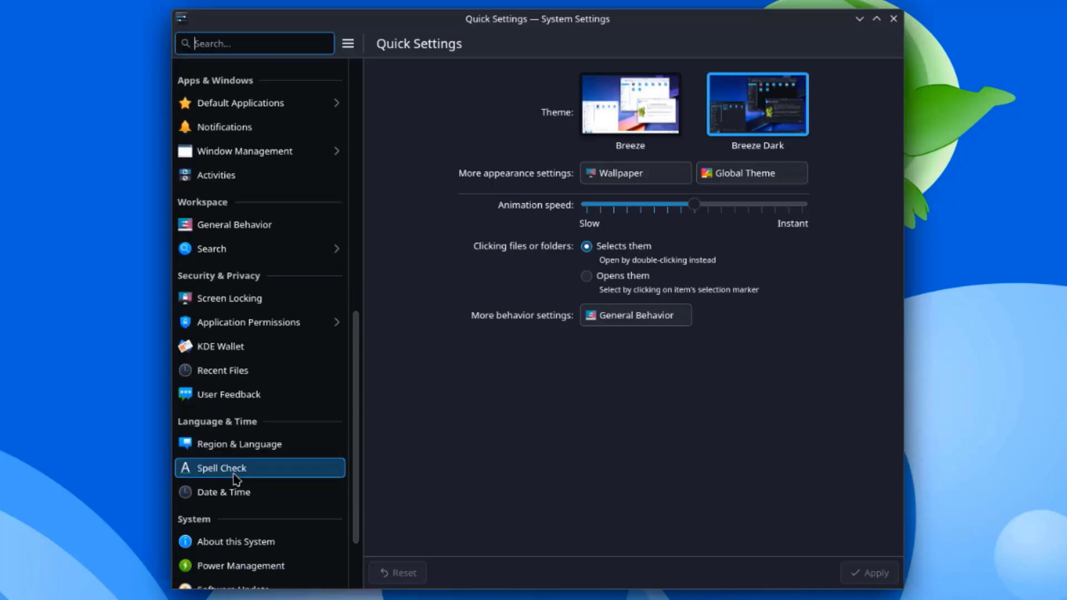
{"action": "scroll", "coordinate": [237, 439], "scroll_direction": "down", "scroll_amount": 3}
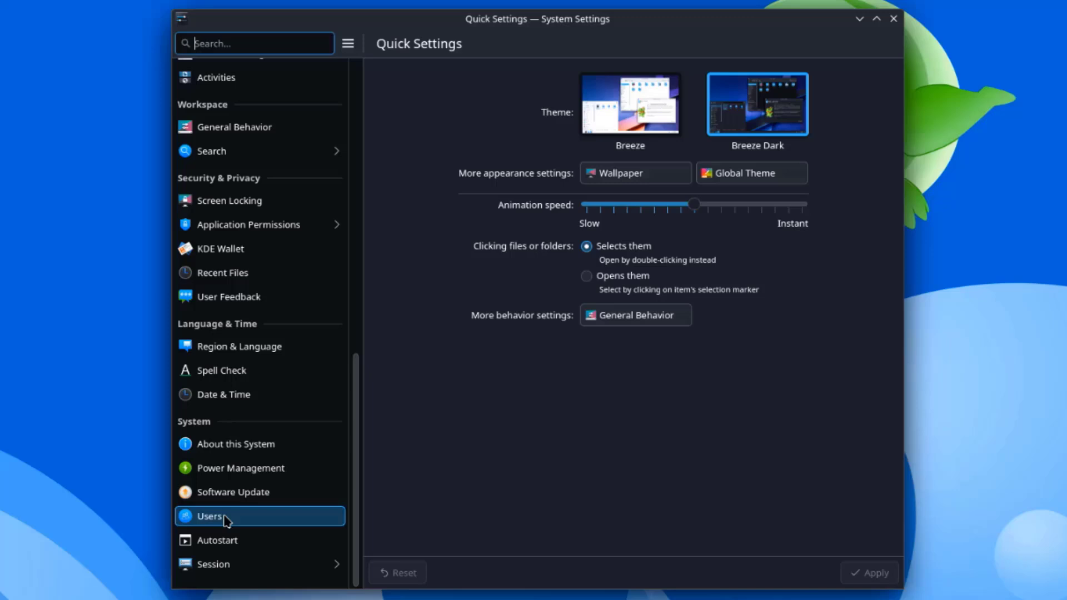
Step: Open Power Management and review the dimming (5 minutes) and screen-off (10 minutes) delays unchanged
{"action": "left_click", "coordinate": [246, 476]}
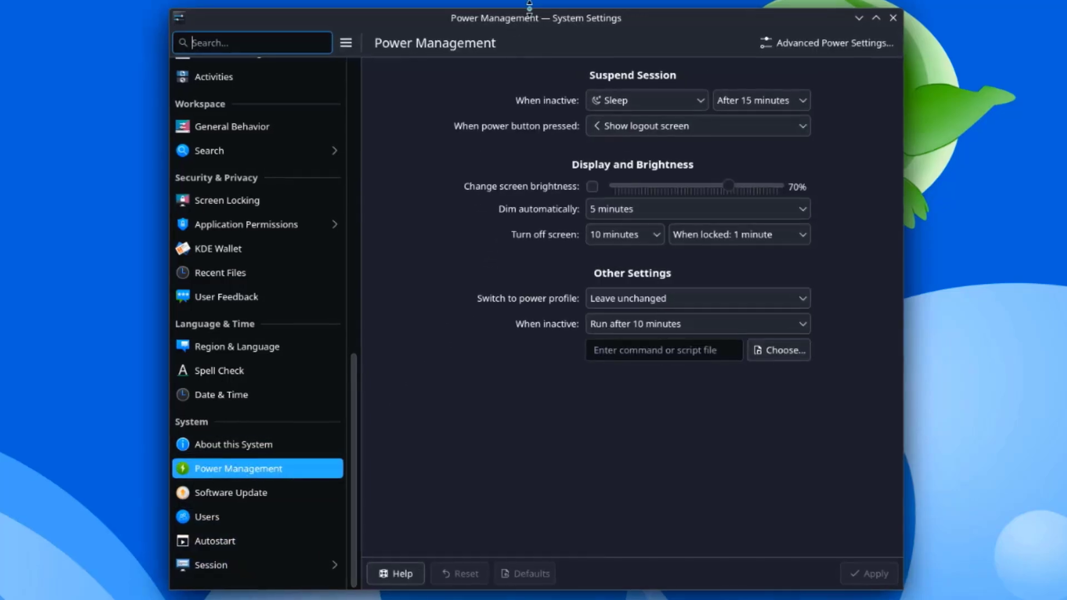
{"action": "left_click_drag", "start_coordinate": [543, 14], "coordinate": [489, 15]}
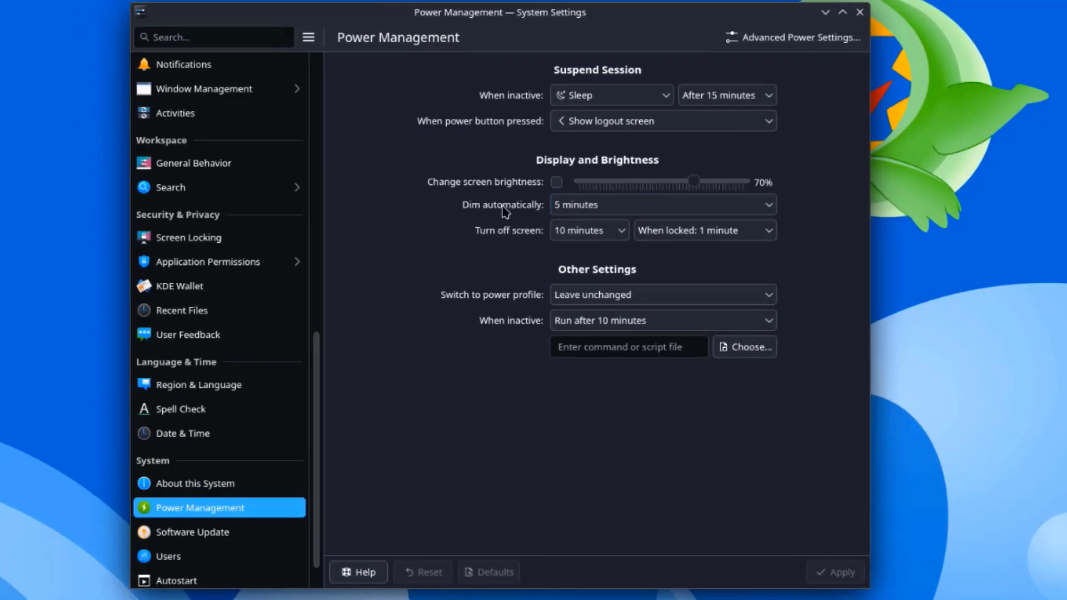
{"action": "left_click", "coordinate": [587, 205]}
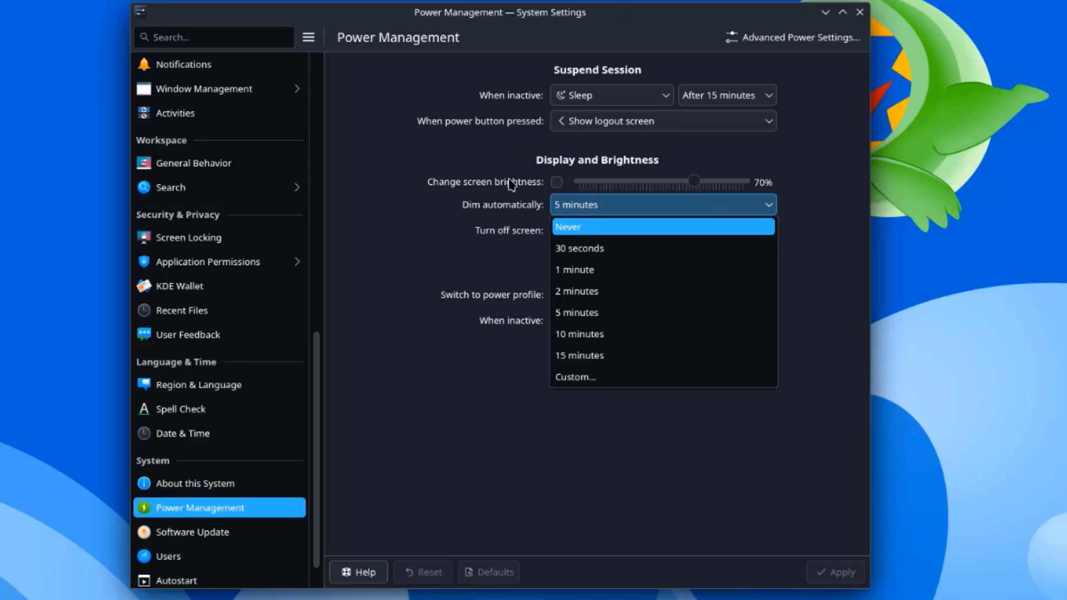
{"action": "left_click", "coordinate": [483, 225]}
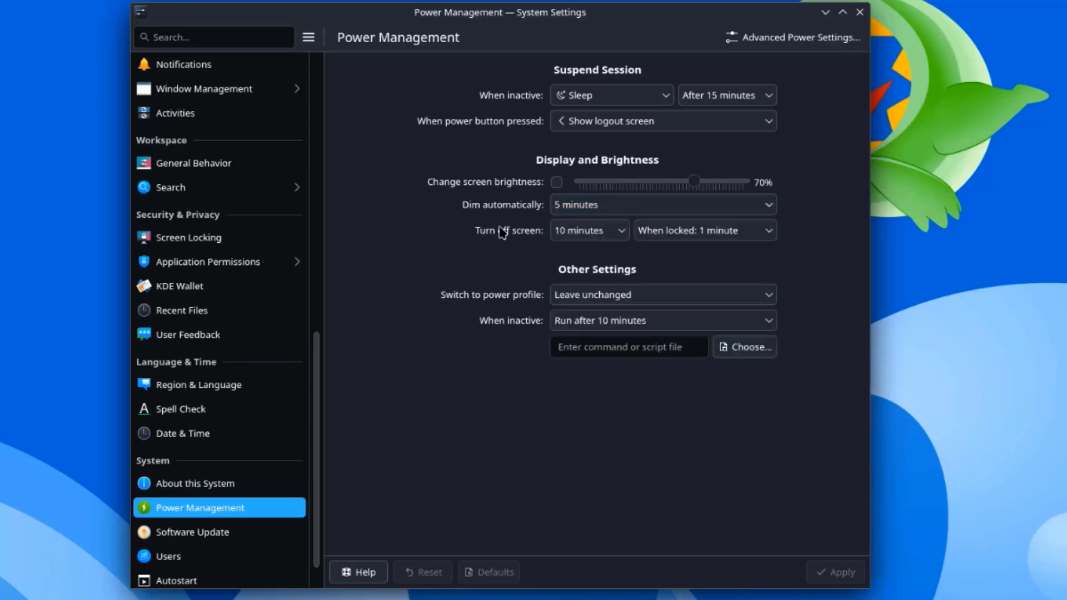
{"action": "left_click", "coordinate": [581, 231]}
{"action": "left_click", "coordinate": [581, 335]}
Step: Review the power profile and inactivity action choices without changing them, then open Software Update
{"action": "left_click", "coordinate": [600, 295]}
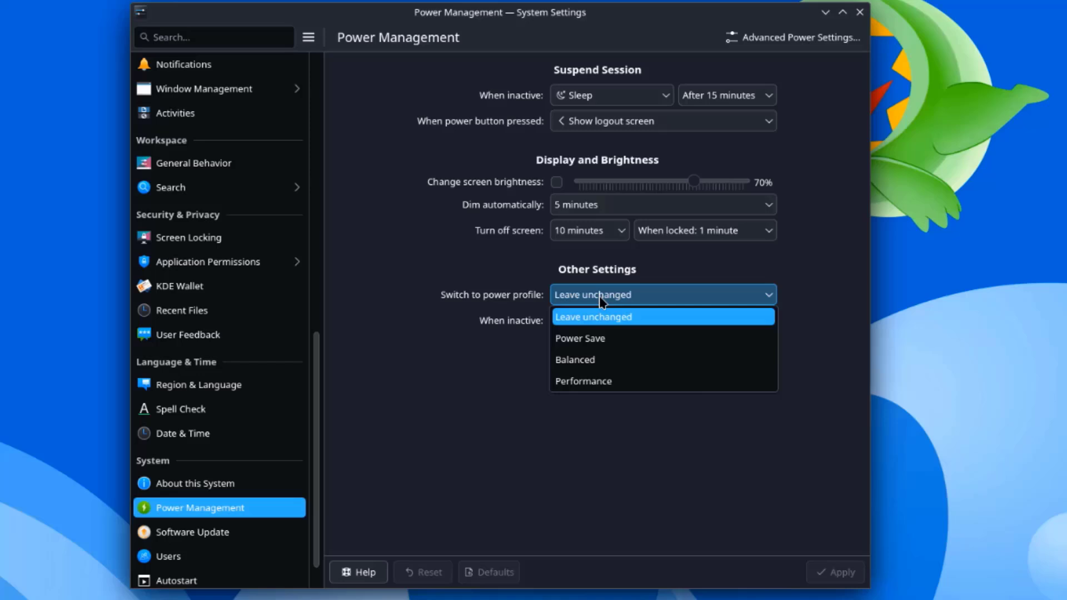
{"action": "left_click", "coordinate": [599, 296]}
{"action": "left_click", "coordinate": [602, 319]}
{"action": "left_click", "coordinate": [600, 321]}
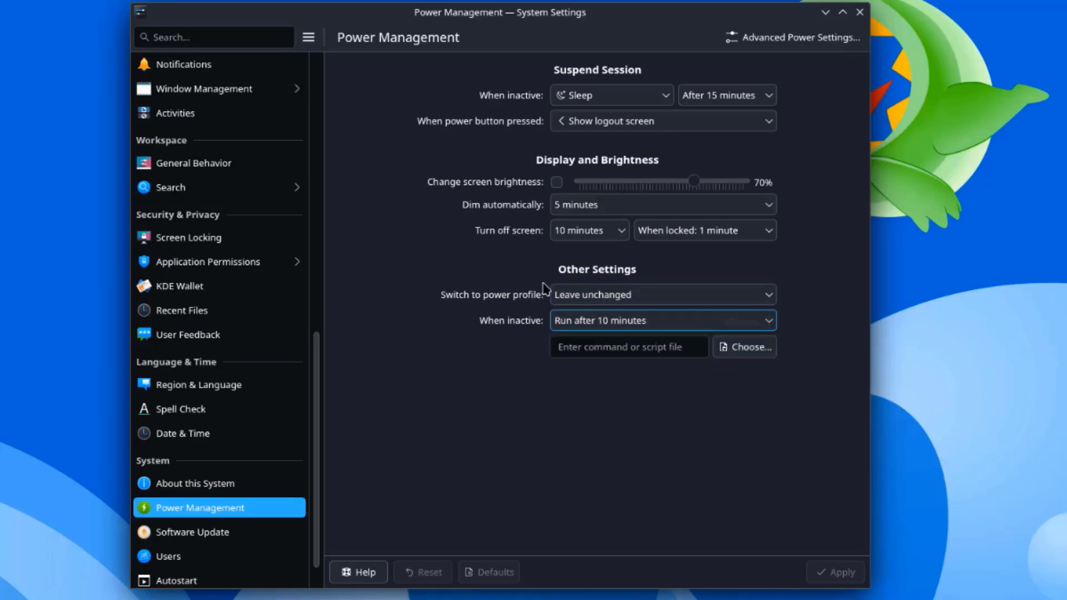
{"action": "scroll", "coordinate": [215, 489], "scroll_direction": "down", "scroll_amount": 2}
{"action": "left_click", "coordinate": [211, 492]}
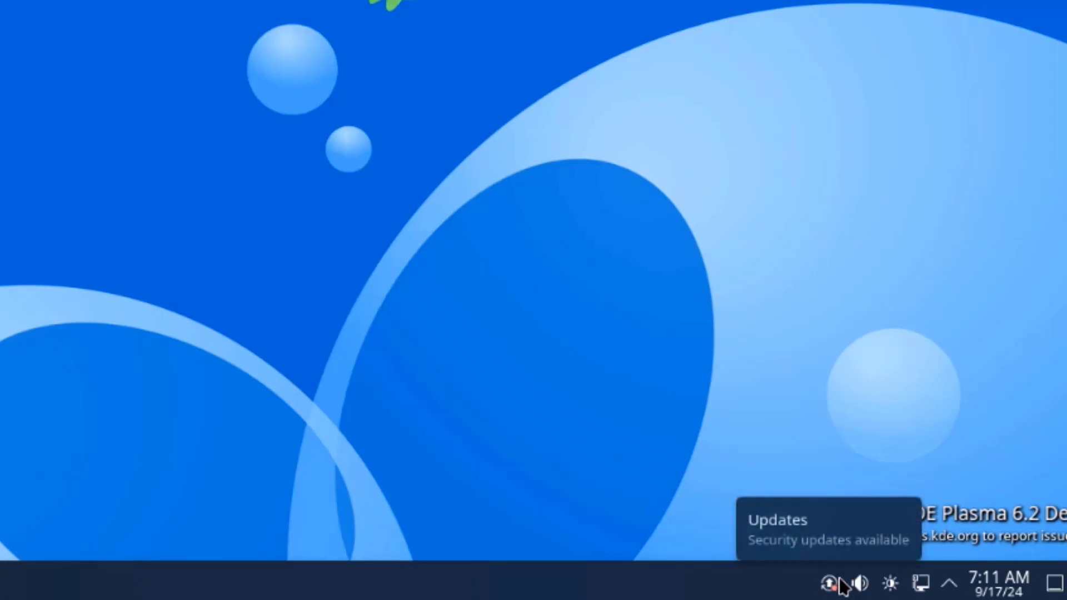
Step: Download the 260-package, 364.0 MiB system upgrade in Discover and choose to restart to install it
{"action": "left_click", "coordinate": [841, 580]}
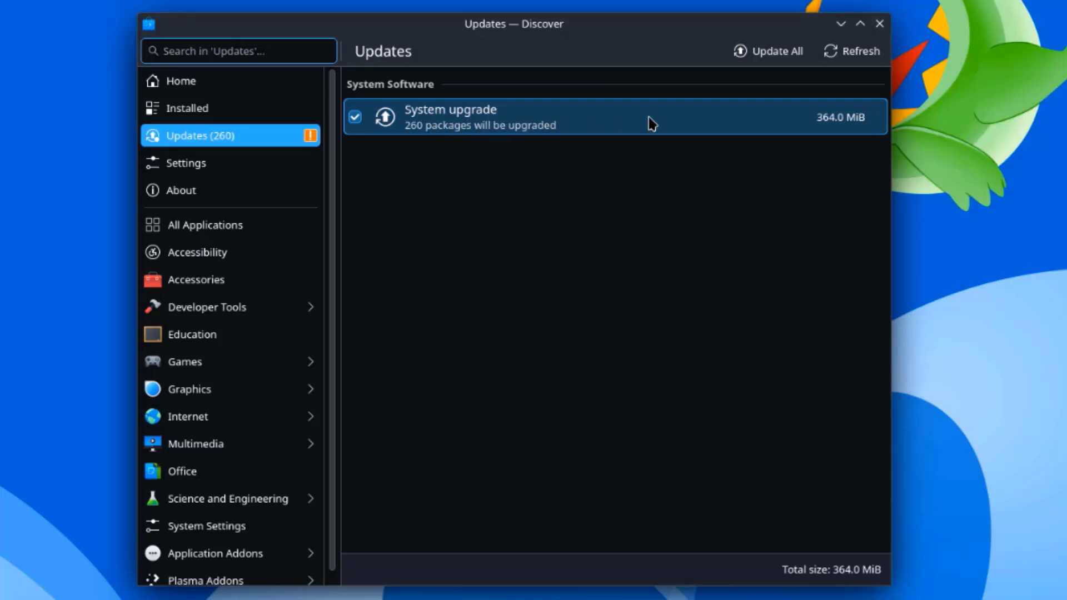
{"action": "left_click", "coordinate": [699, 113]}
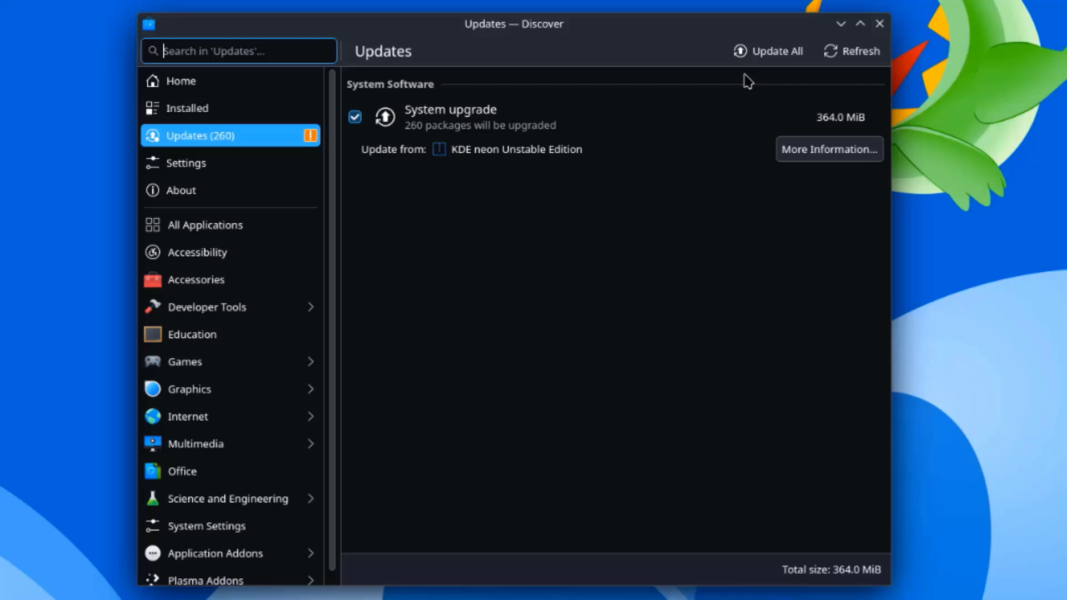
{"action": "left_click", "coordinate": [764, 53]}
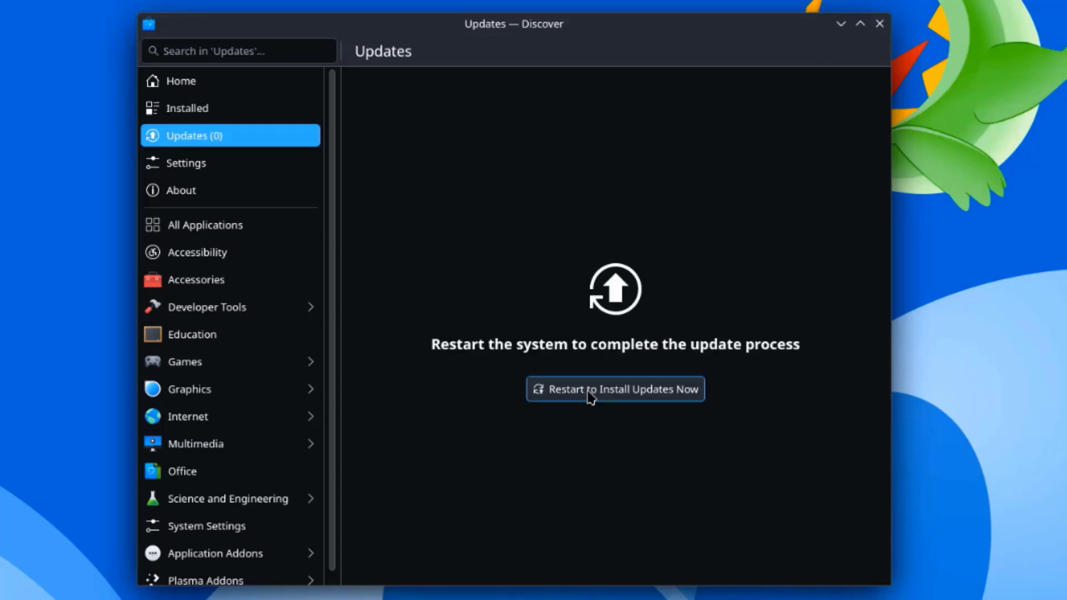
{"action": "left_click", "coordinate": [589, 394]}
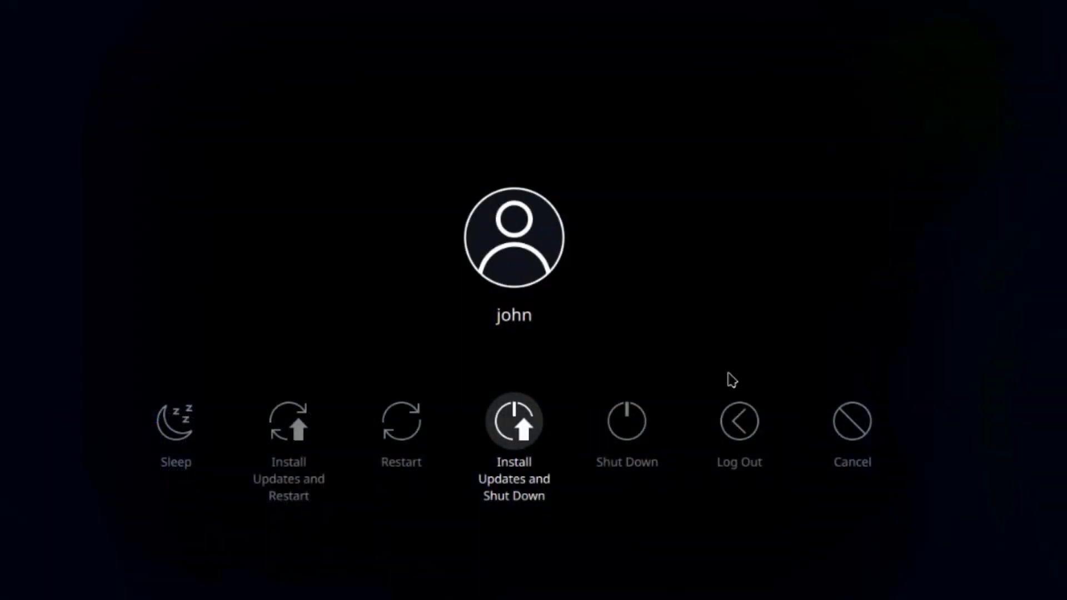
Step: Install the updates and reboot into Plasma 6.2 Beta, then apply the light Breeze theme
{"action": "left_click", "coordinate": [289, 423]}
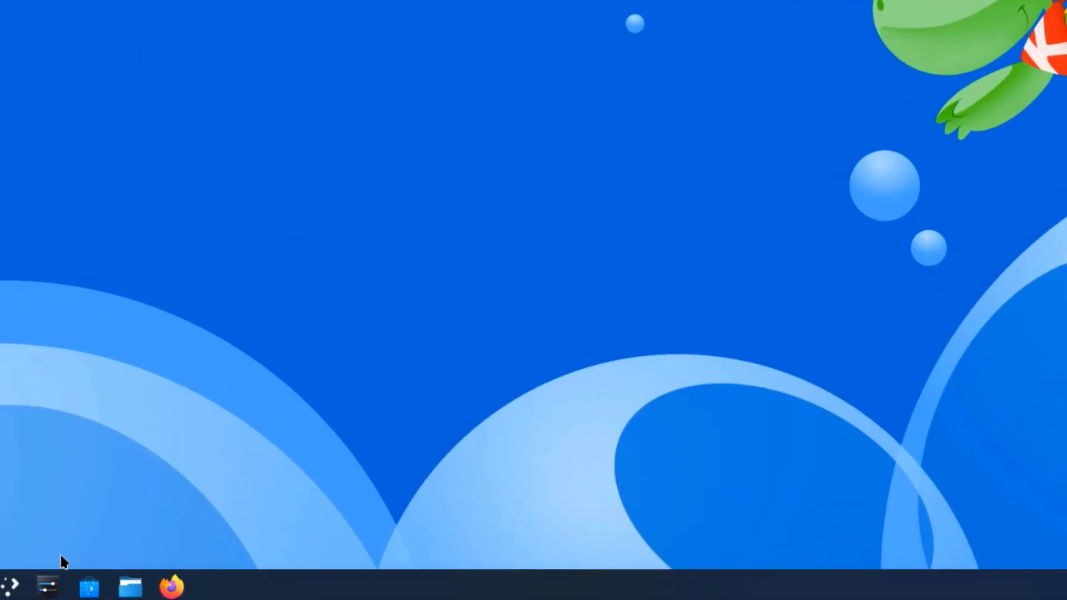
{"action": "left_click", "coordinate": [47, 586]}
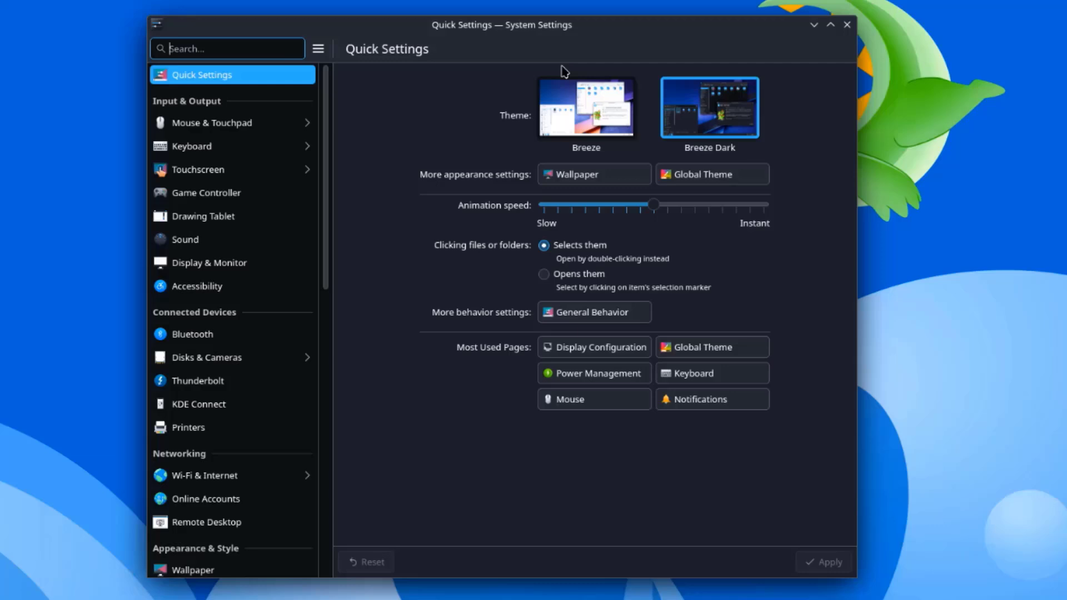
{"action": "left_click", "coordinate": [581, 105]}
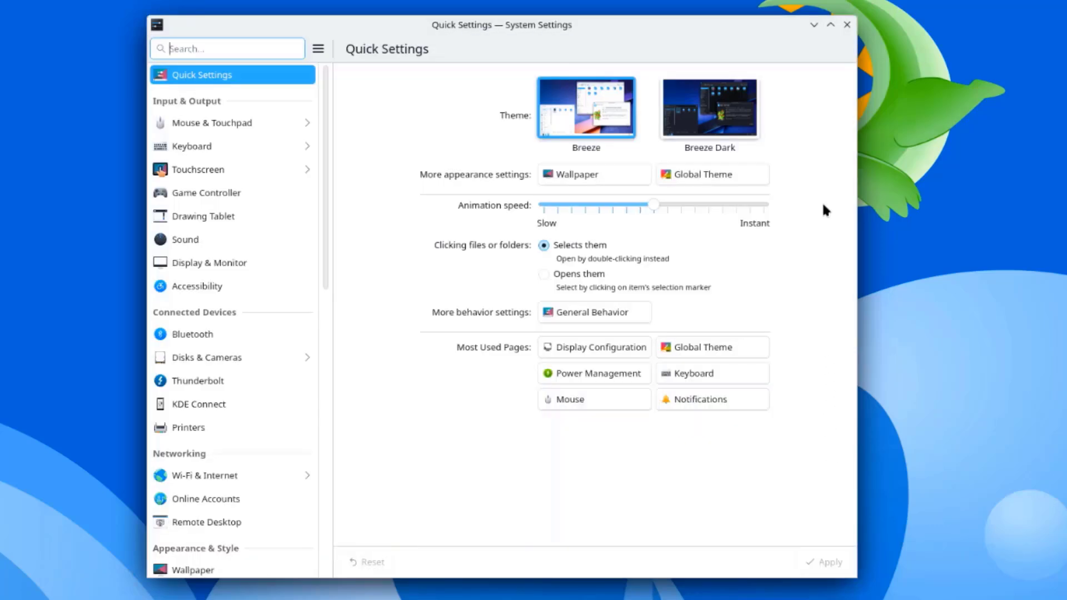
Step: Open the Users settings, glance at the new-user form, and return to the current account
{"action": "scroll", "coordinate": [183, 390], "scroll_direction": "down", "scroll_amount": 10}
{"action": "left_click", "coordinate": [161, 490]}
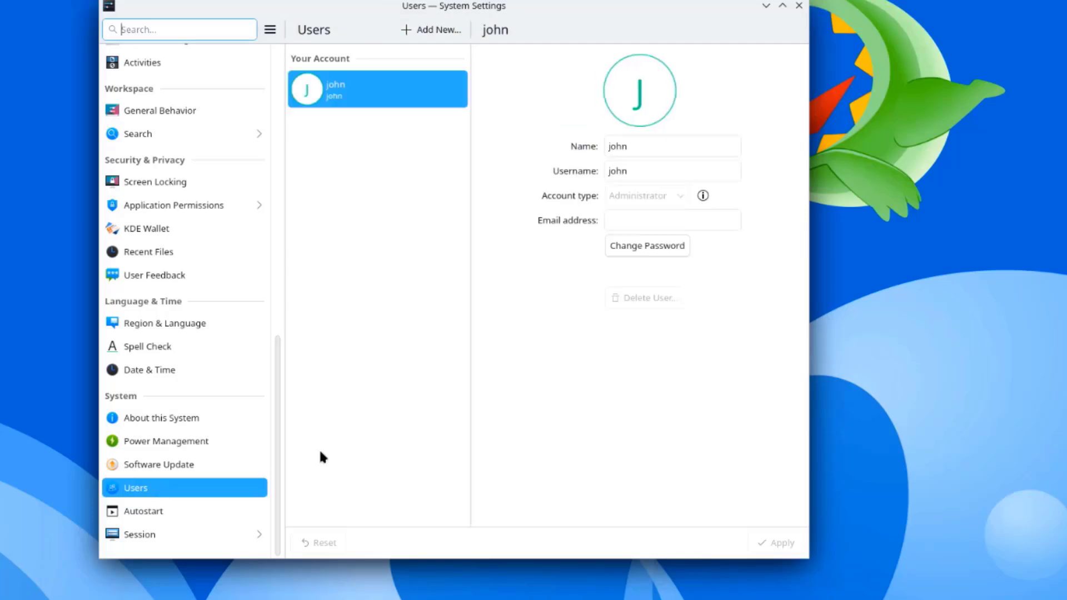
{"action": "left_click", "coordinate": [449, 32]}
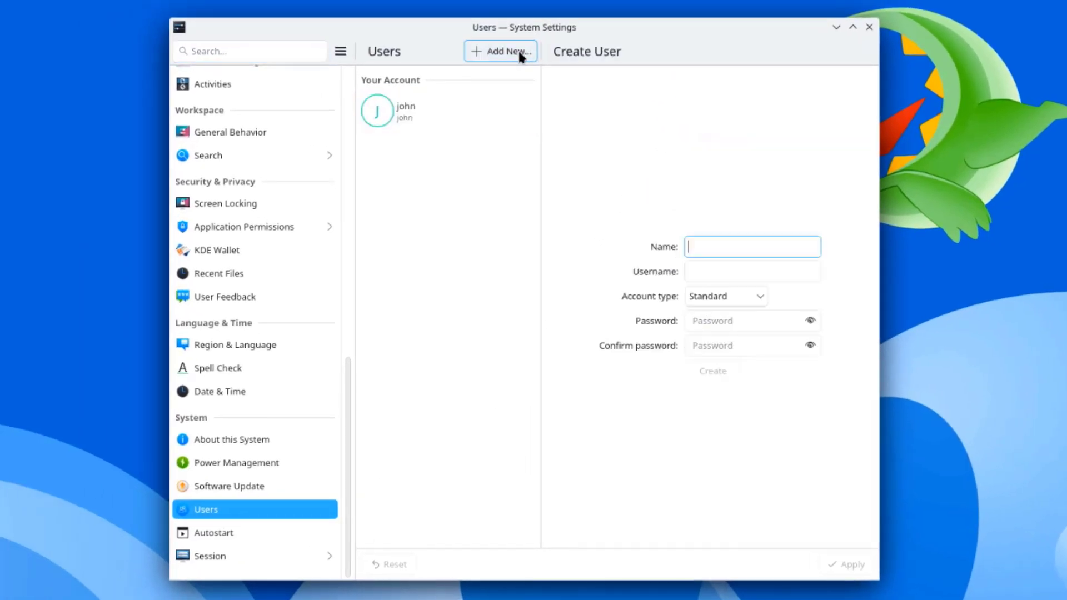
{"action": "left_click", "coordinate": [696, 300]}
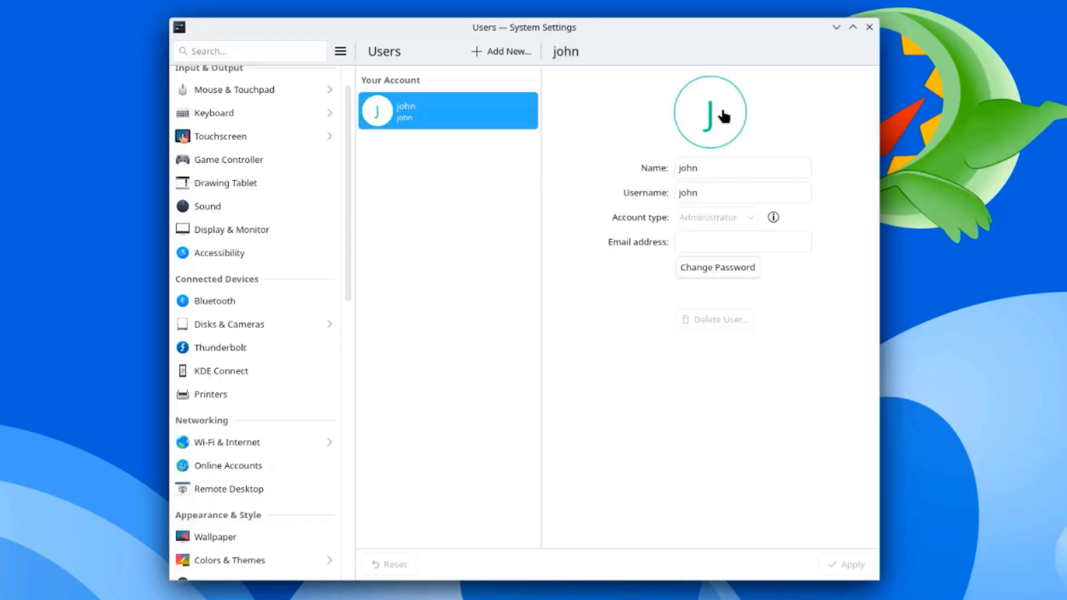
Step: Open the account's avatar picker, browse the photos including the cocktail picture, and go back
{"action": "left_click", "coordinate": [724, 116]}
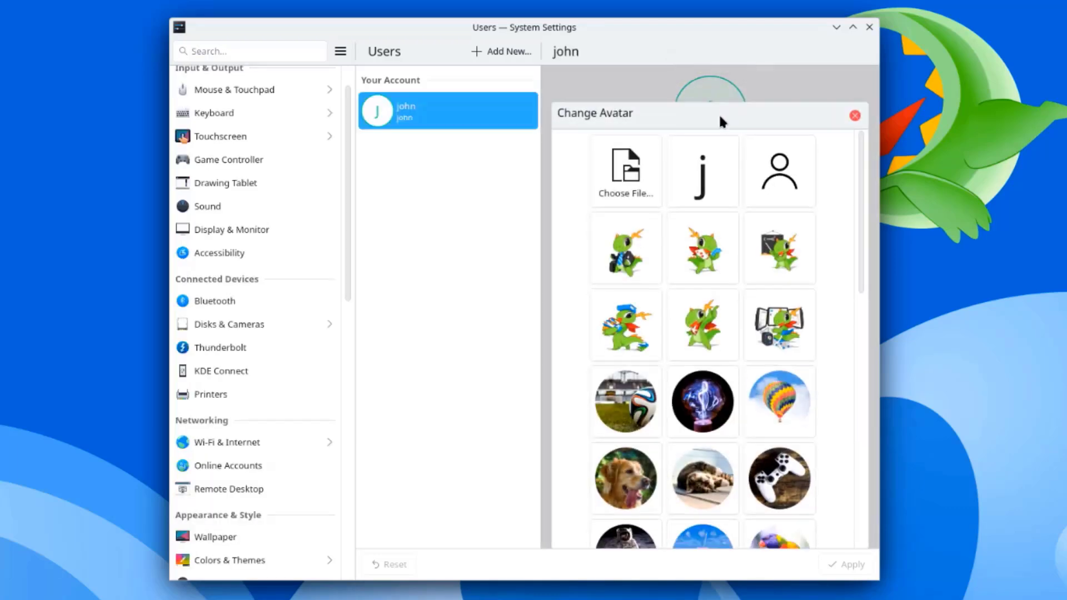
{"action": "scroll", "coordinate": [789, 351], "scroll_direction": "down", "scroll_amount": 3}
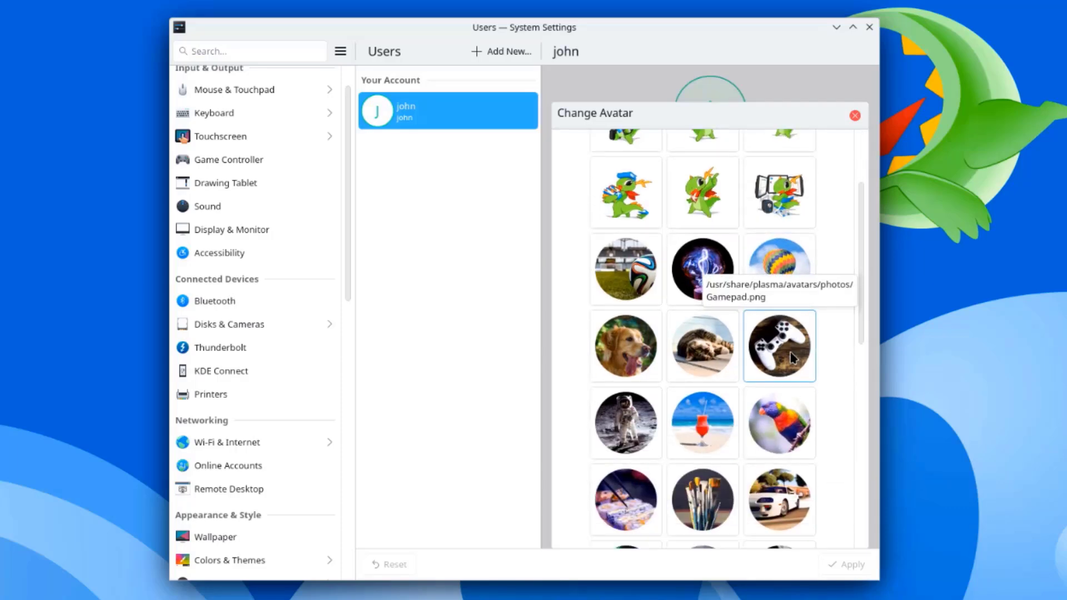
{"action": "scroll", "coordinate": [793, 356], "scroll_direction": "down", "scroll_amount": 10}
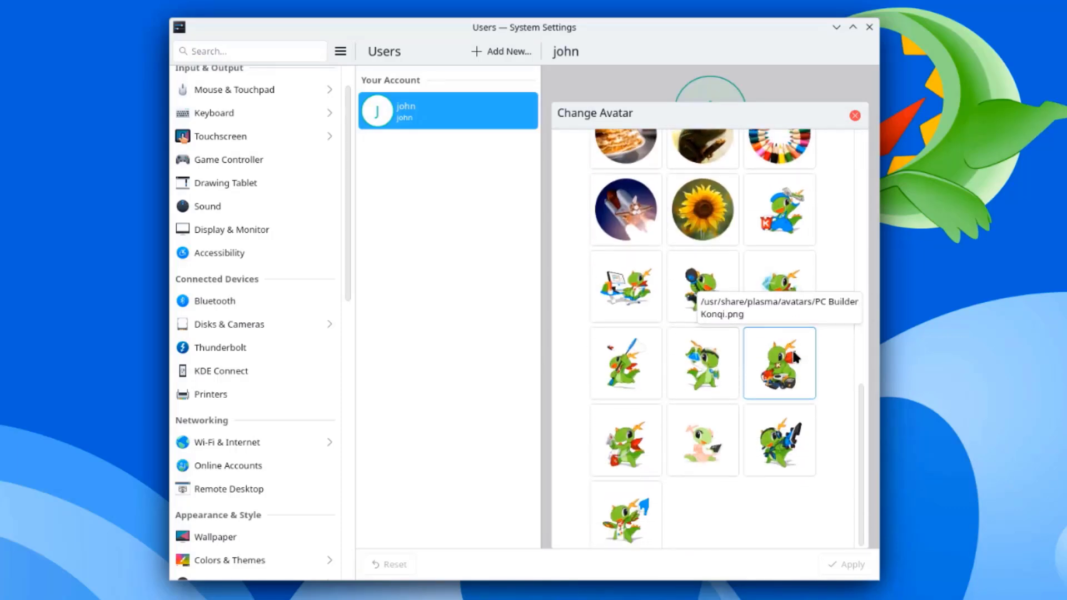
{"action": "scroll", "coordinate": [801, 346], "scroll_direction": "up", "scroll_amount": 8}
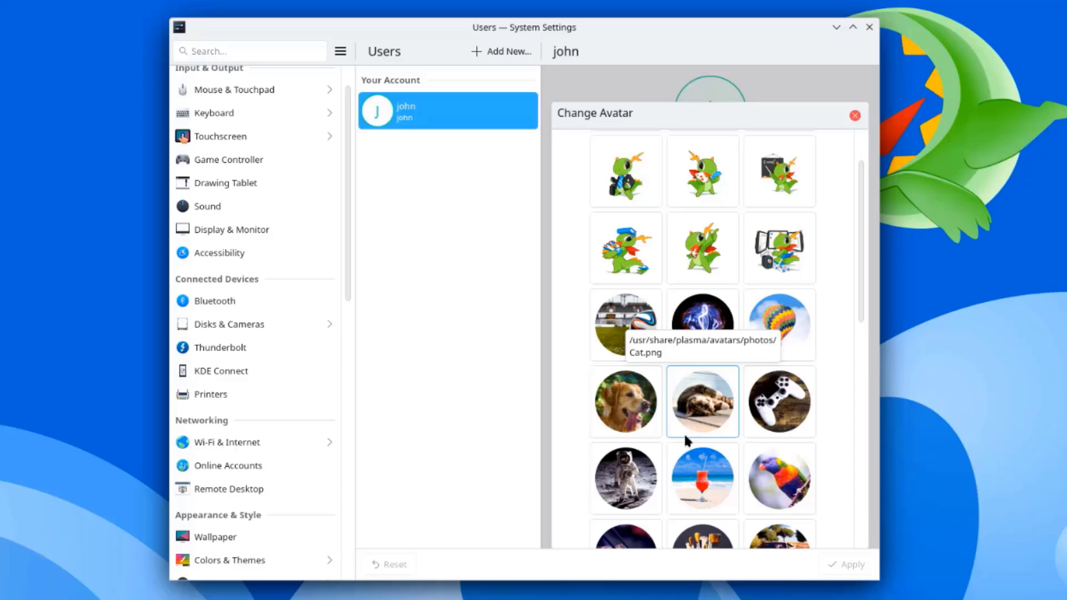
{"action": "left_click", "coordinate": [699, 471]}
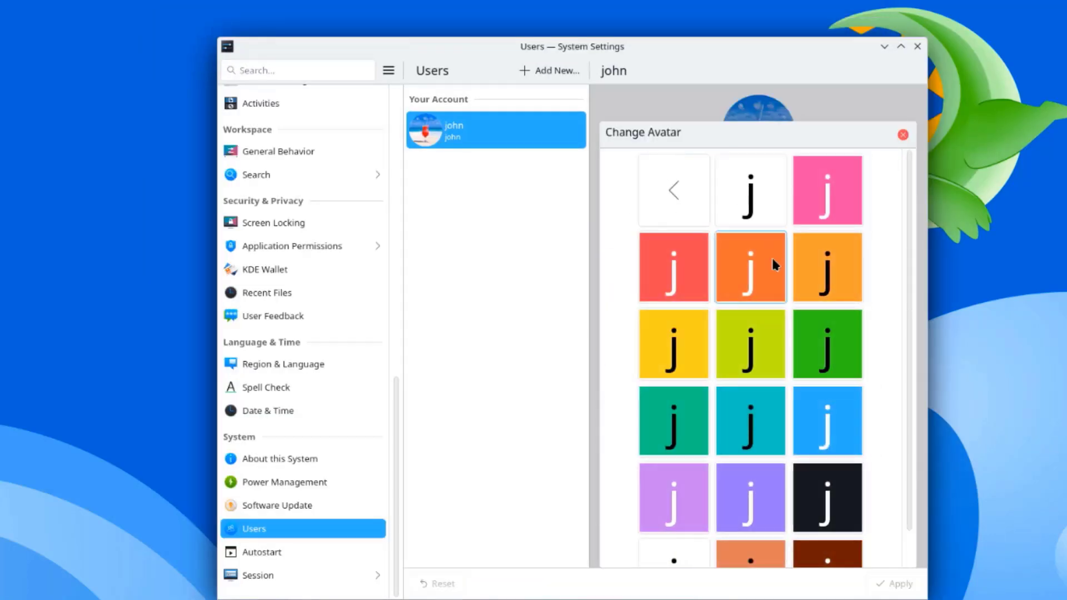
{"action": "scroll", "coordinate": [817, 356], "scroll_direction": "down", "scroll_amount": 1}
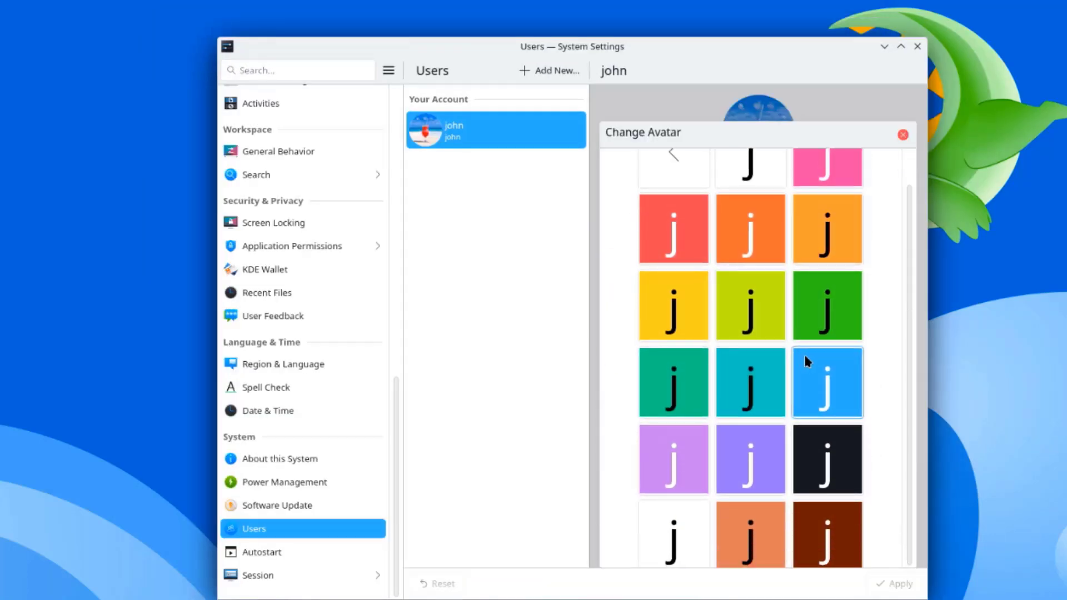
{"action": "scroll", "coordinate": [751, 233], "scroll_direction": "up", "scroll_amount": 1}
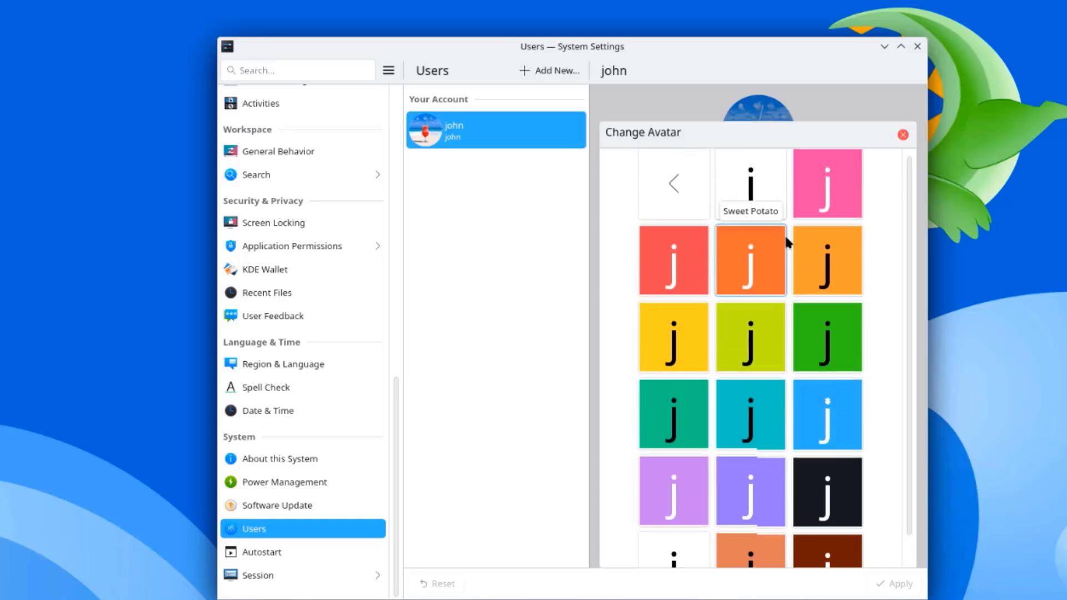
{"action": "left_click", "coordinate": [664, 189]}
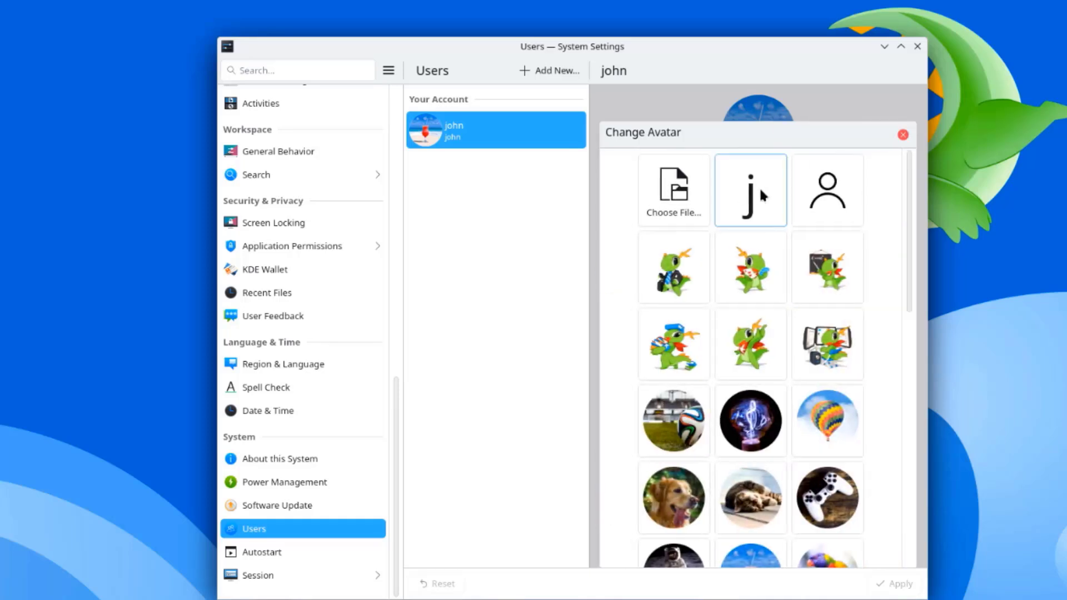
Step: View the coloured person-avatar variants, then return to the main avatar choices
{"action": "left_click", "coordinate": [815, 186]}
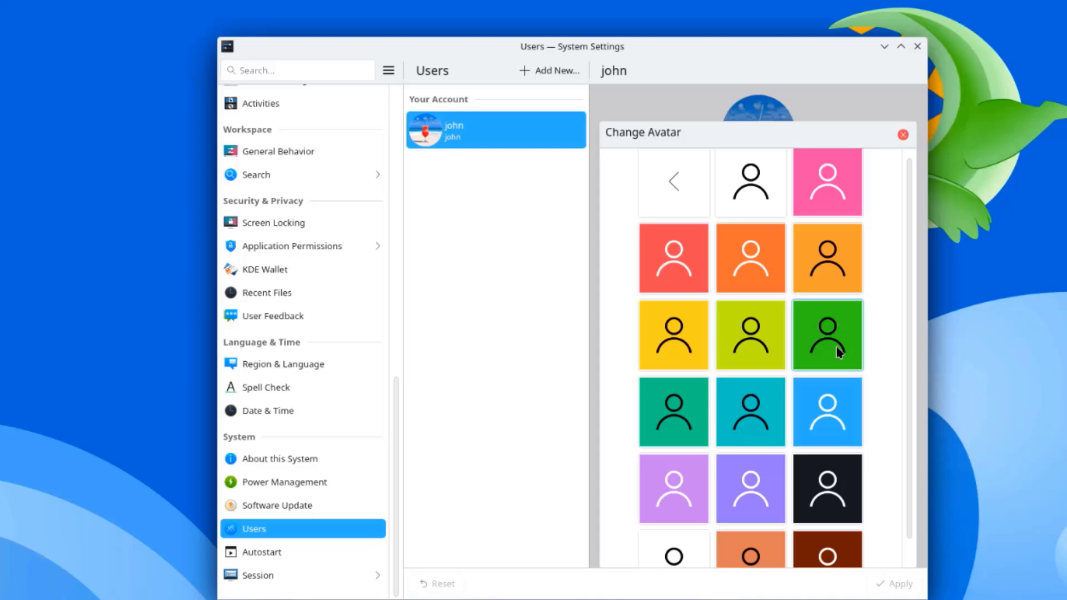
{"action": "scroll", "coordinate": [837, 351], "scroll_direction": "down", "scroll_amount": 1}
{"action": "scroll", "coordinate": [839, 360], "scroll_direction": "up", "scroll_amount": 1}
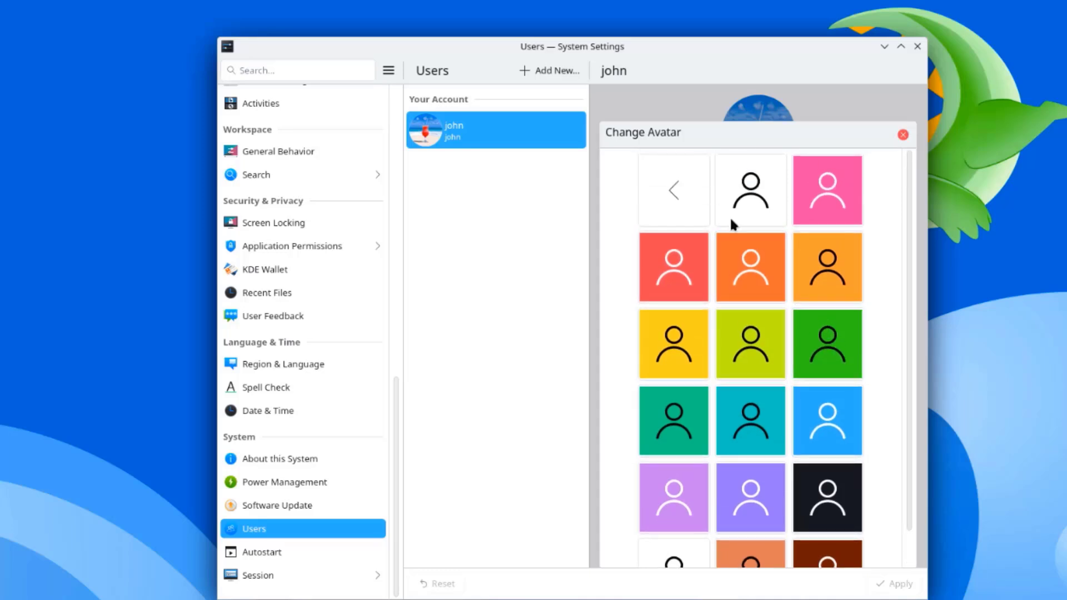
{"action": "left_click", "coordinate": [677, 175]}
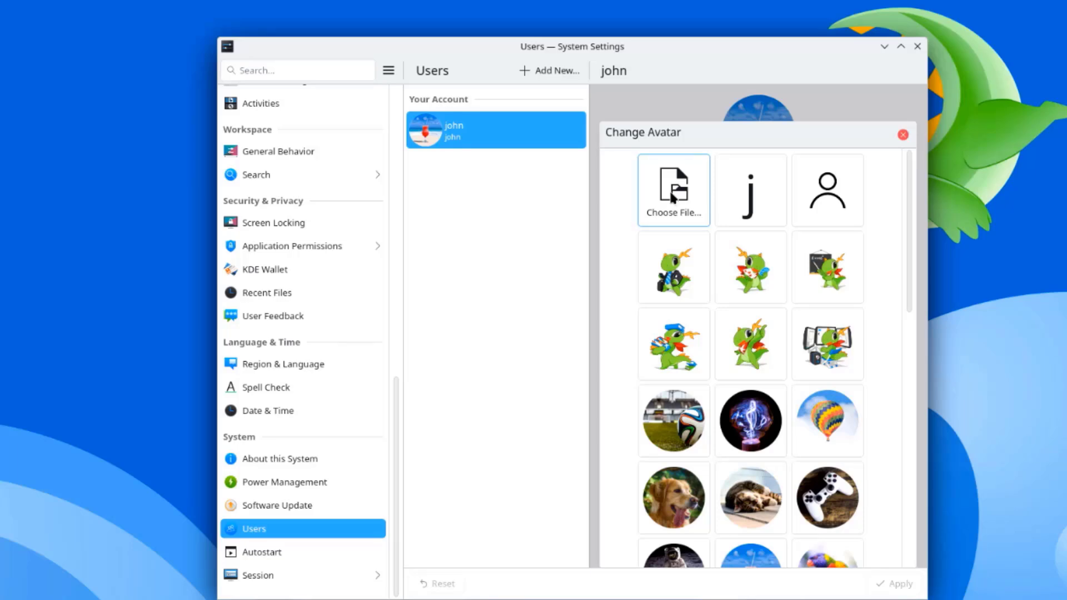
Step: Open the custom avatar picture file dialog and dismiss it
{"action": "left_click", "coordinate": [674, 196]}
{"action": "key", "text": "Escape"}
{"action": "scroll", "coordinate": [264, 529], "scroll_direction": "up", "scroll_amount": 10}
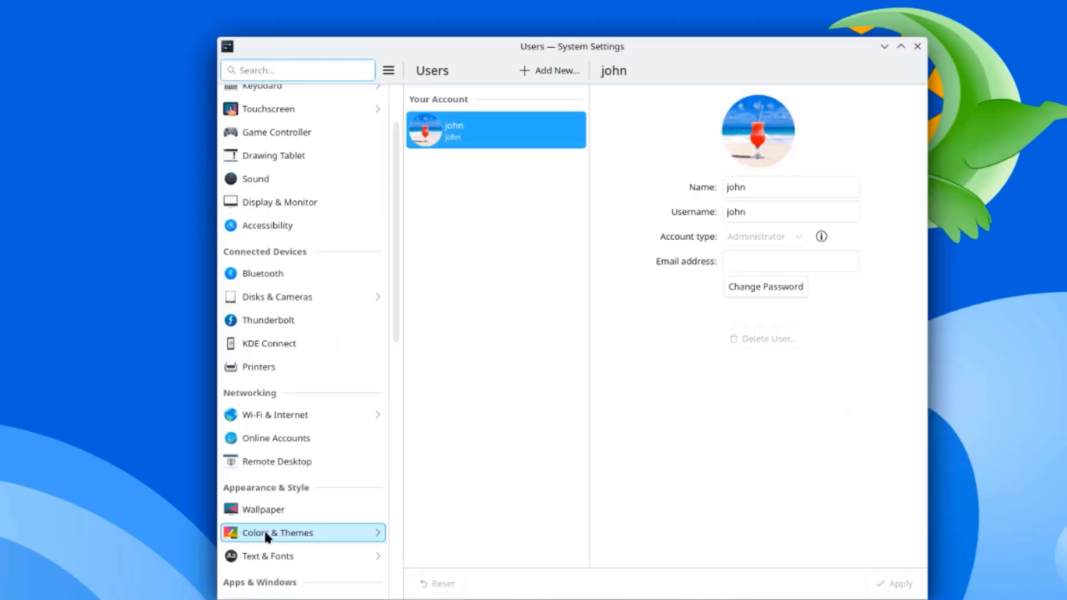
Step: Step through Colors & Themes pages: Night Light, Application Style, Plasma Style, Window Decorations, Icons, Cursors, System Sounds
{"action": "left_click", "coordinate": [264, 529]}
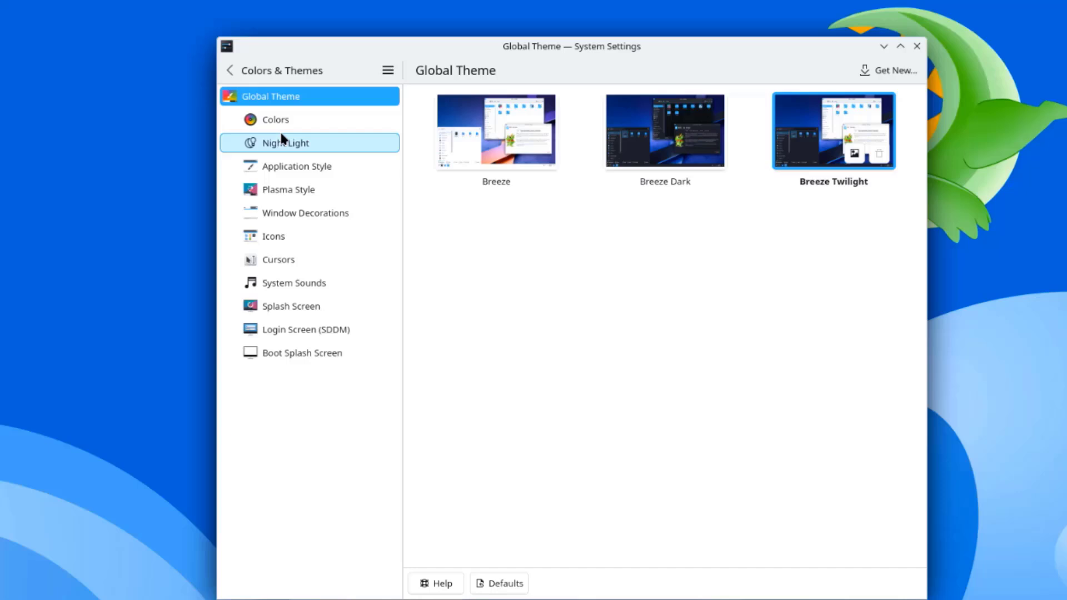
{"action": "left_click", "coordinate": [281, 137]}
{"action": "left_click", "coordinate": [279, 168]}
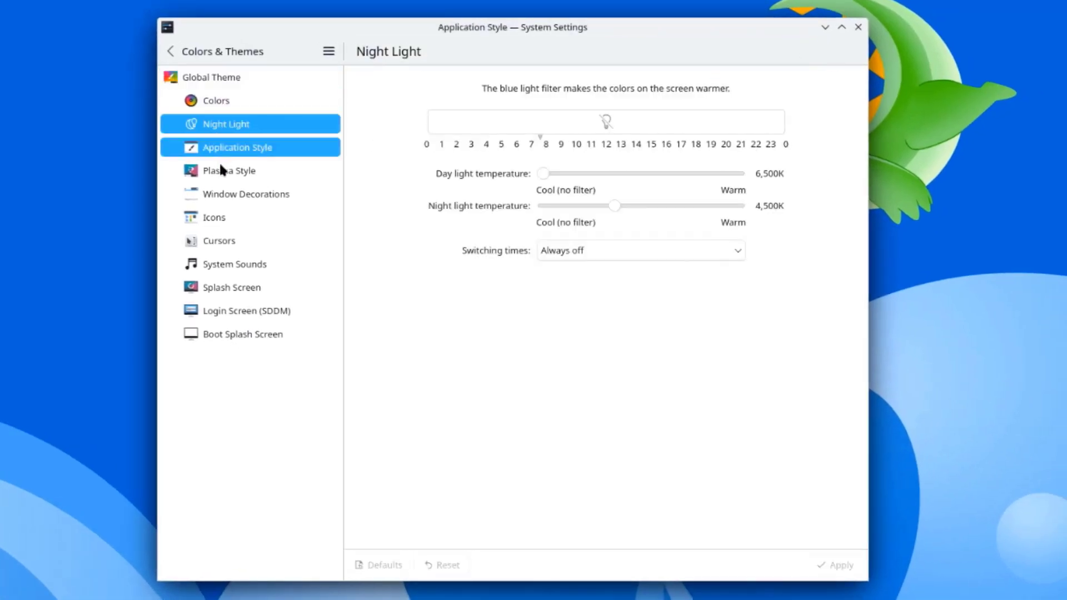
{"action": "left_click", "coordinate": [220, 169]}
{"action": "left_click", "coordinate": [221, 196]}
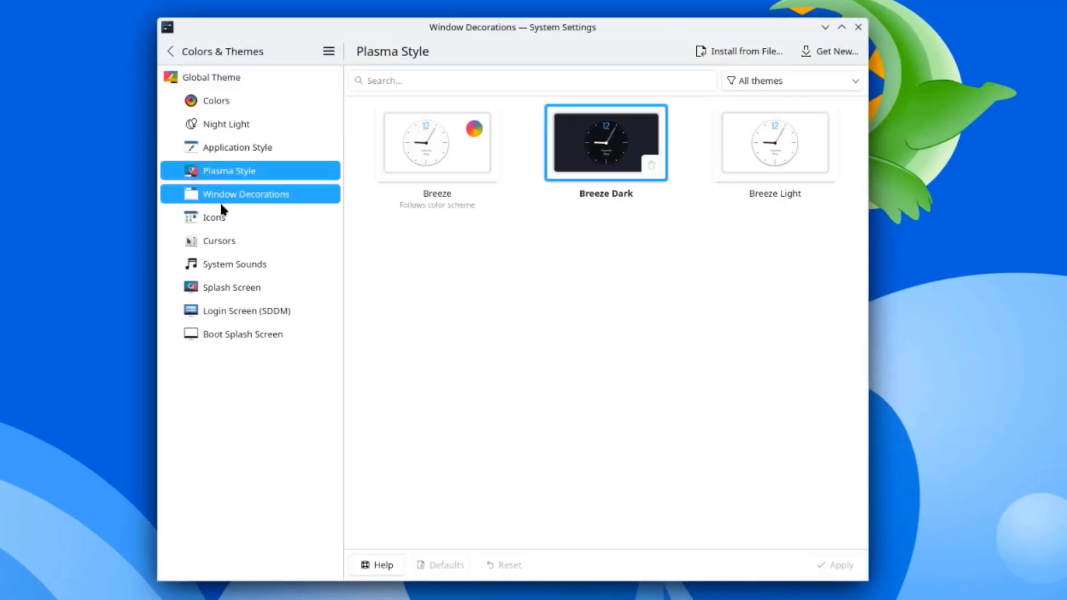
{"action": "left_click", "coordinate": [217, 218]}
{"action": "left_click", "coordinate": [222, 243]}
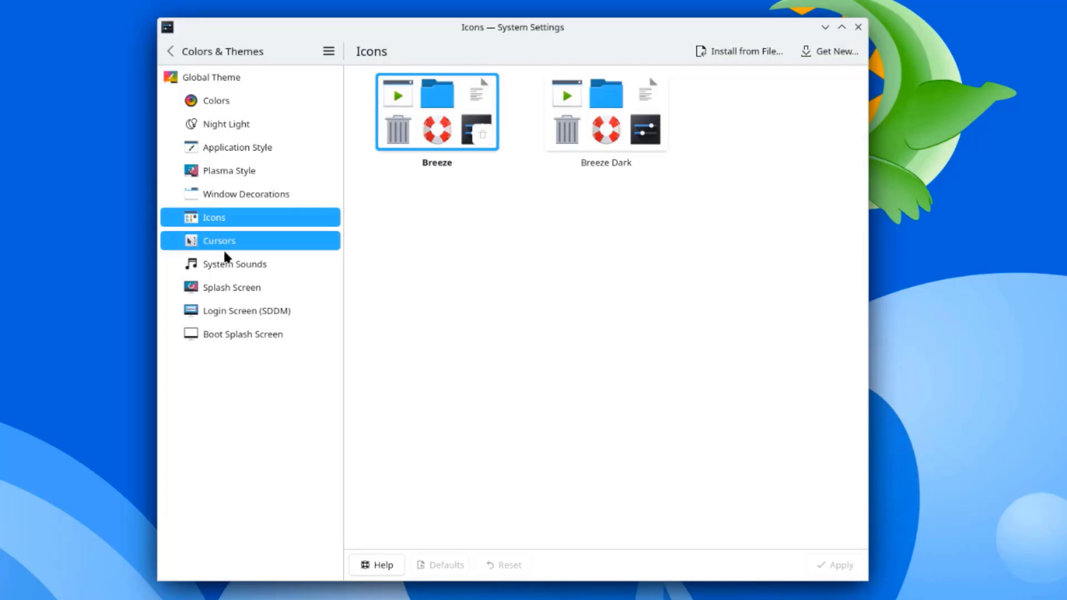
{"action": "left_click", "coordinate": [228, 261]}
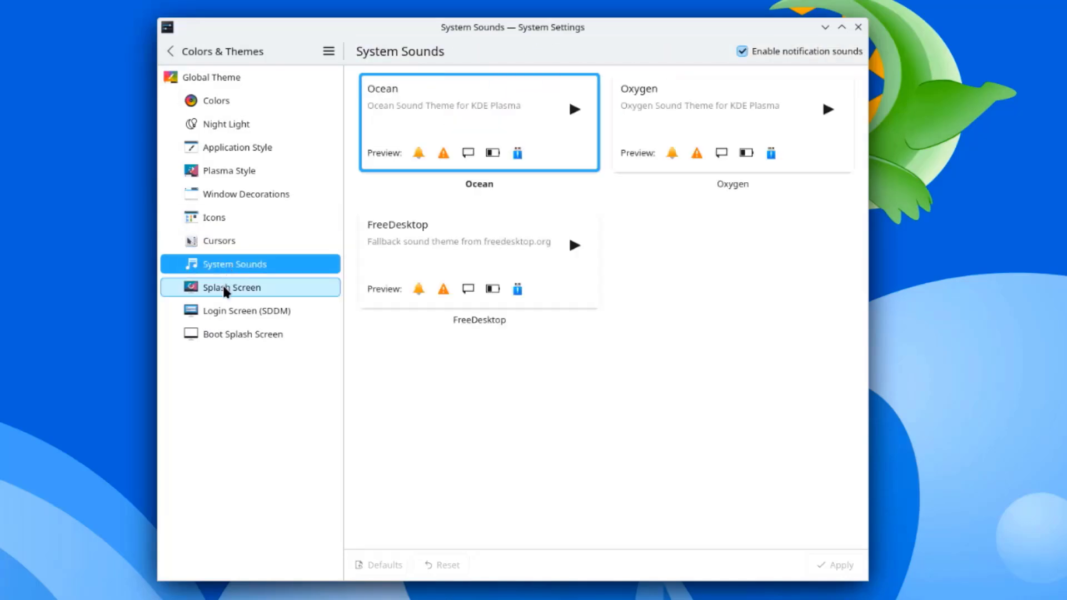
Step: Check the Splash Screen and Login Screen (SDDM) pages, then browse downloadable boot splash screens
{"action": "left_click", "coordinate": [225, 291]}
{"action": "left_click", "coordinate": [224, 307]}
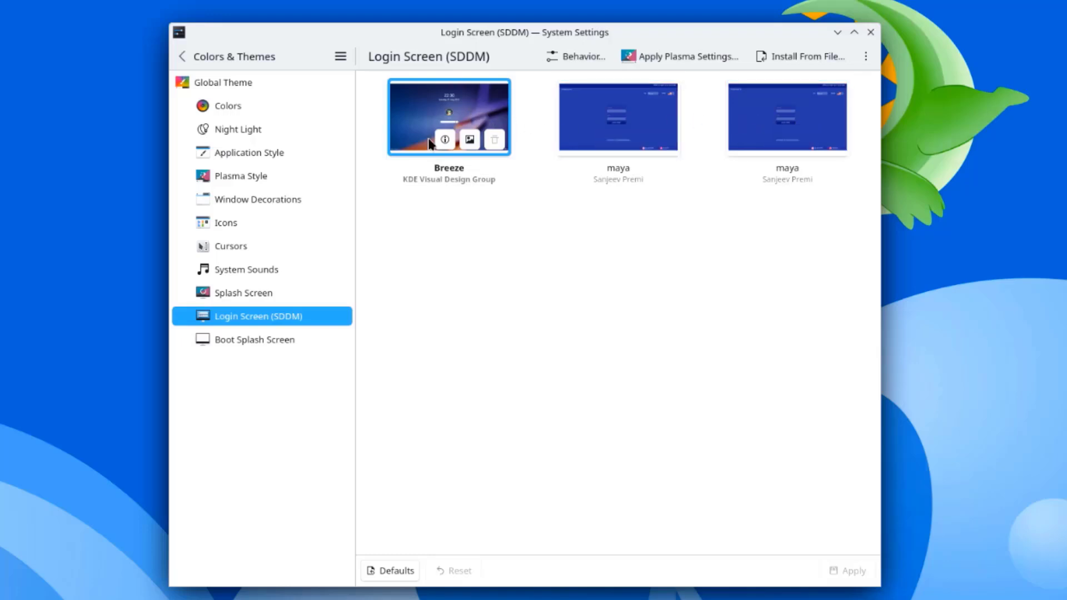
{"action": "left_click", "coordinate": [239, 292]}
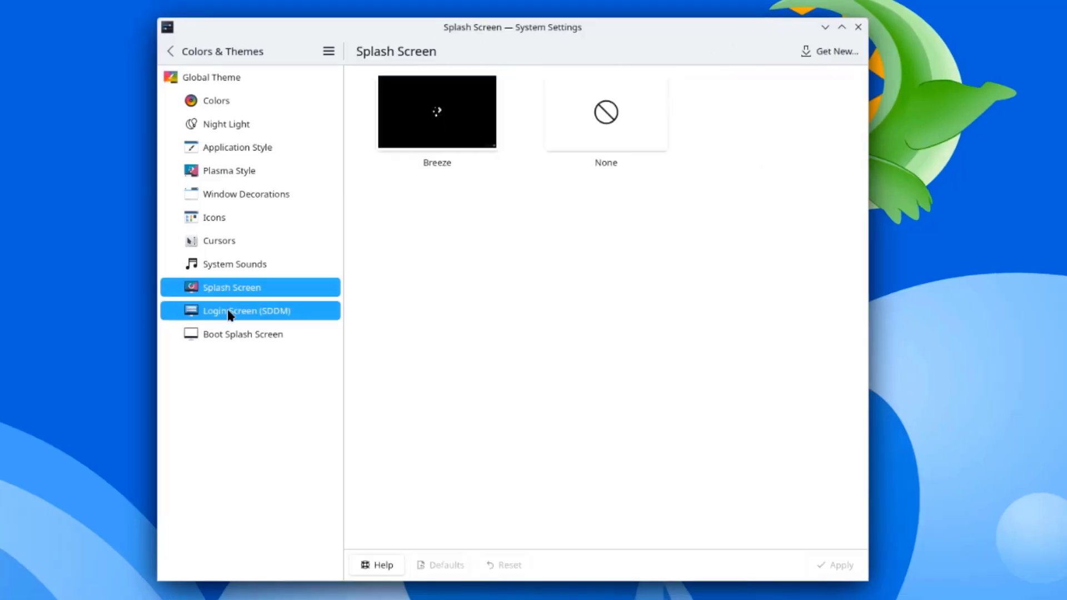
{"action": "left_click", "coordinate": [308, 316]}
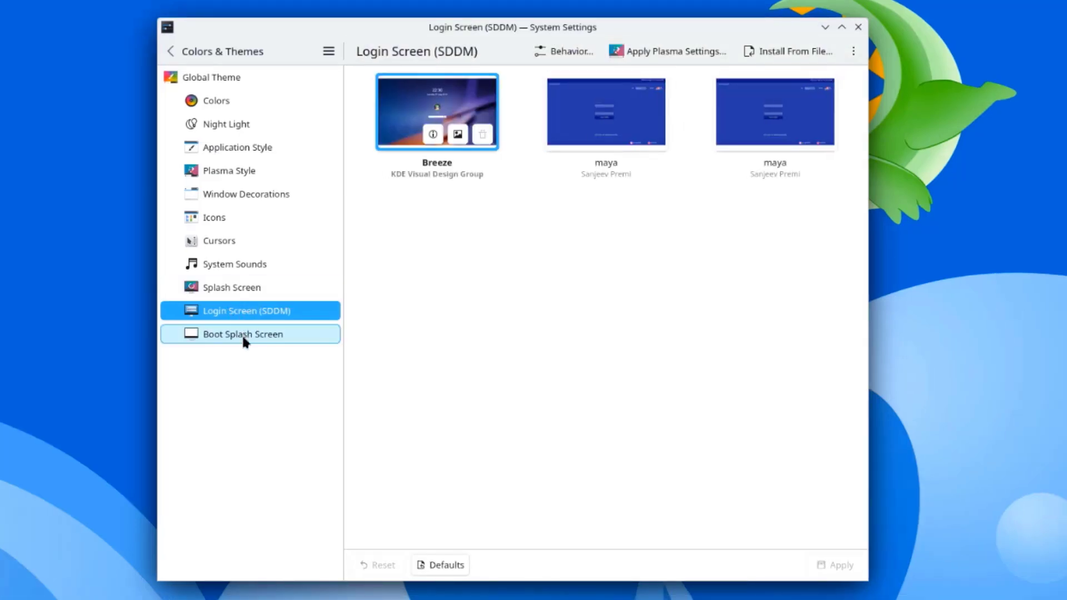
{"action": "left_click", "coordinate": [244, 337]}
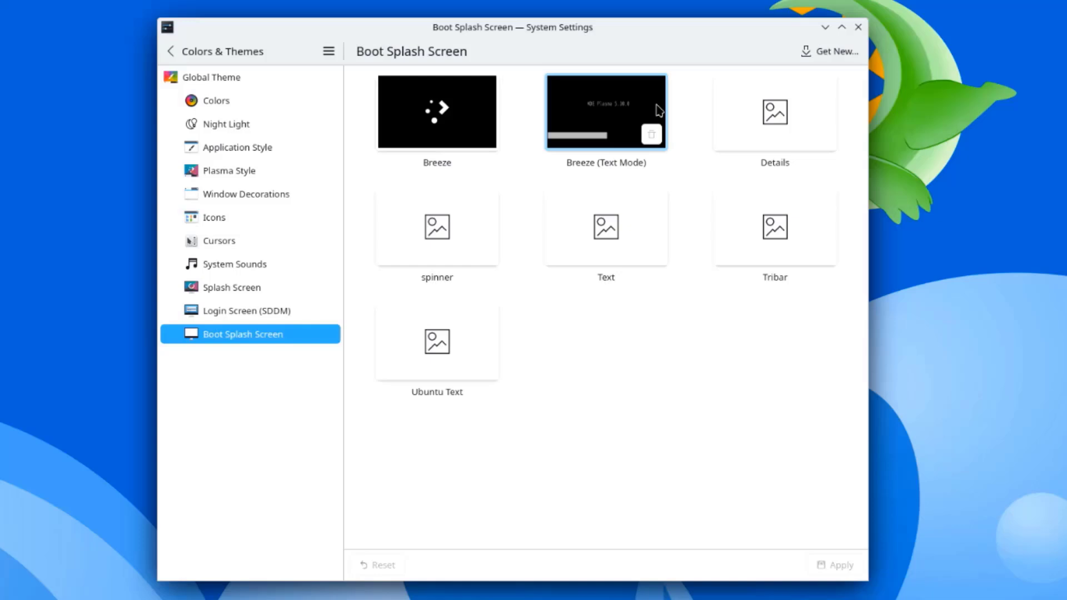
{"action": "left_click", "coordinate": [829, 51]}
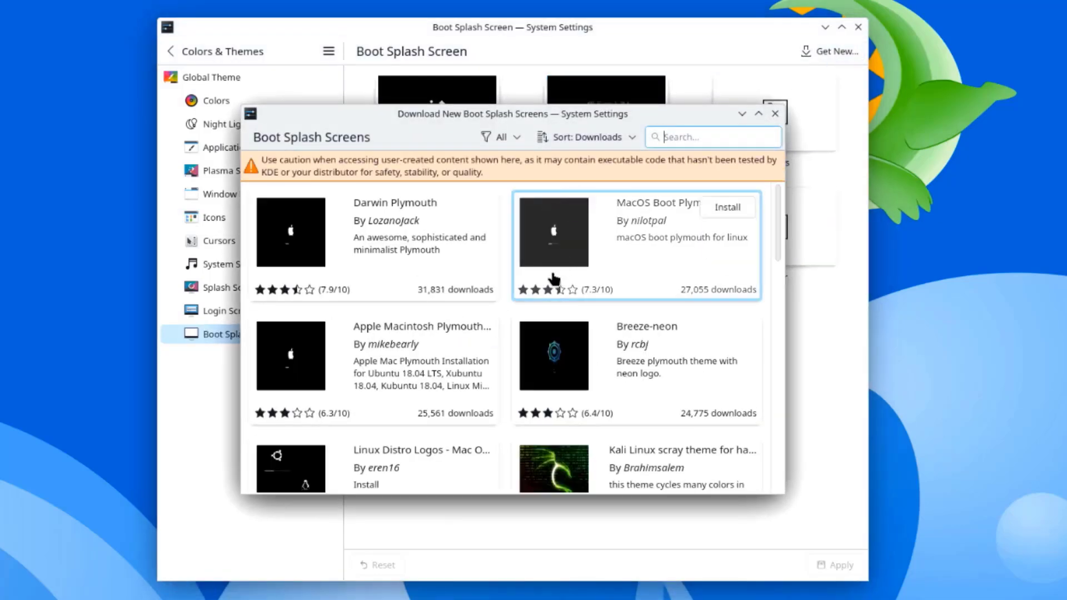
{"action": "scroll", "coordinate": [362, 298], "scroll_direction": "down", "scroll_amount": 6}
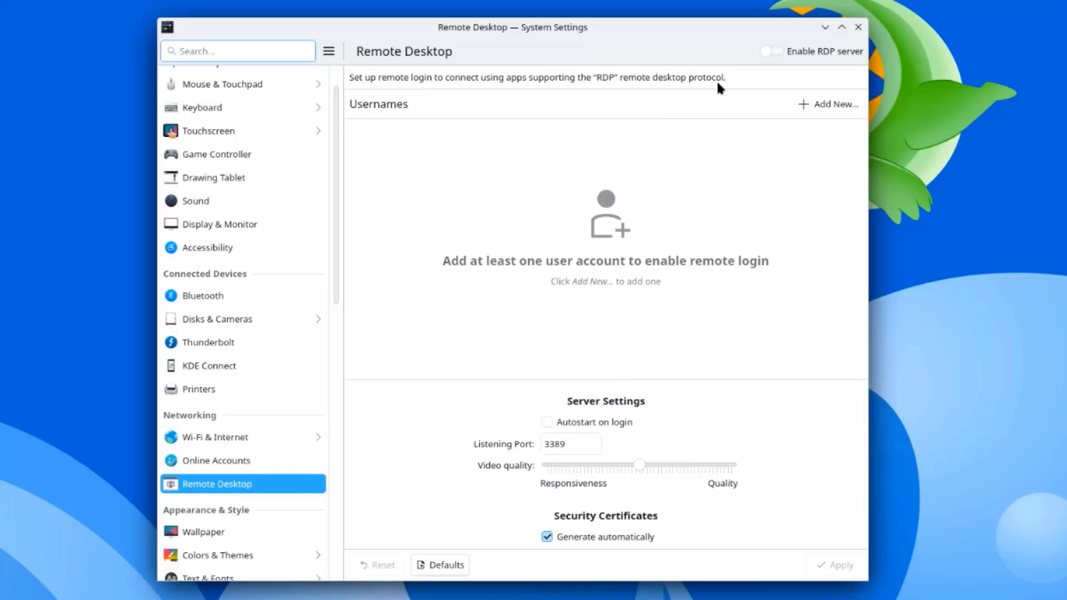
Step: Toggle the RDP server on and off twice, leaving it disabled
{"action": "left_click", "coordinate": [776, 52]}
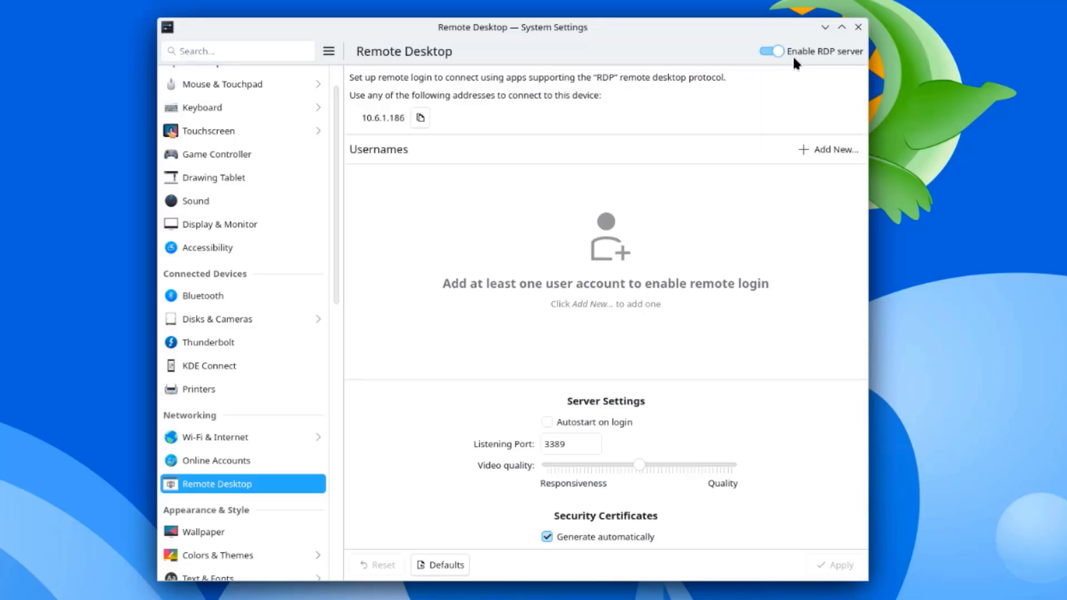
{"action": "left_click", "coordinate": [770, 53]}
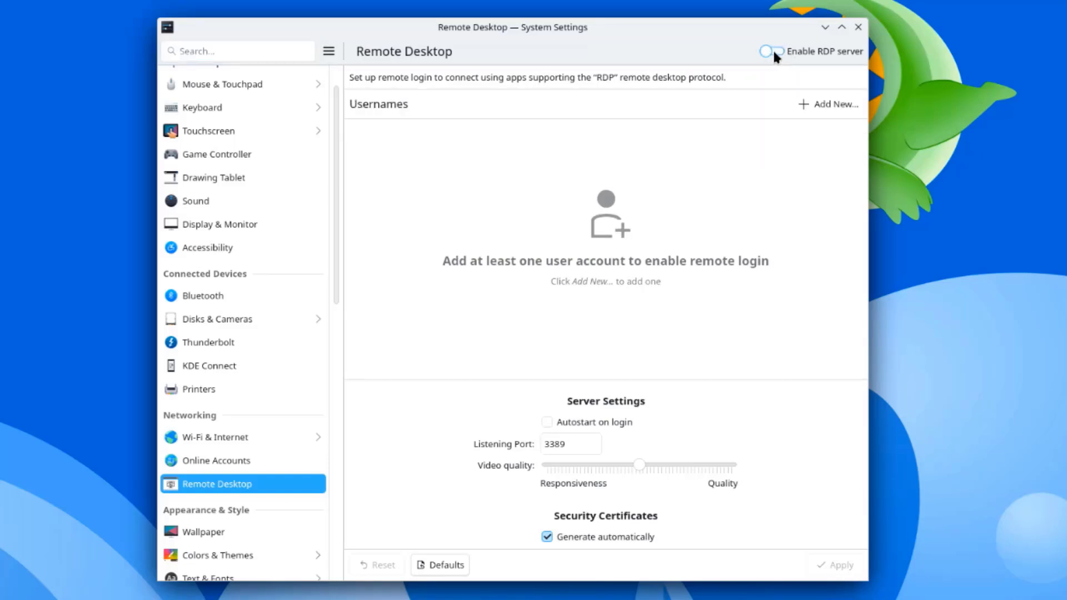
{"action": "left_click", "coordinate": [774, 53]}
{"action": "left_click", "coordinate": [772, 50]}
Step: Start and cancel adding a remote login user, then close System Settings and launch Discover
{"action": "left_click", "coordinate": [808, 103]}
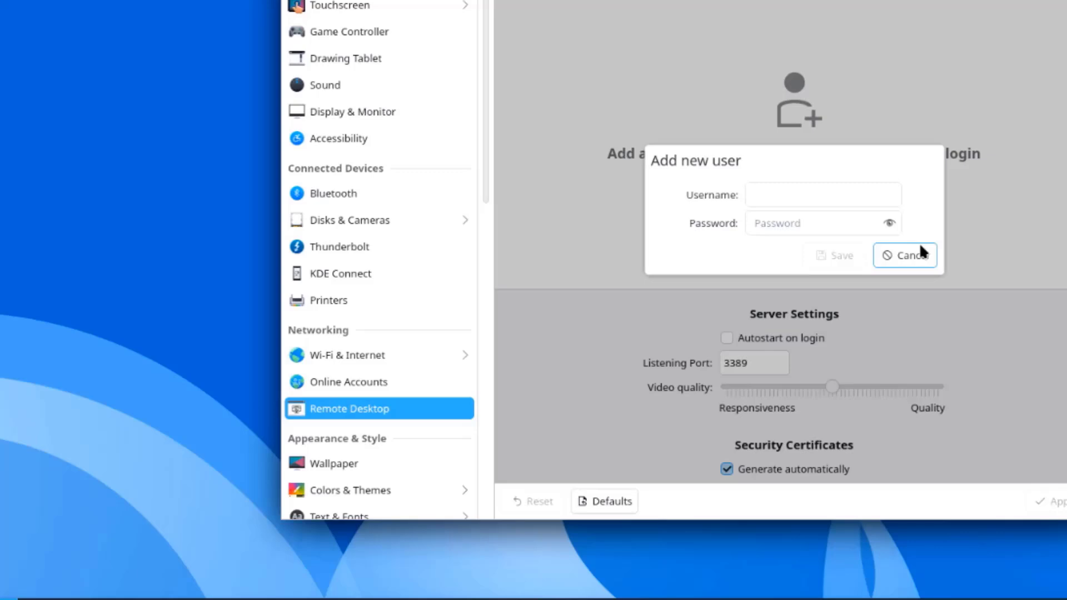
{"action": "left_click", "coordinate": [703, 354]}
{"action": "left_click", "coordinate": [51, 585]}
{"action": "left_click", "coordinate": [100, 588]}
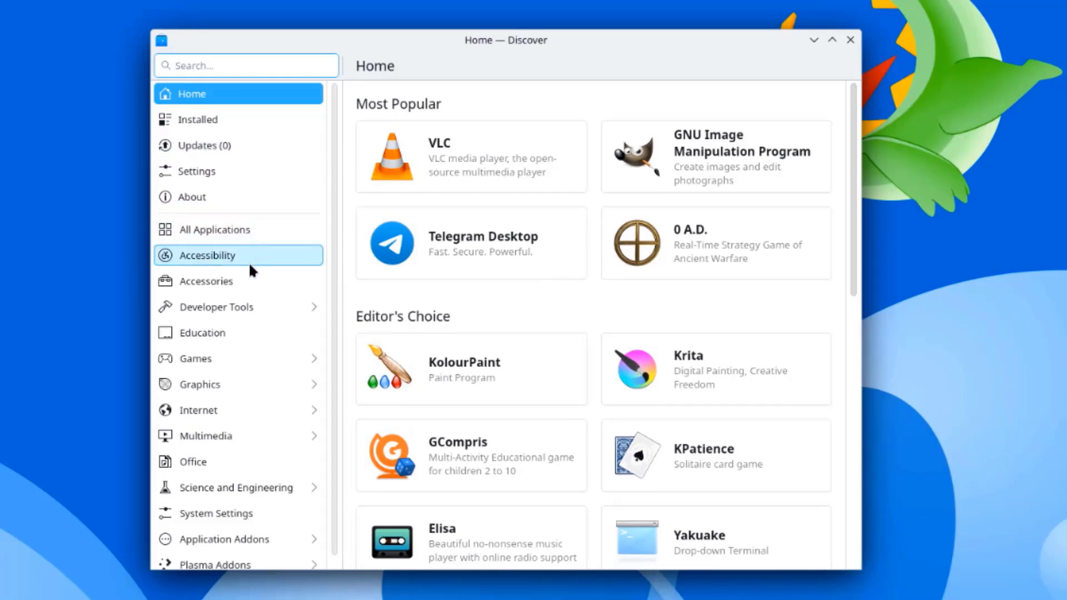
Step: Scroll the Discover Home page, then browse the 105 installed items
{"action": "scroll", "coordinate": [247, 296], "scroll_direction": "down", "scroll_amount": 1}
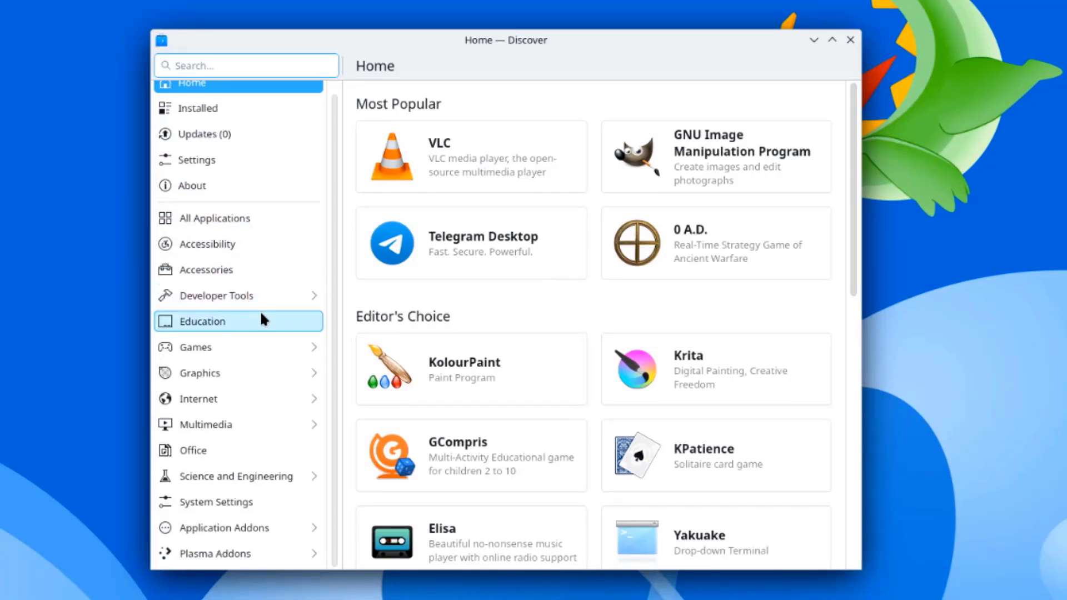
{"action": "scroll", "coordinate": [259, 310], "scroll_direction": "up", "scroll_amount": 1}
{"action": "scroll", "coordinate": [688, 232], "scroll_direction": "down", "scroll_amount": 10}
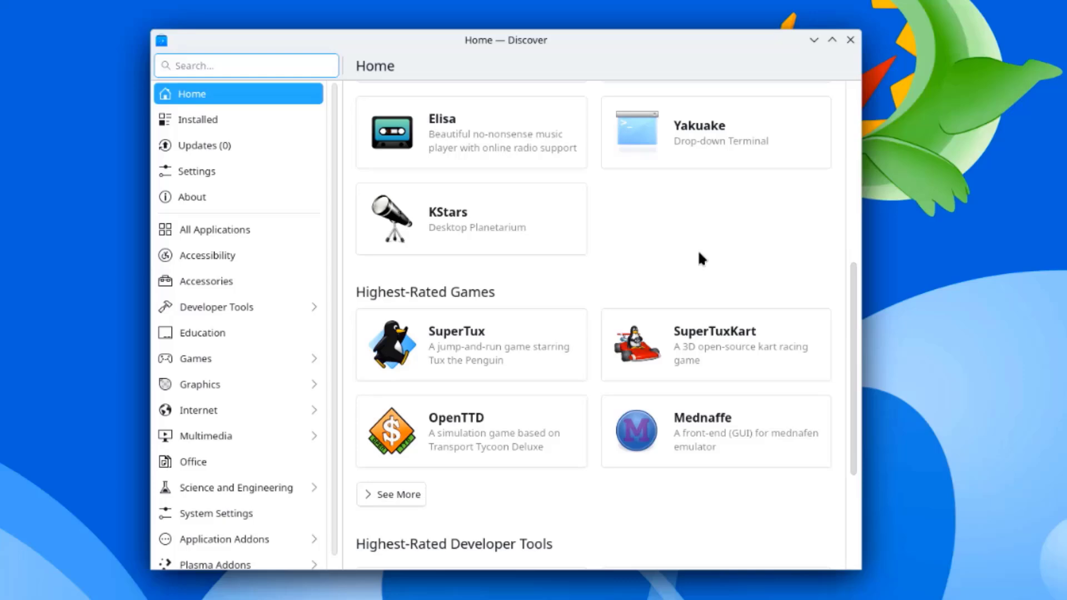
{"action": "scroll", "coordinate": [700, 253], "scroll_direction": "up", "scroll_amount": 10}
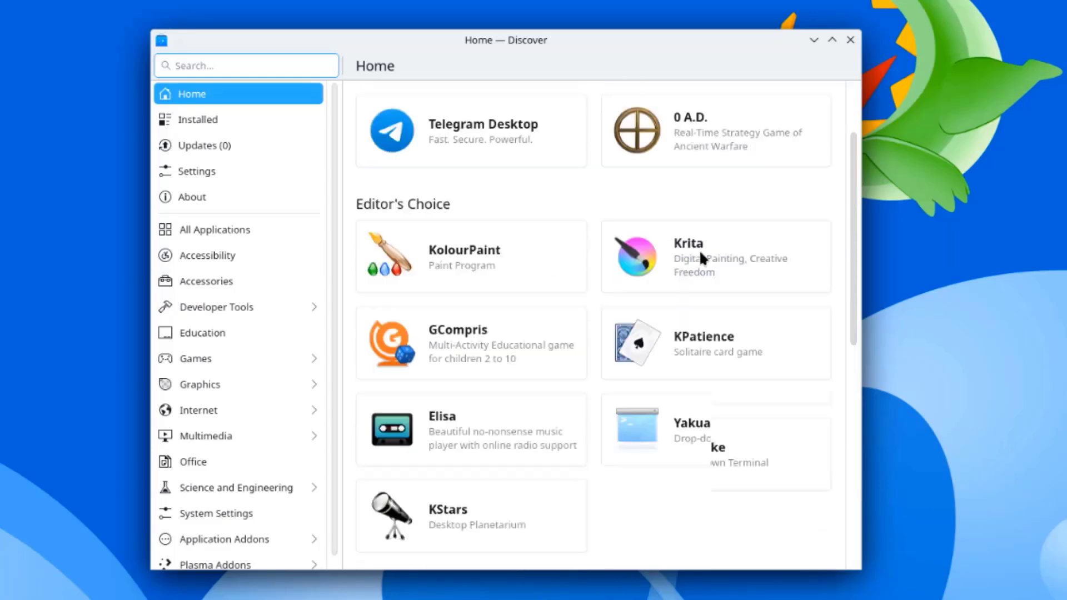
{"action": "left_click", "coordinate": [198, 119]}
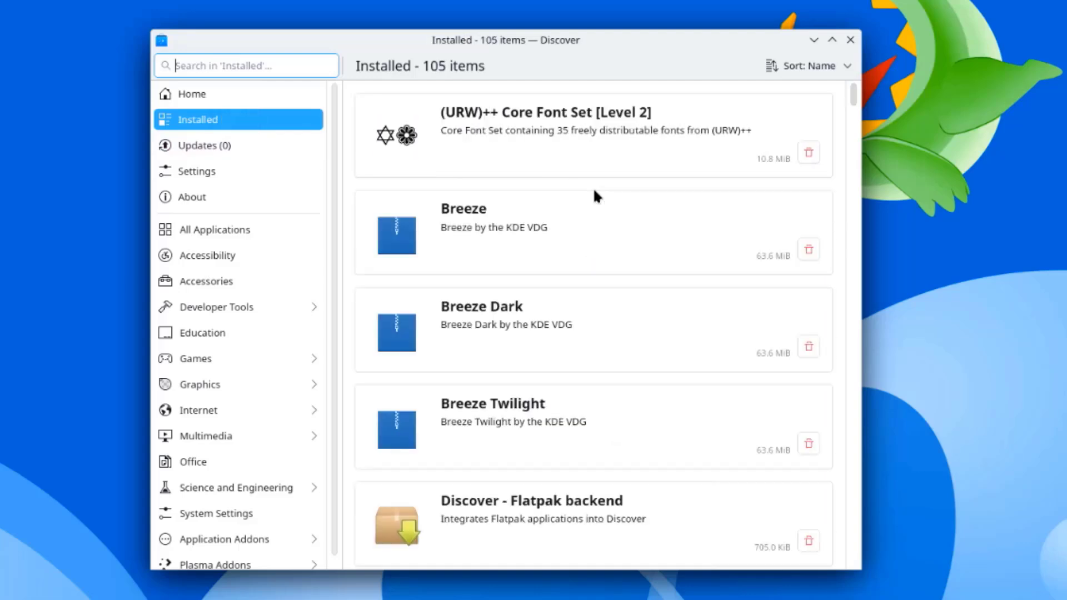
{"action": "scroll", "coordinate": [600, 268], "scroll_direction": "down", "scroll_amount": 5}
{"action": "scroll", "coordinate": [599, 269], "scroll_direction": "down", "scroll_amount": 10}
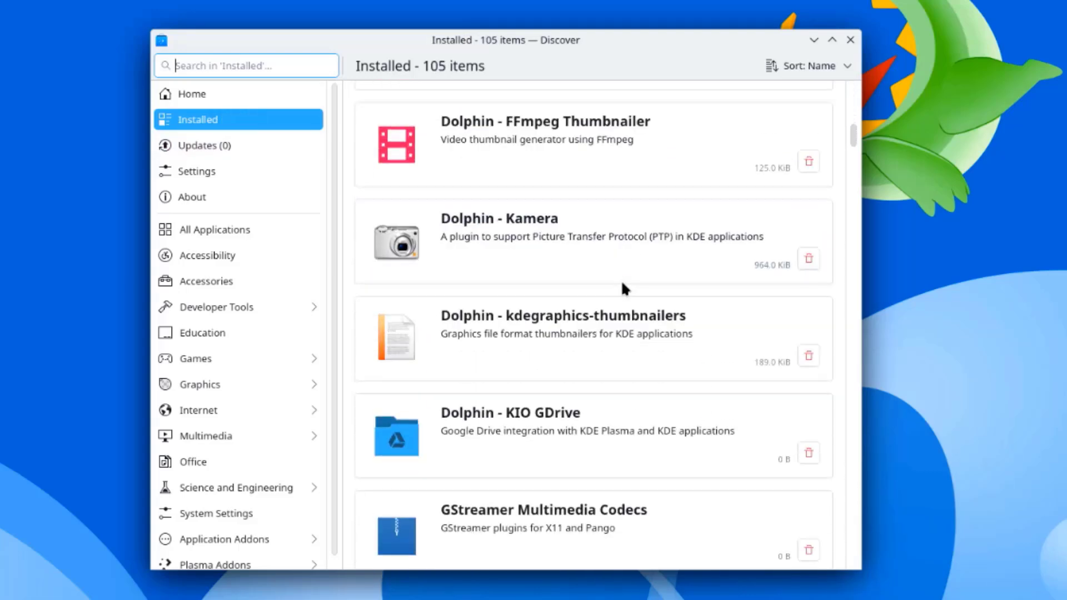
{"action": "scroll", "coordinate": [595, 283], "scroll_direction": "down", "scroll_amount": 10}
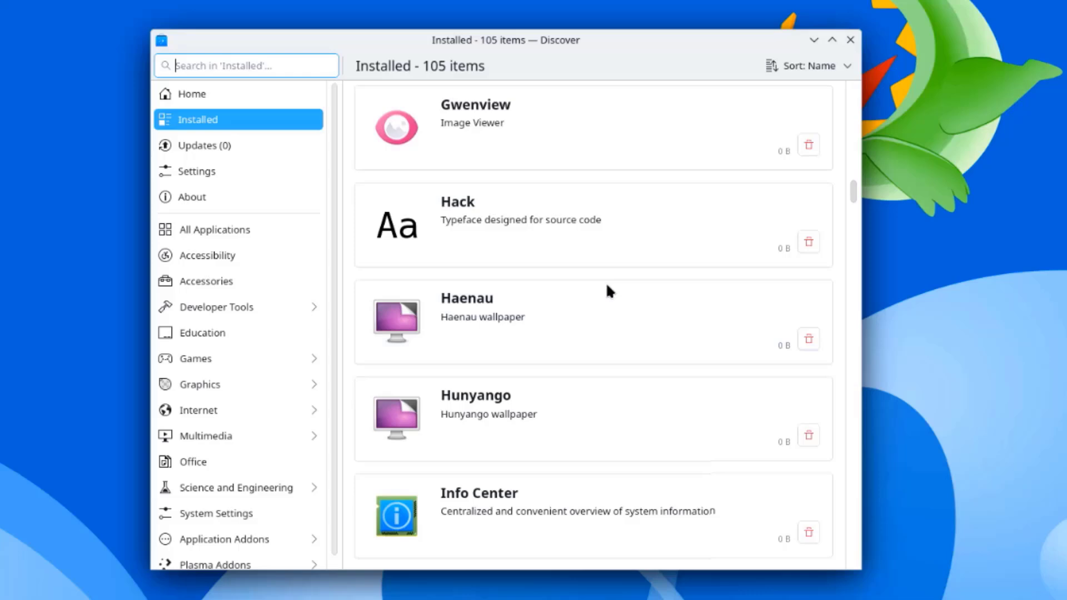
Step: Check for updates (none pending), browse the Education category, and return to Home
{"action": "key", "text": "ctrl+u"}
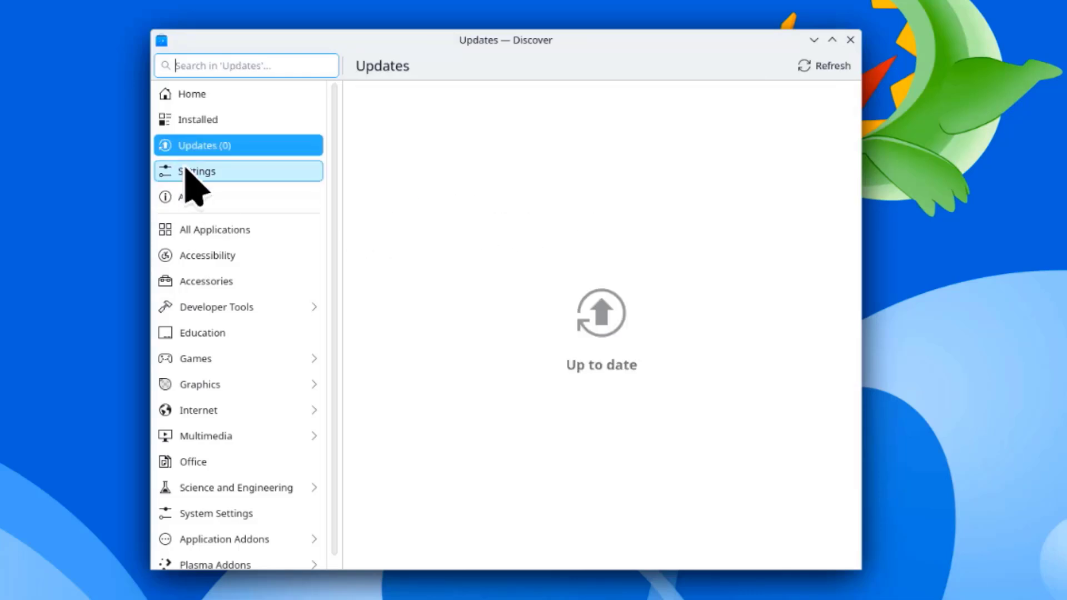
{"action": "left_click", "coordinate": [220, 333]}
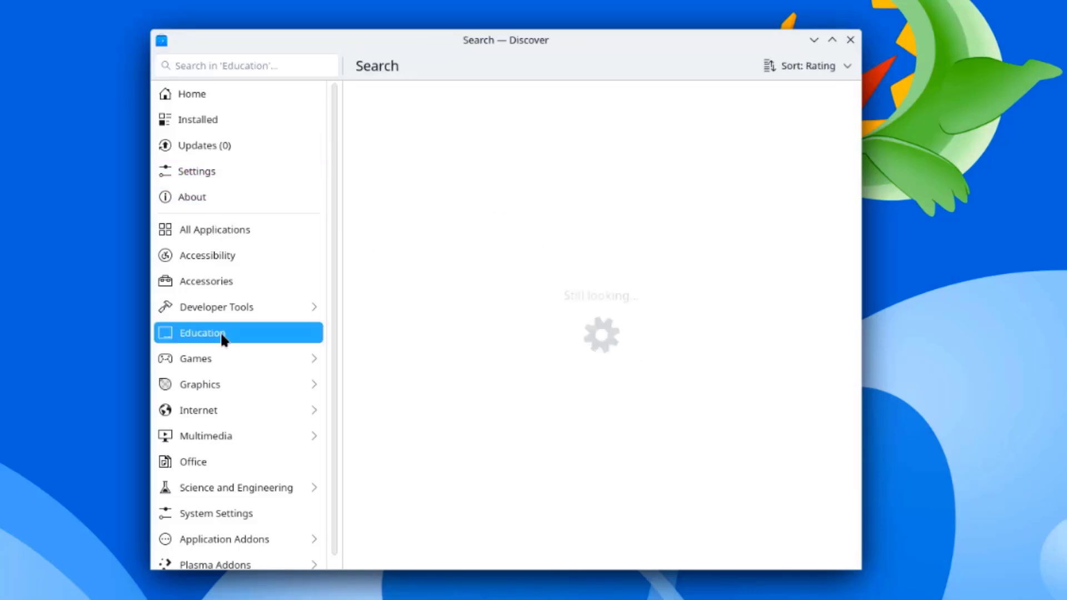
{"action": "left_click", "coordinate": [221, 361]}
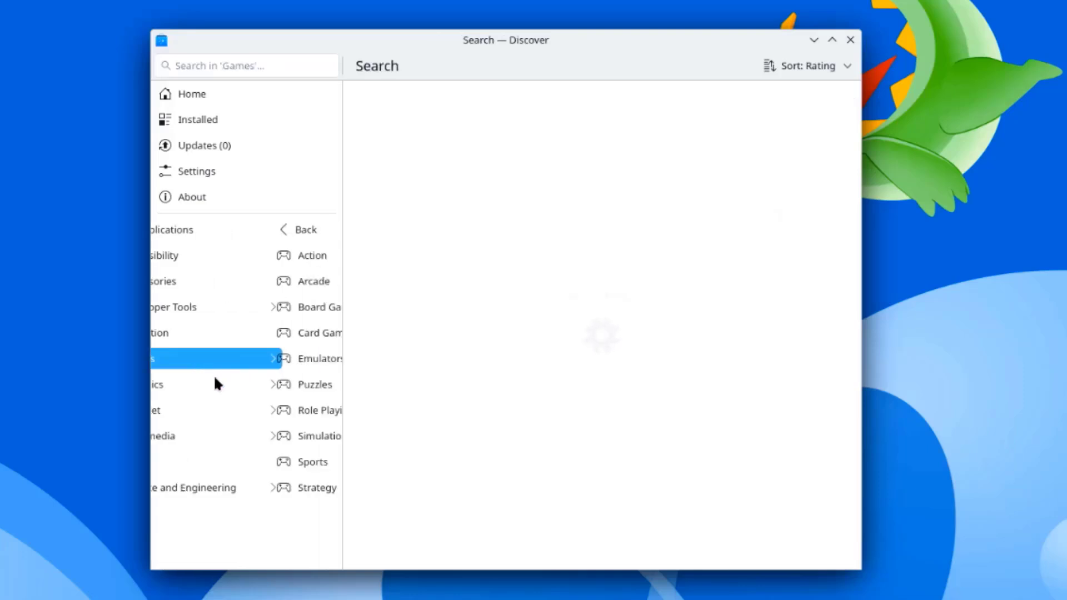
{"action": "left_click", "coordinate": [164, 95]}
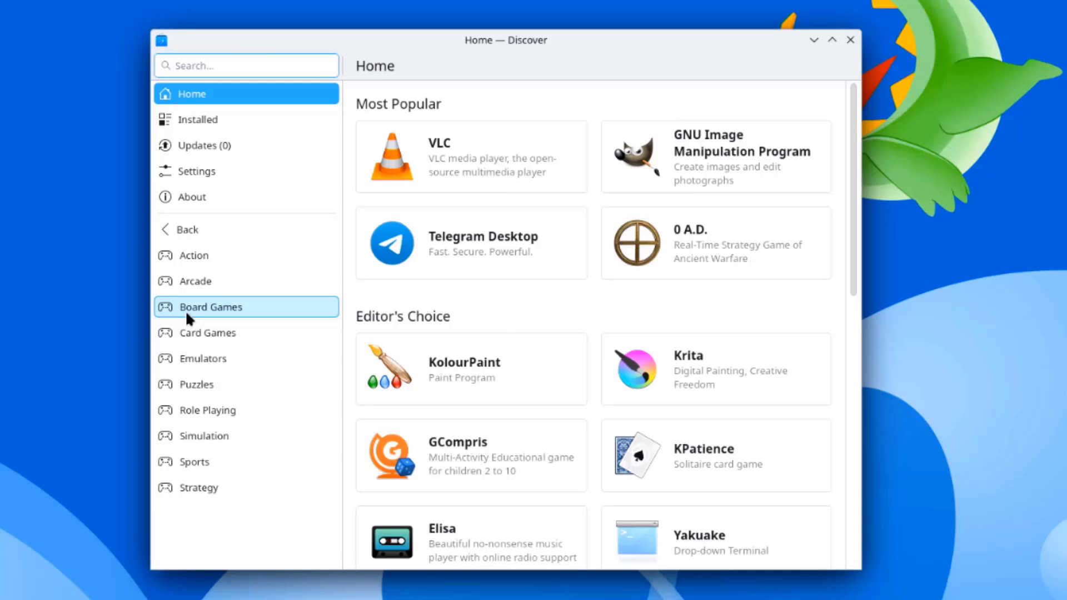
Step: Search for 'chrome', install Google Chrome as a Flatpak, and launch it
{"action": "scroll", "coordinate": [197, 189], "scroll_direction": "down", "scroll_amount": 5}
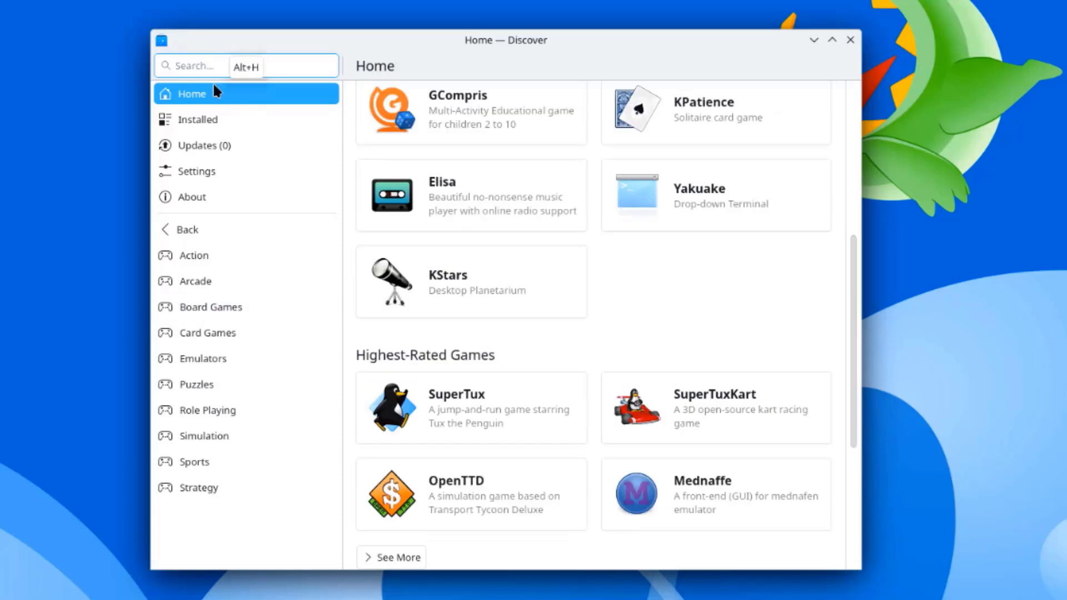
{"action": "type", "text": "chrome"}
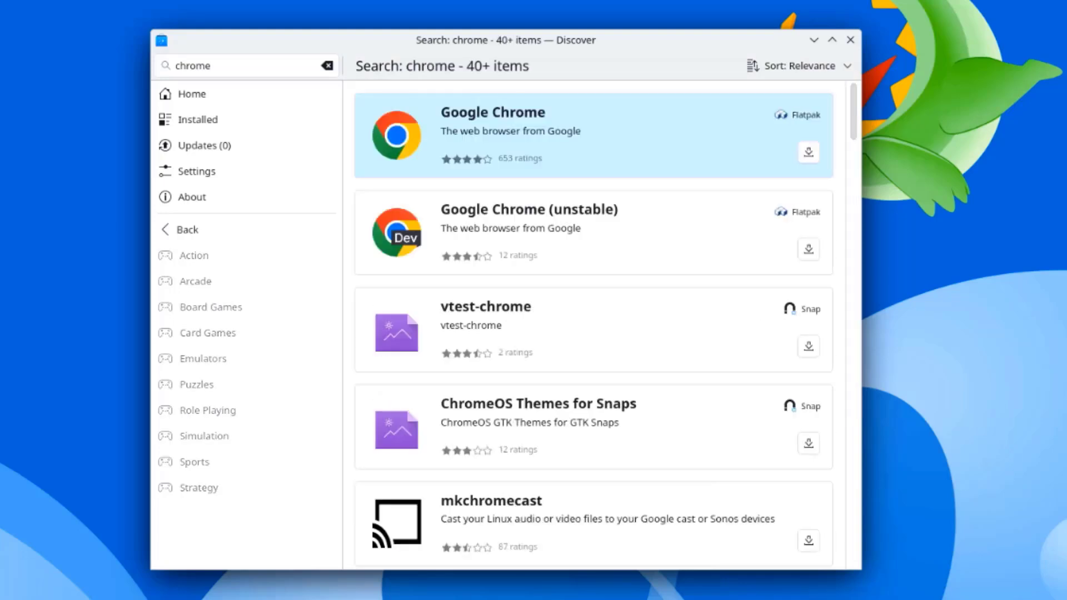
{"action": "left_click", "coordinate": [809, 152]}
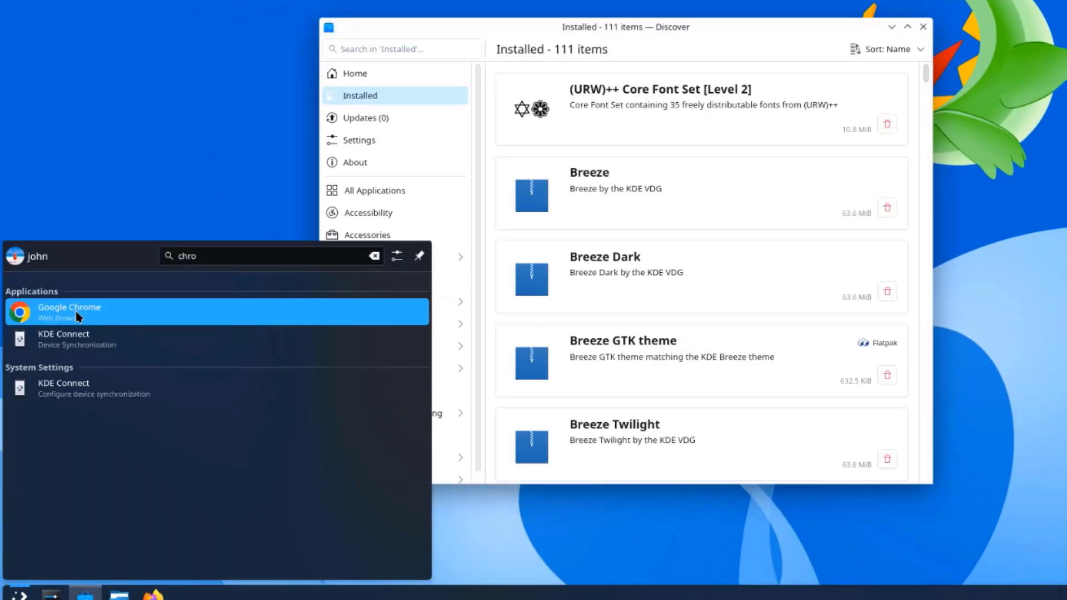
{"action": "left_click_drag", "start_coordinate": [84, 315], "coordinate": [720, 223]}
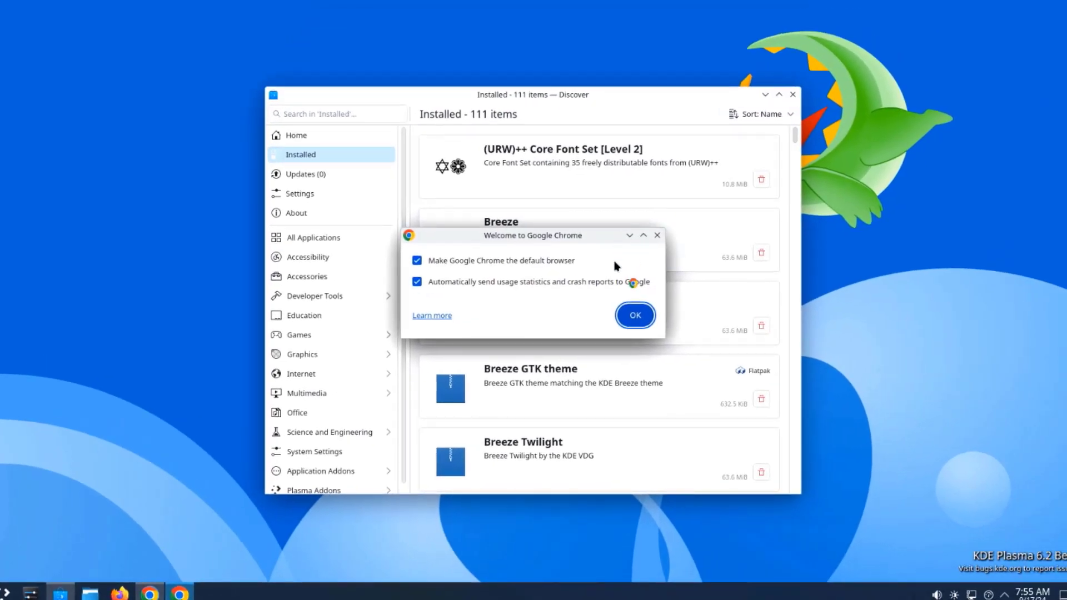
Step: Accept Chrome's welcome options and continue without signing in
{"action": "left_click", "coordinate": [632, 313]}
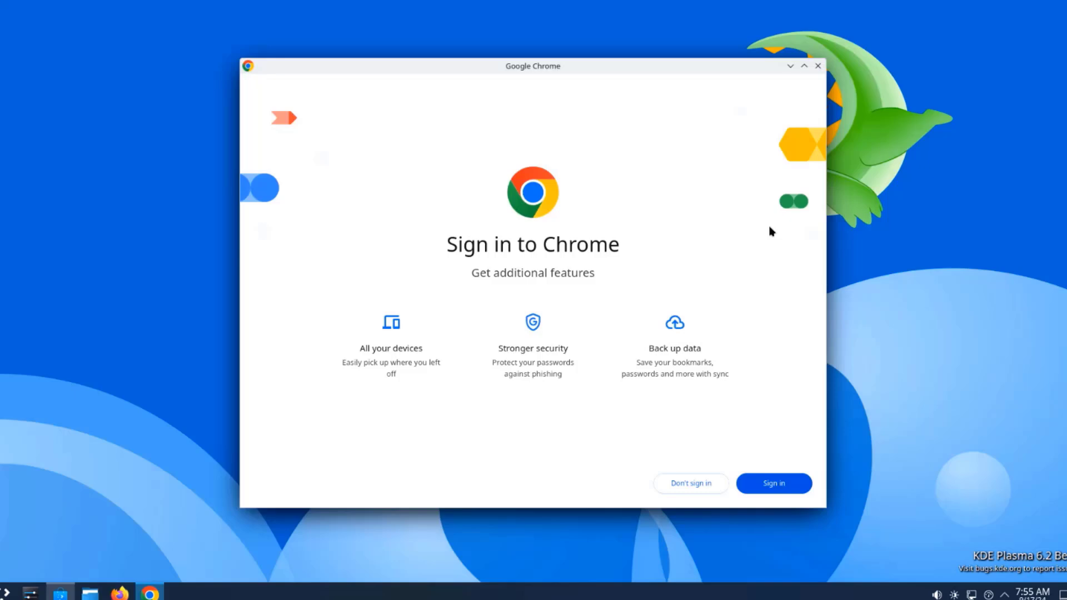
{"action": "left_click", "coordinate": [704, 483]}
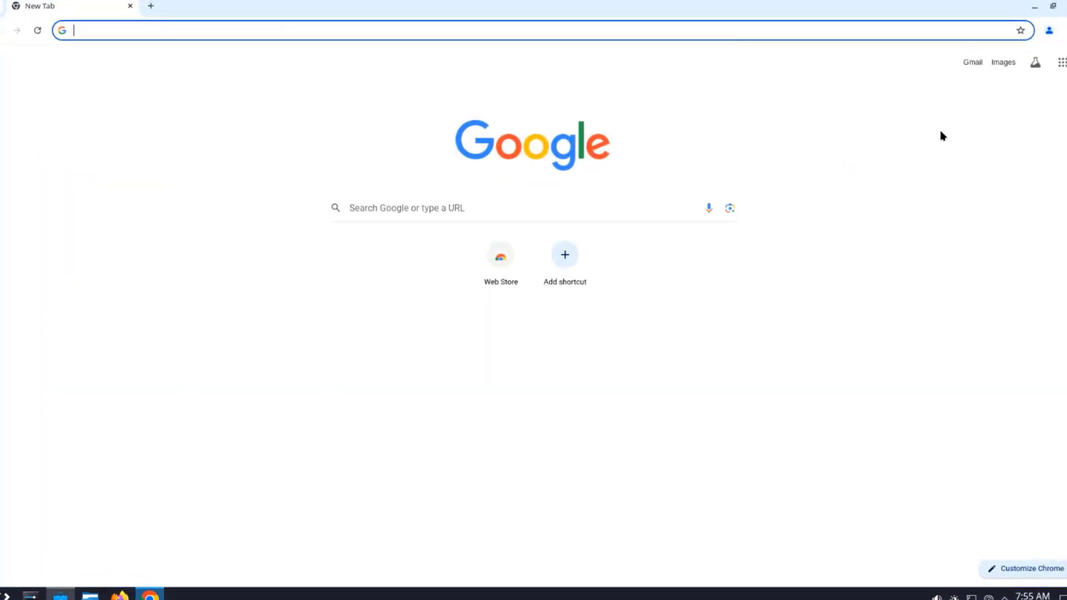
Step: Close Chrome, open Dolphin's Home folder, and try a split view before closing the second pane
{"action": "key", "text": "alt+F4"}
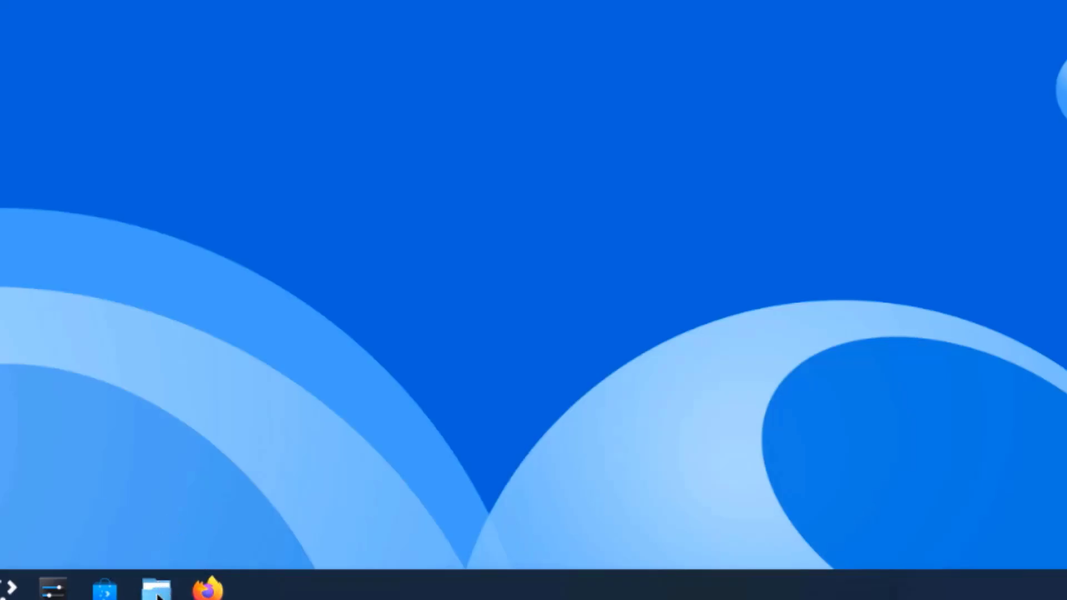
{"action": "left_click", "coordinate": [157, 589]}
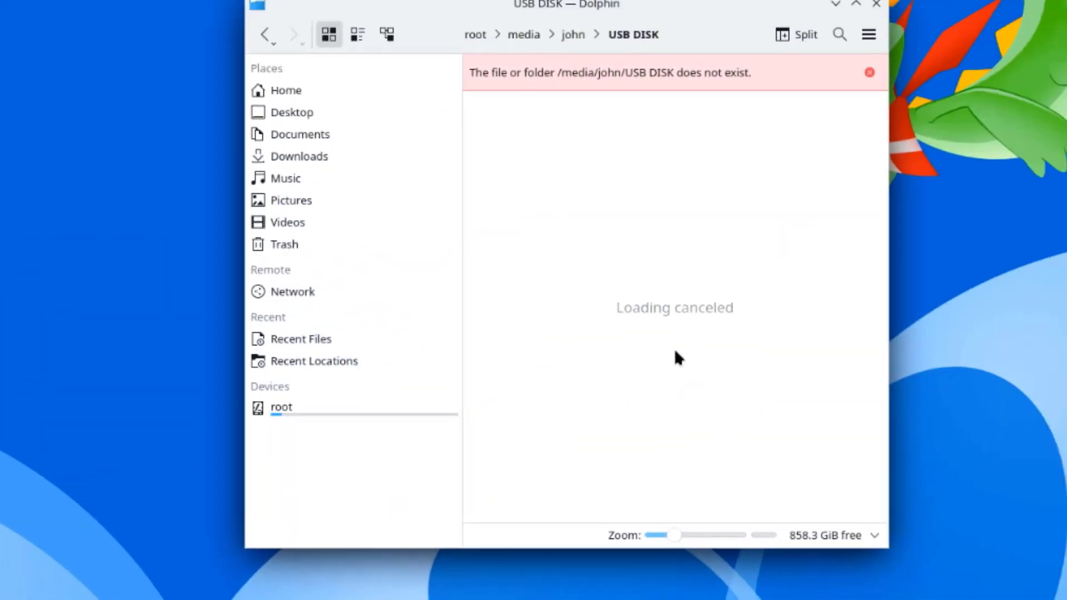
{"action": "left_click", "coordinate": [249, 119]}
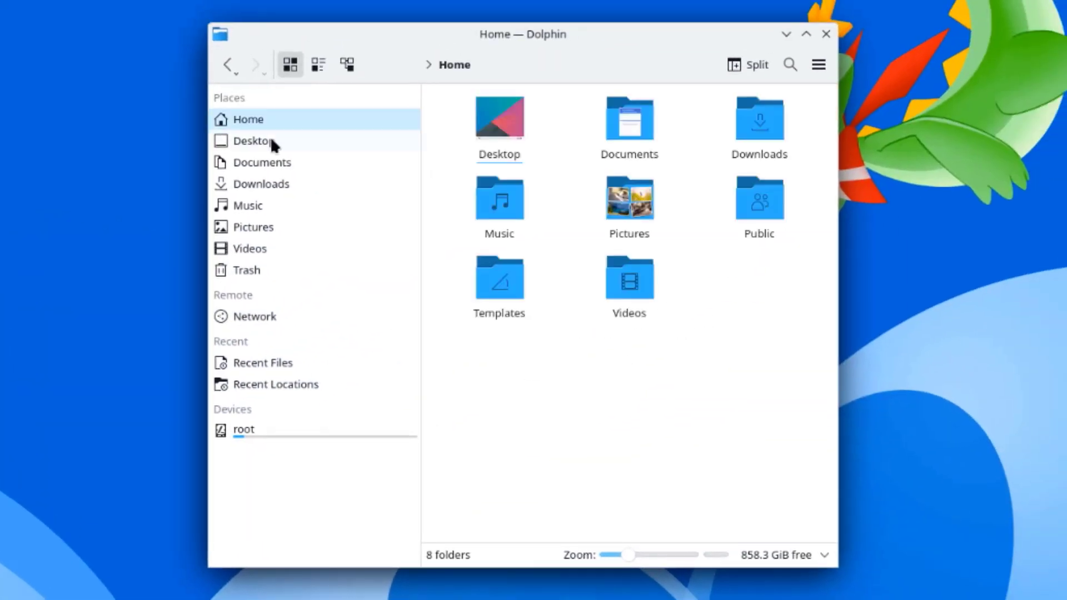
{"action": "left_click", "coordinate": [750, 64]}
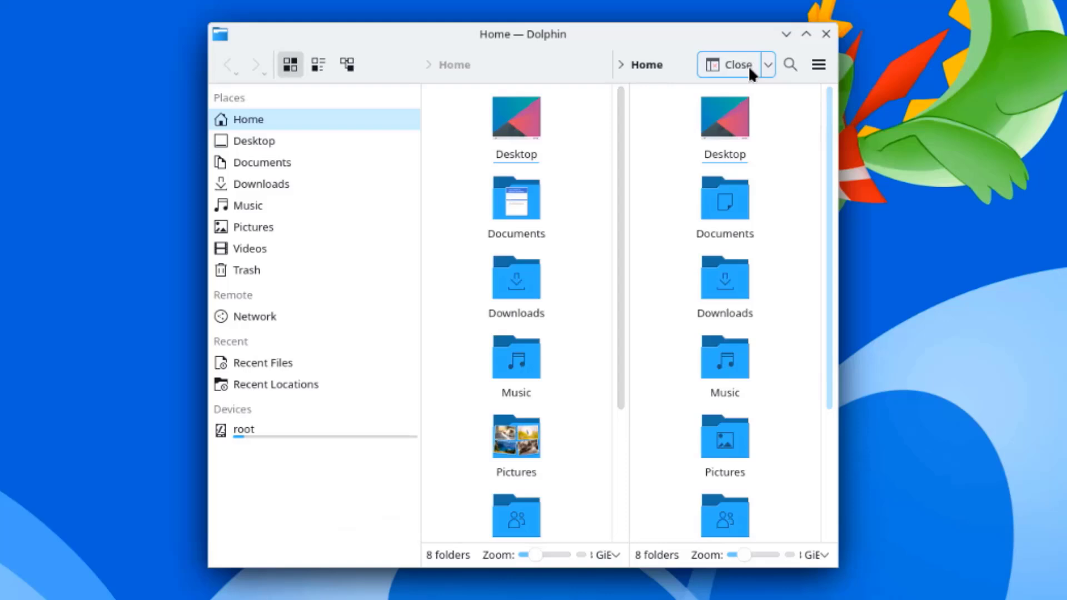
{"action": "scroll", "coordinate": [690, 340], "scroll_direction": "down", "scroll_amount": 3}
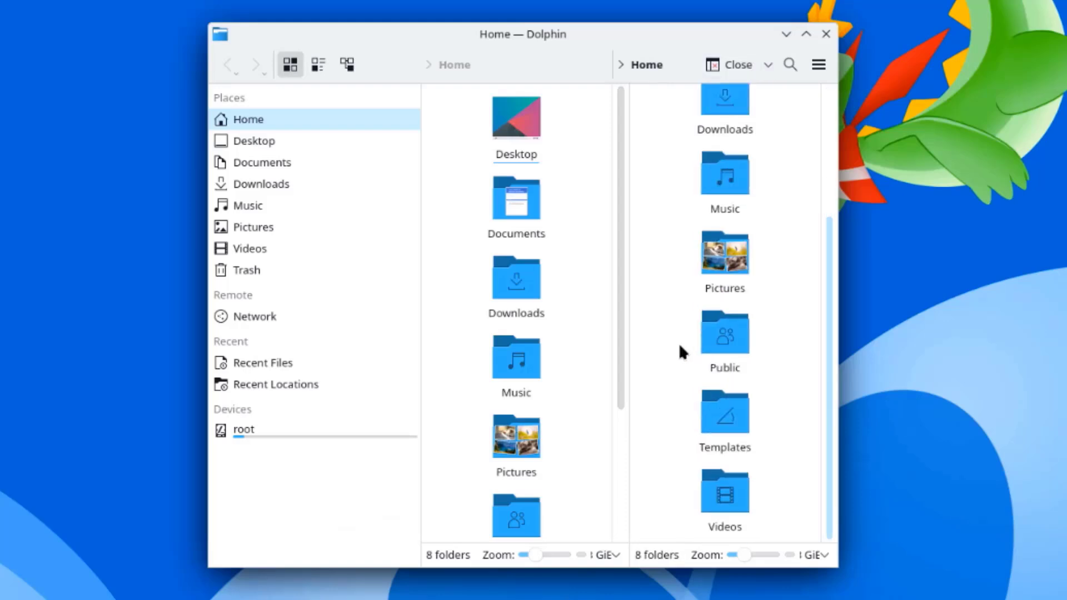
{"action": "scroll", "coordinate": [679, 342], "scroll_direction": "up", "scroll_amount": 3}
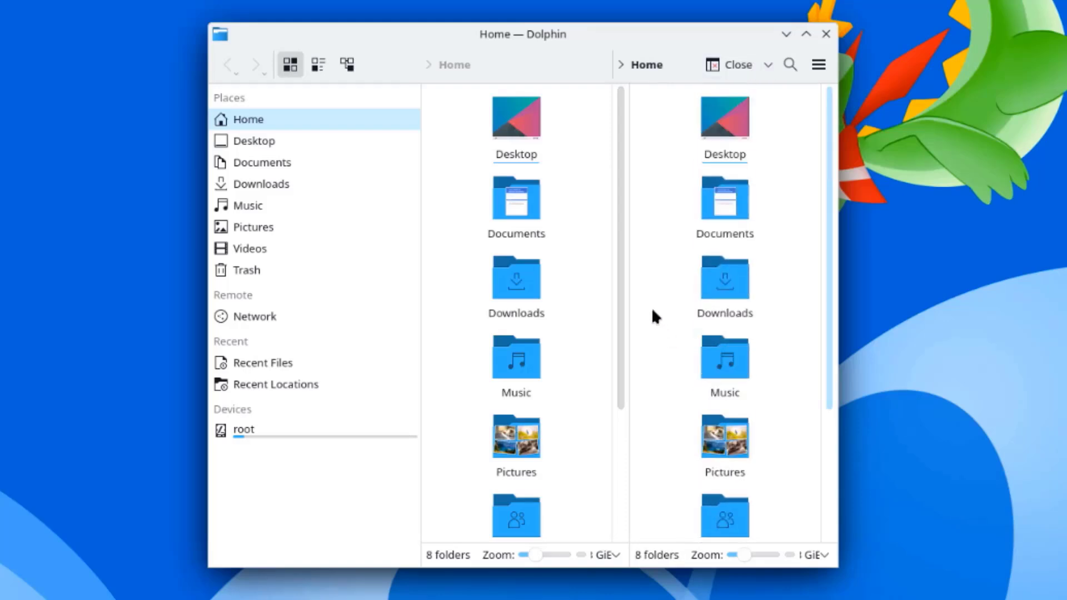
{"action": "left_click", "coordinate": [738, 69]}
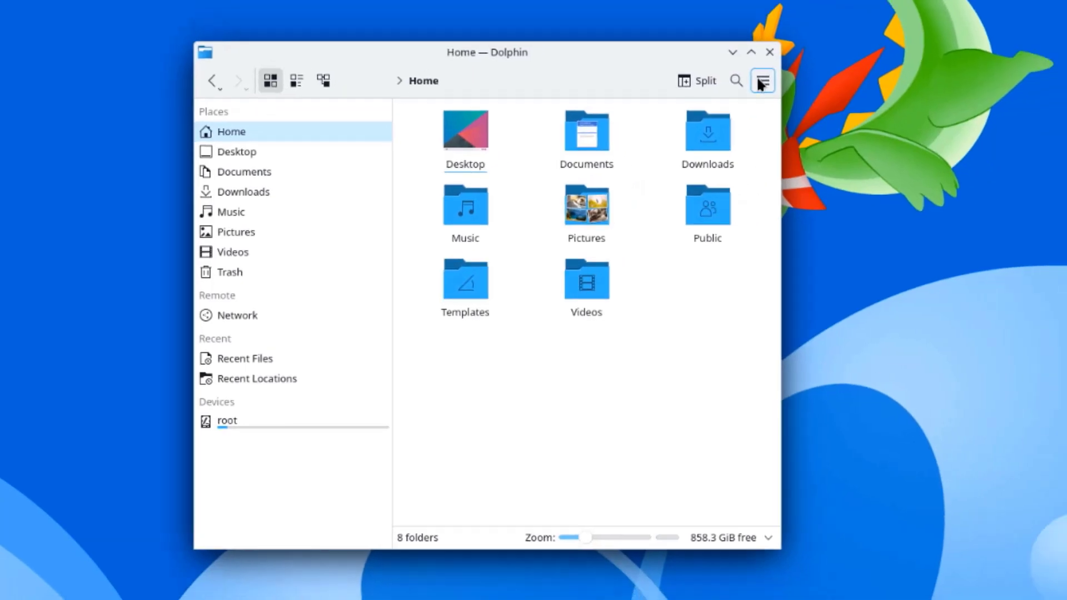
Step: Go to the Pictures folder and open bird1.jpg in Gwenview
{"action": "left_click", "coordinate": [818, 65]}
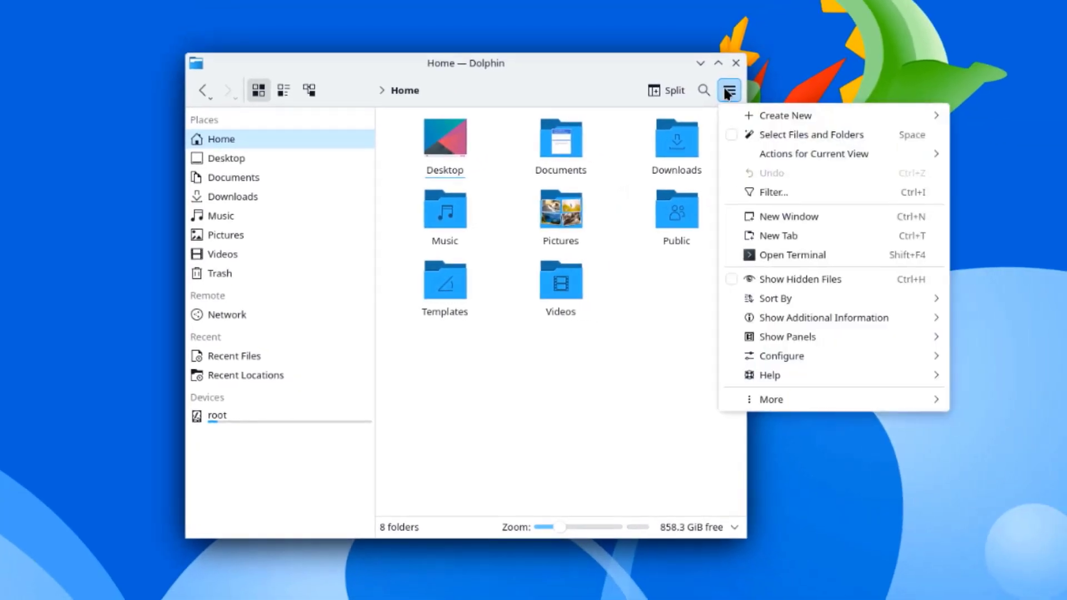
{"action": "left_click", "coordinate": [231, 179]}
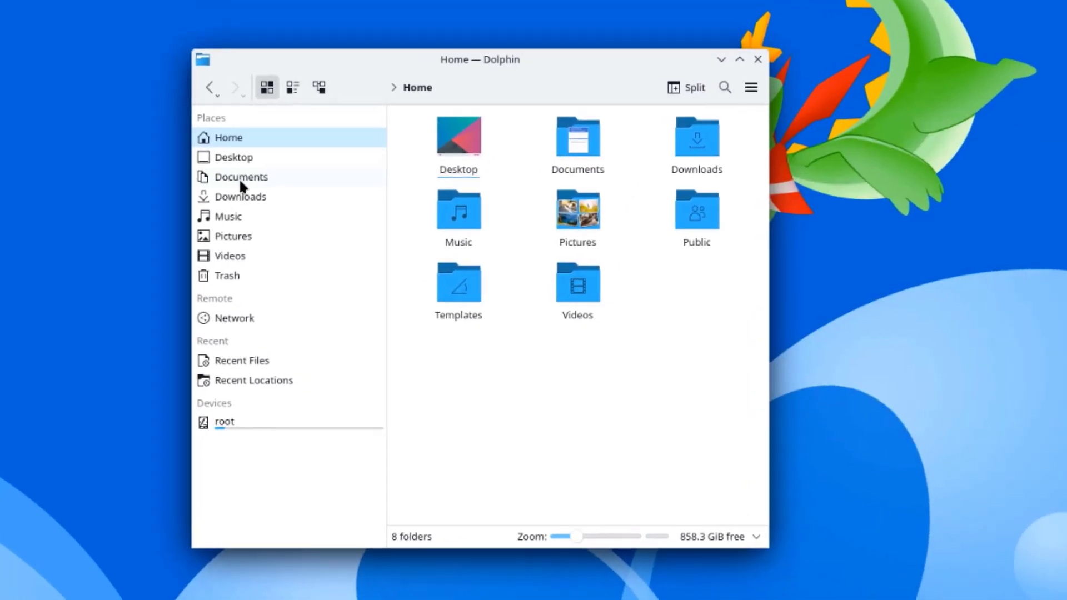
{"action": "left_click", "coordinate": [230, 236]}
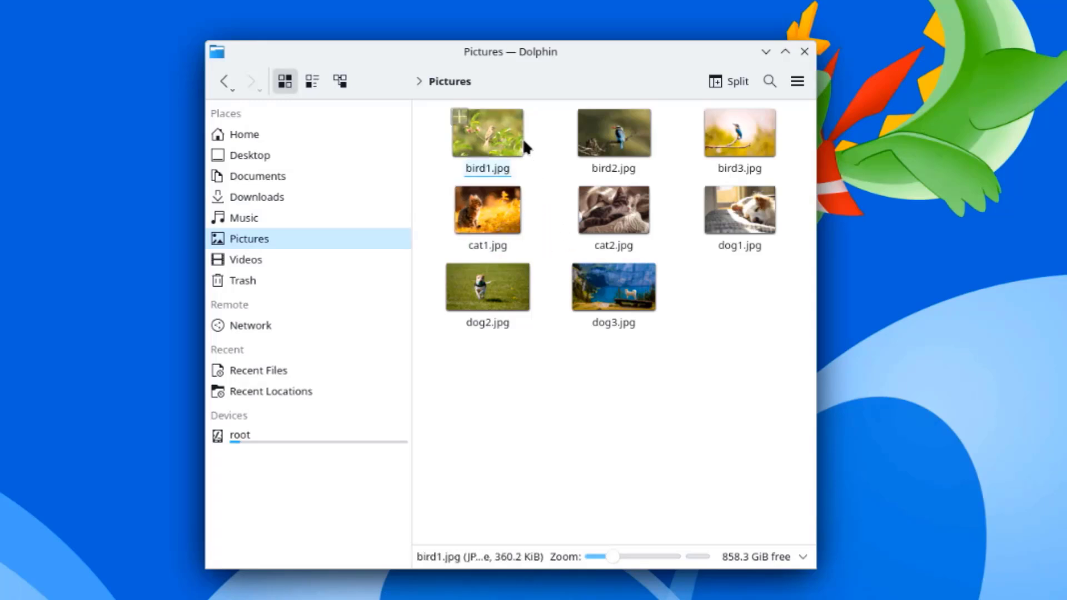
{"action": "left_click", "coordinate": [496, 131]}
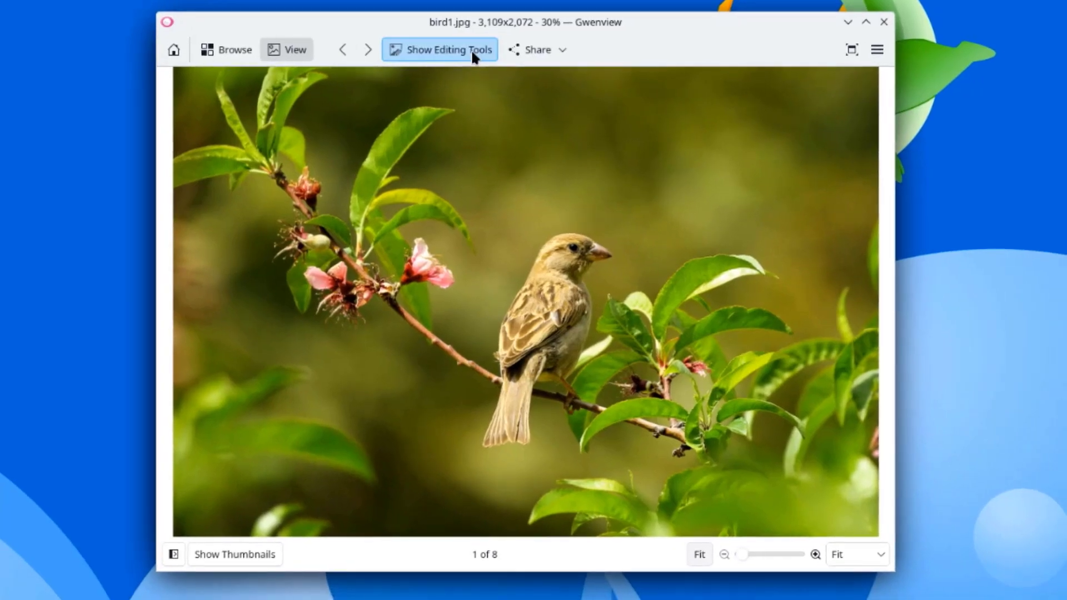
Step: With Gwenview's editing tools, rotate bird1.jpg left and right, mirror it, and flip it vertically
{"action": "left_click", "coordinate": [584, 142]}
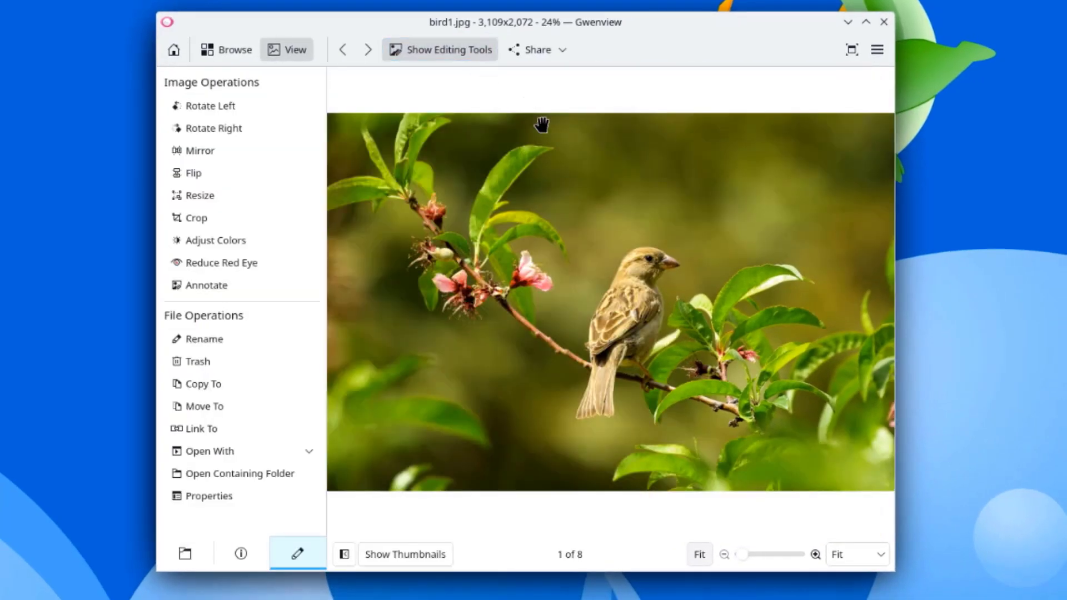
{"action": "left_click", "coordinate": [200, 105]}
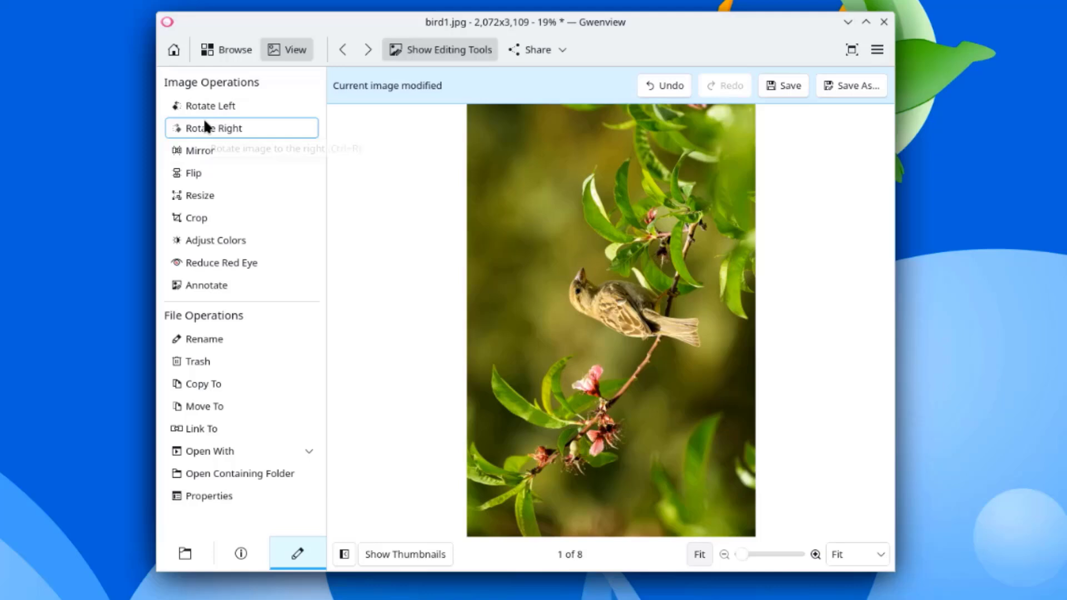
{"action": "left_click", "coordinate": [203, 124]}
{"action": "left_click", "coordinate": [202, 119]}
{"action": "left_click", "coordinate": [203, 119]}
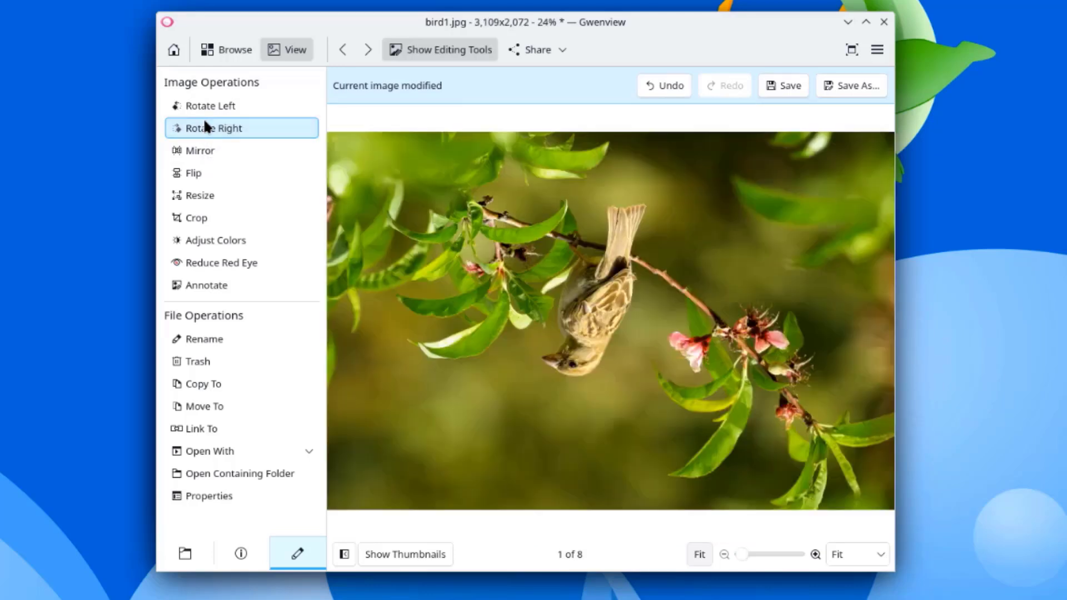
{"action": "left_click", "coordinate": [201, 146]}
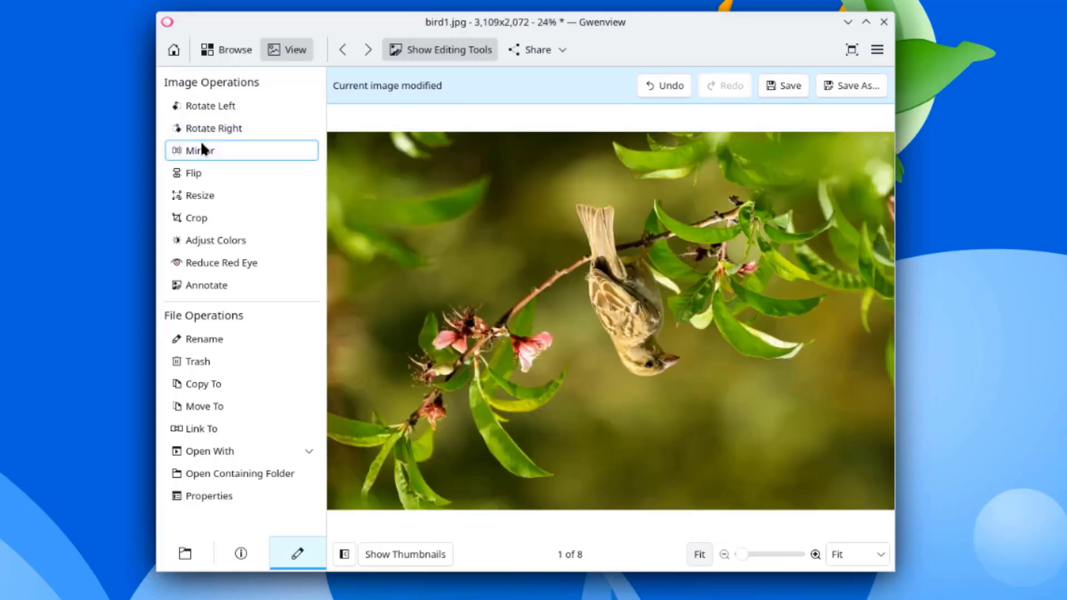
{"action": "left_click", "coordinate": [207, 169]}
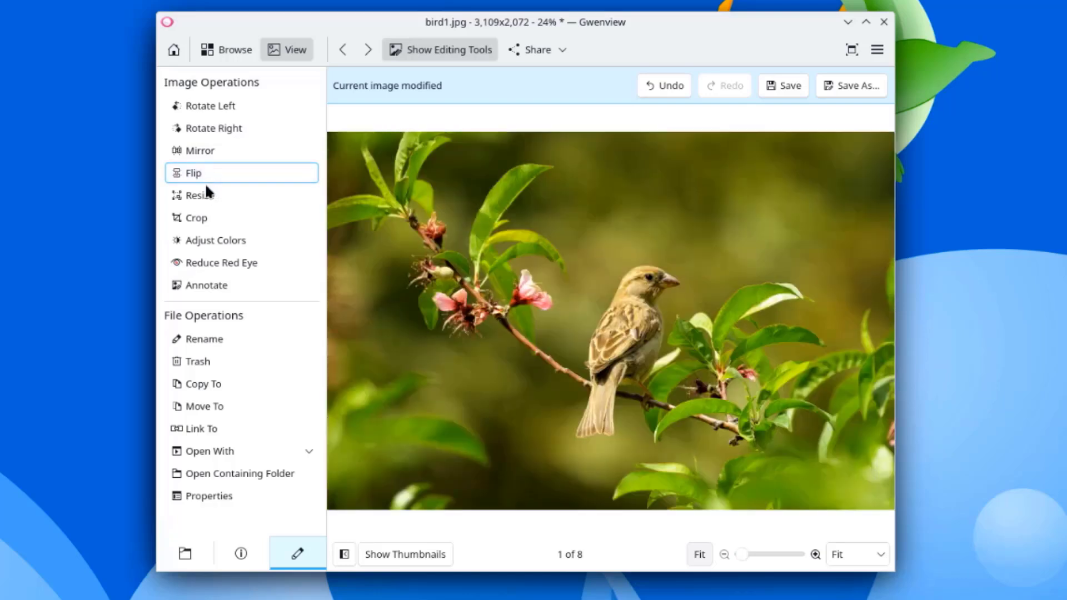
Step: Try Resize, Adjust Colors, Red Eye and Annotate, undo the last flip, and show folder thumbnails
{"action": "left_click", "coordinate": [202, 197]}
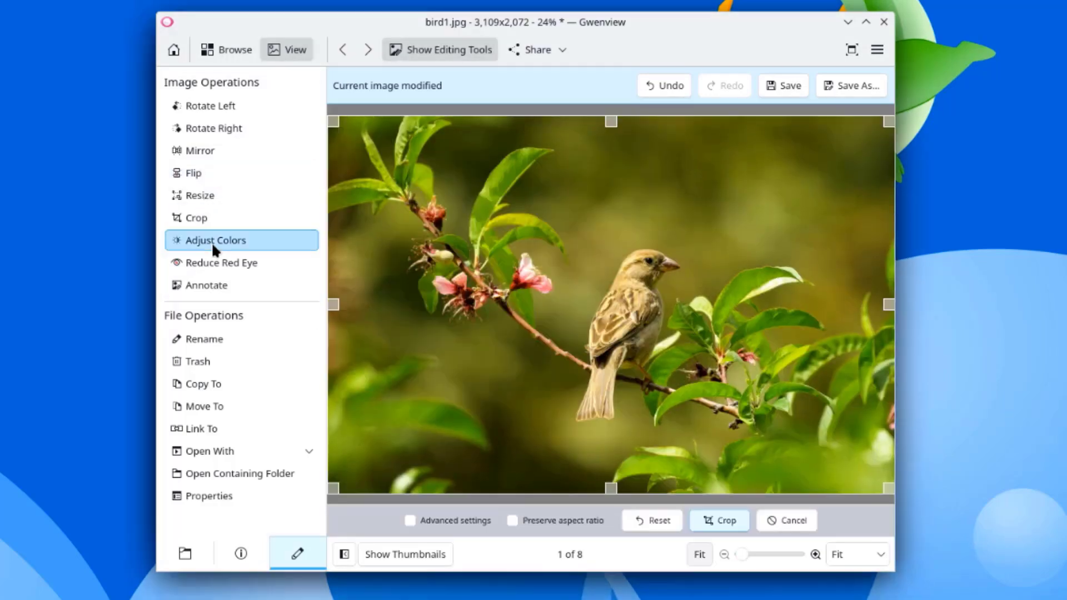
{"action": "left_click", "coordinate": [212, 242]}
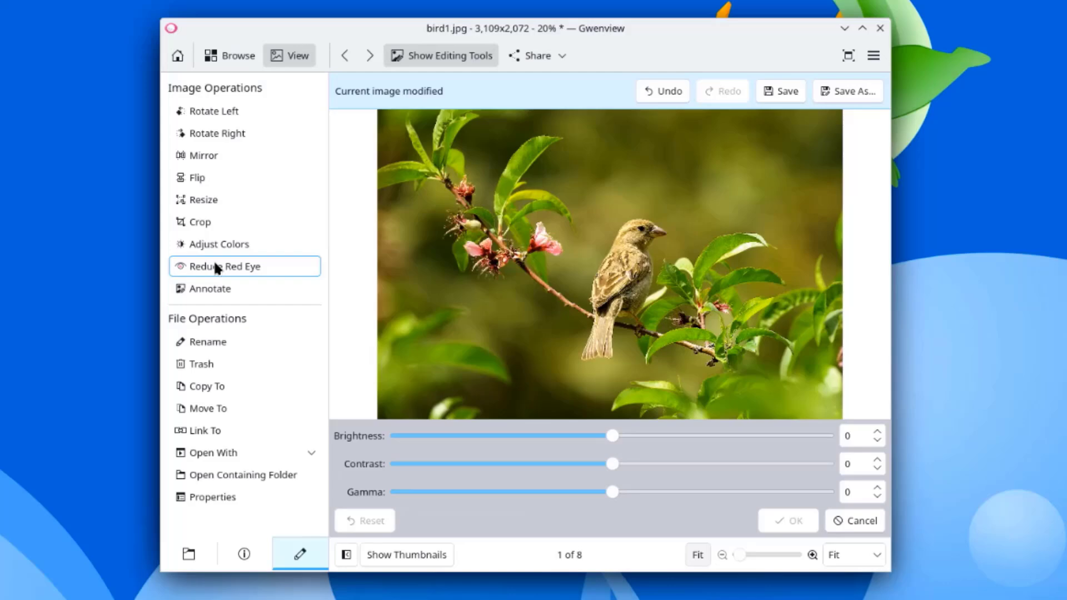
{"action": "left_click", "coordinate": [220, 272]}
{"action": "left_click", "coordinate": [215, 288]}
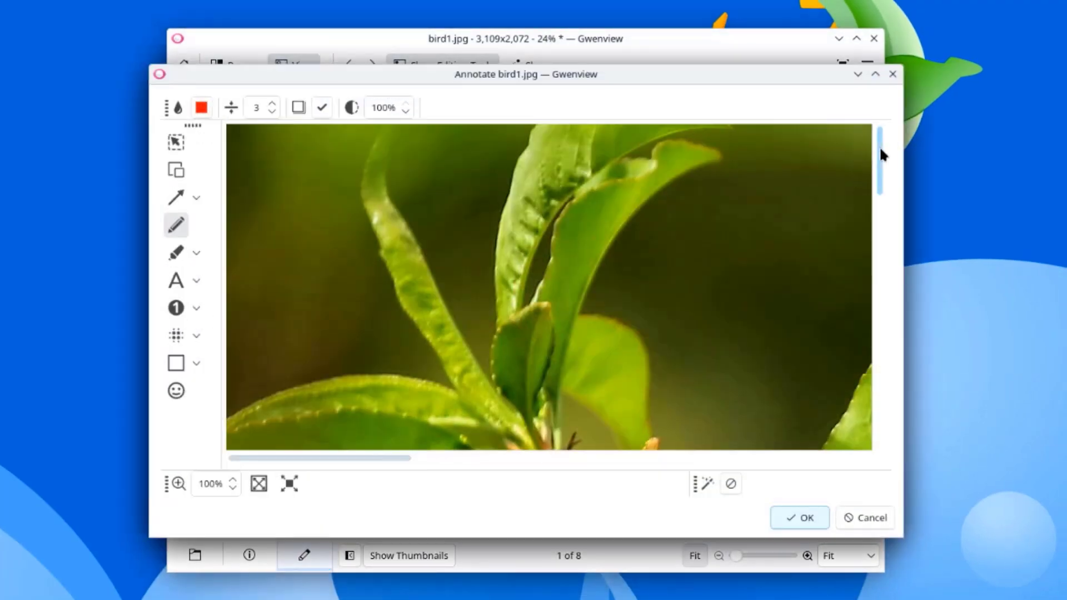
{"action": "left_click_drag", "start_coordinate": [880, 146], "coordinate": [883, 378]}
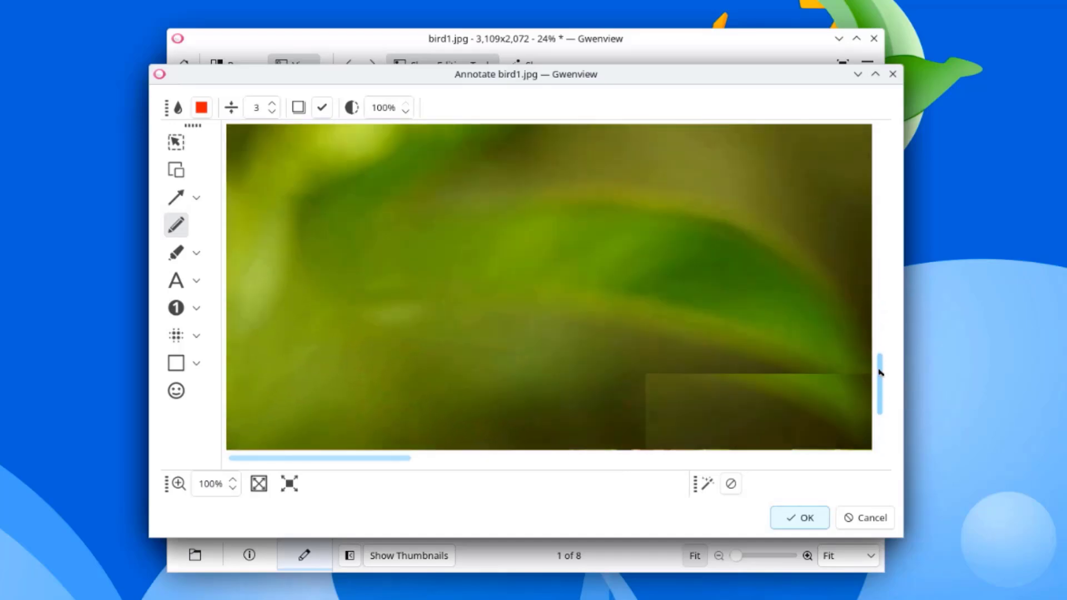
{"action": "key", "text": "Escape"}
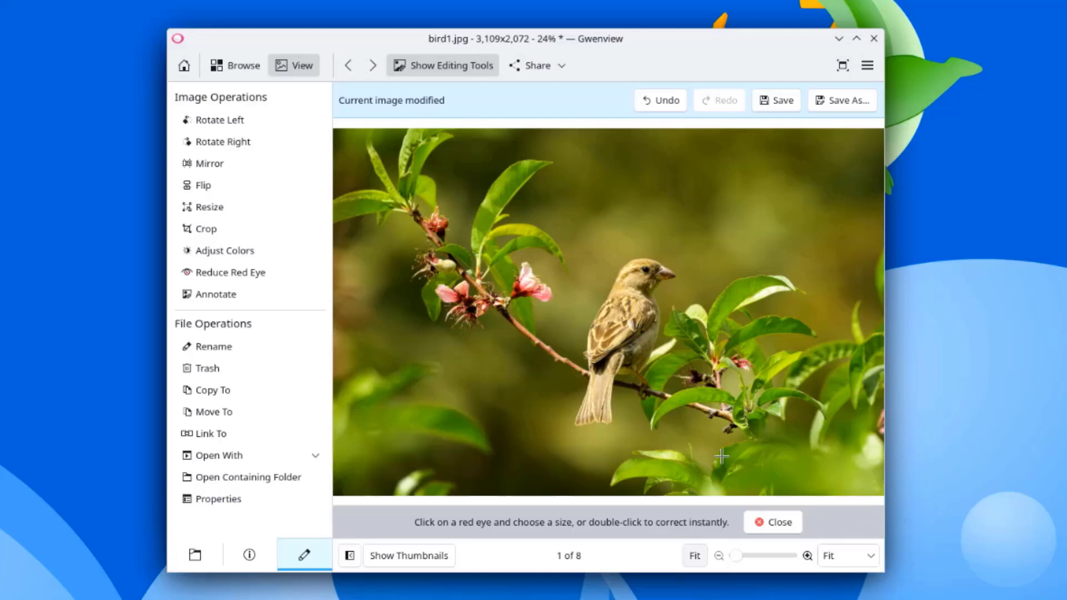
{"action": "left_click", "coordinate": [777, 517]}
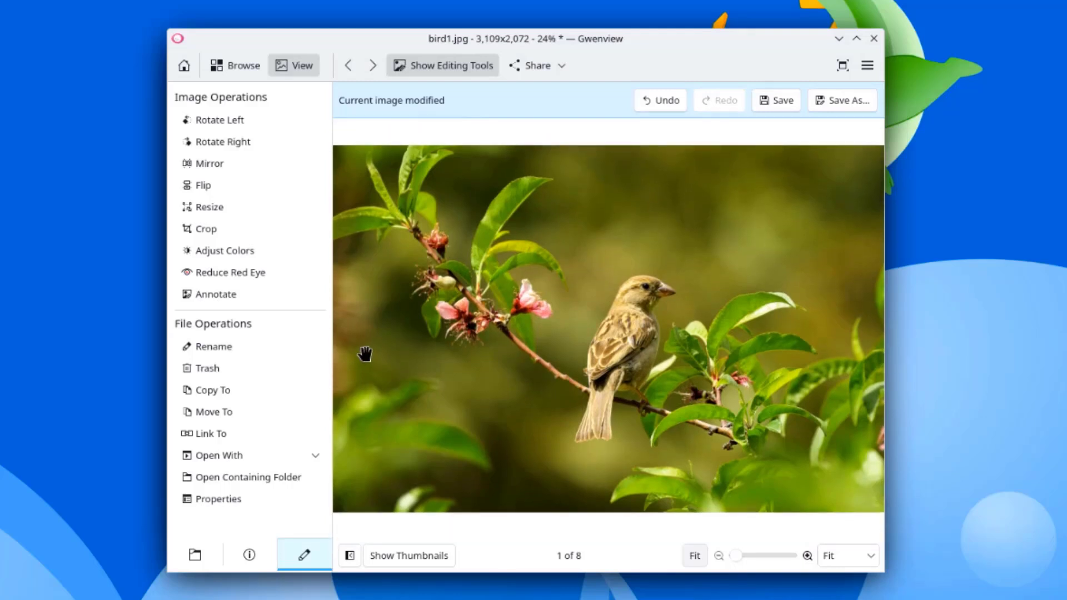
{"action": "key", "text": "ctrl+z"}
{"action": "left_click", "coordinate": [425, 551]}
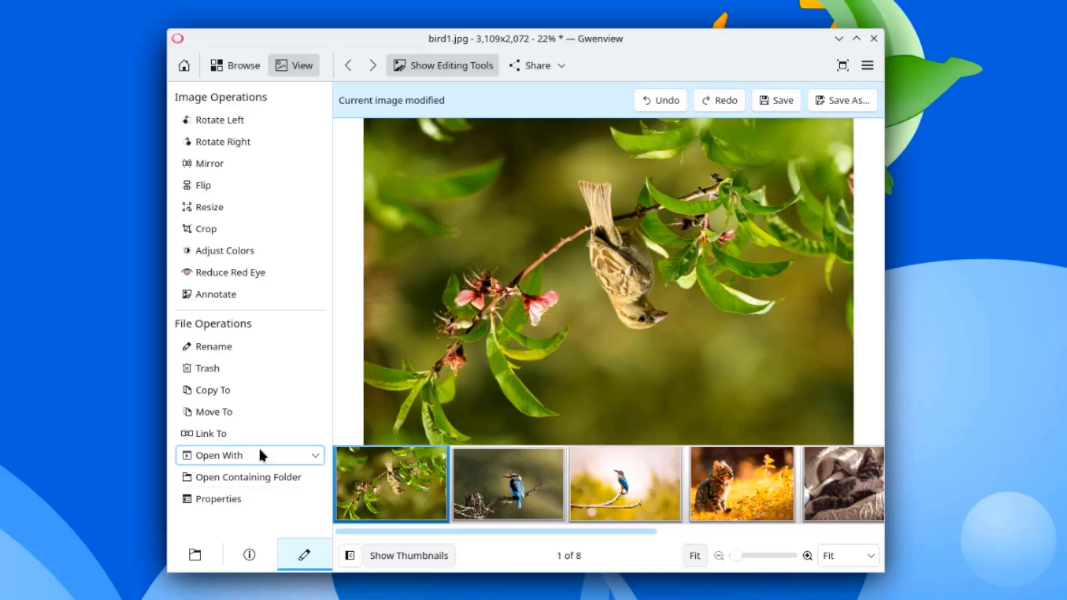
Step: Review bird1.jpg's Permissions, Checksums and Details properties, close them, and open Gwenview's main menu
{"action": "left_click", "coordinate": [249, 497]}
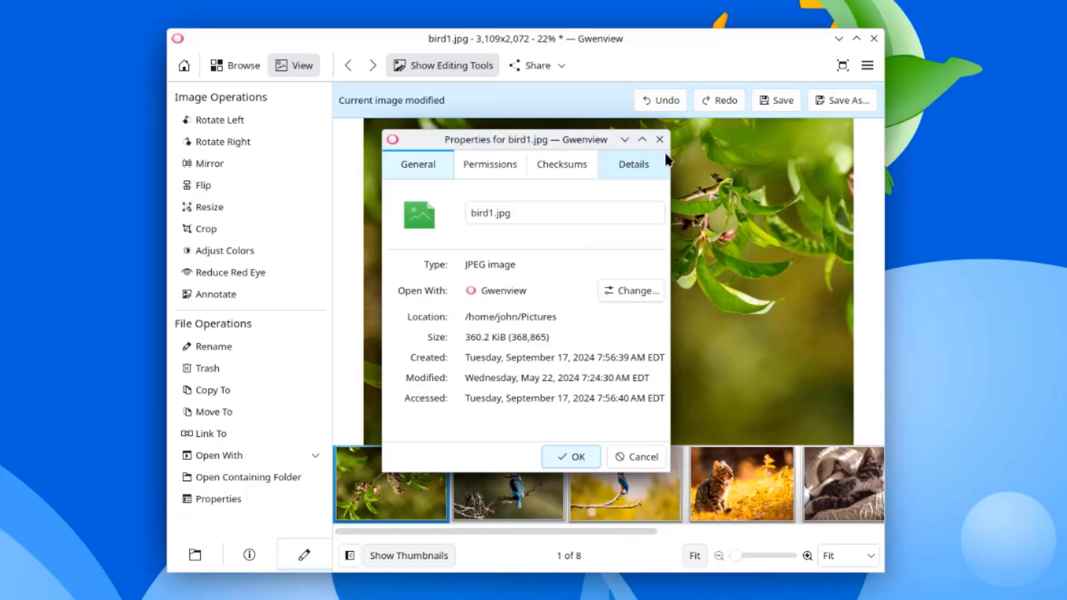
{"action": "left_click", "coordinate": [513, 163]}
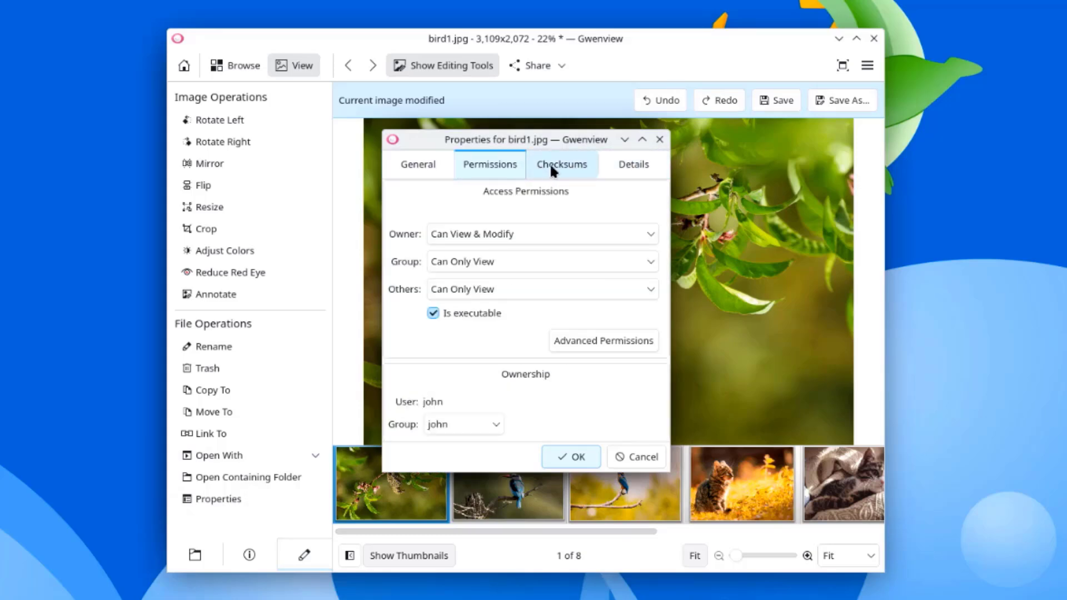
{"action": "left_click", "coordinate": [550, 162]}
{"action": "left_click", "coordinate": [618, 165]}
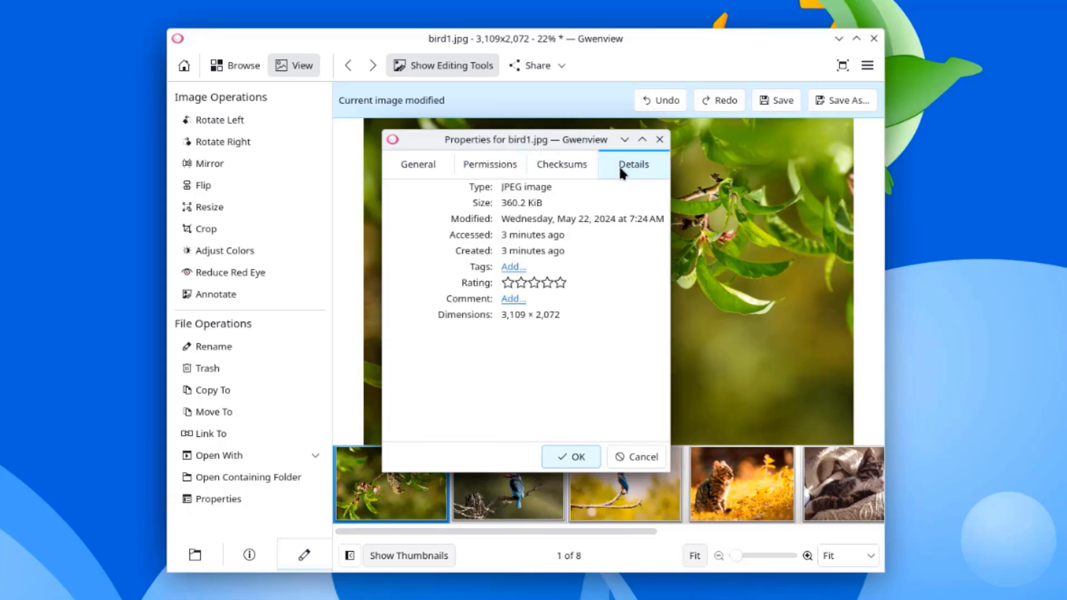
{"action": "left_click", "coordinate": [654, 140]}
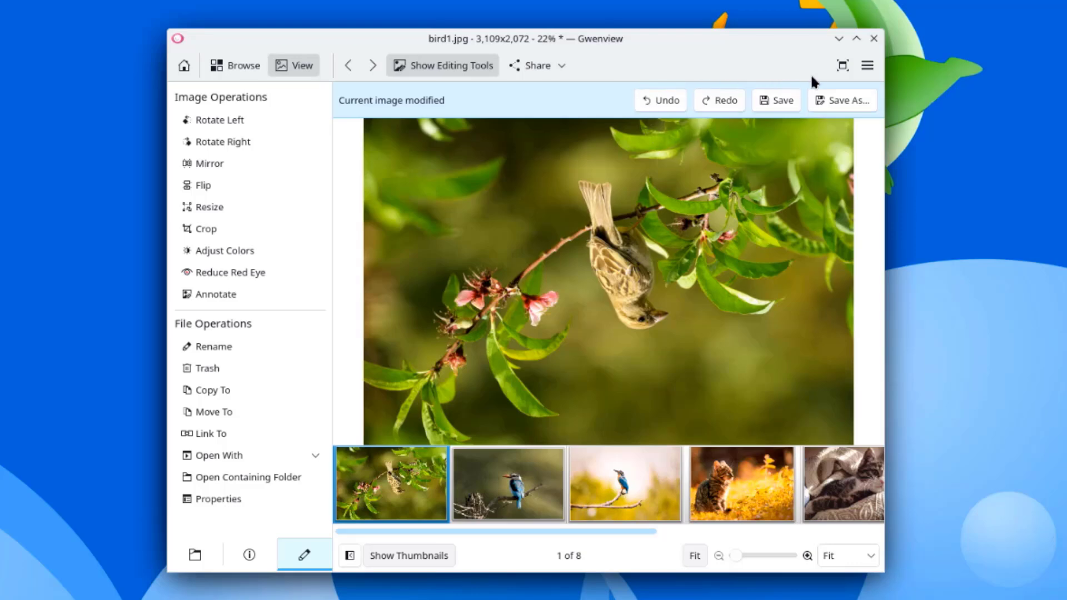
{"action": "left_click", "coordinate": [862, 72]}
Step: Open pdf.pdf from the Documents folder in Okular
{"action": "mouse_move", "coordinate": [889, 319]}
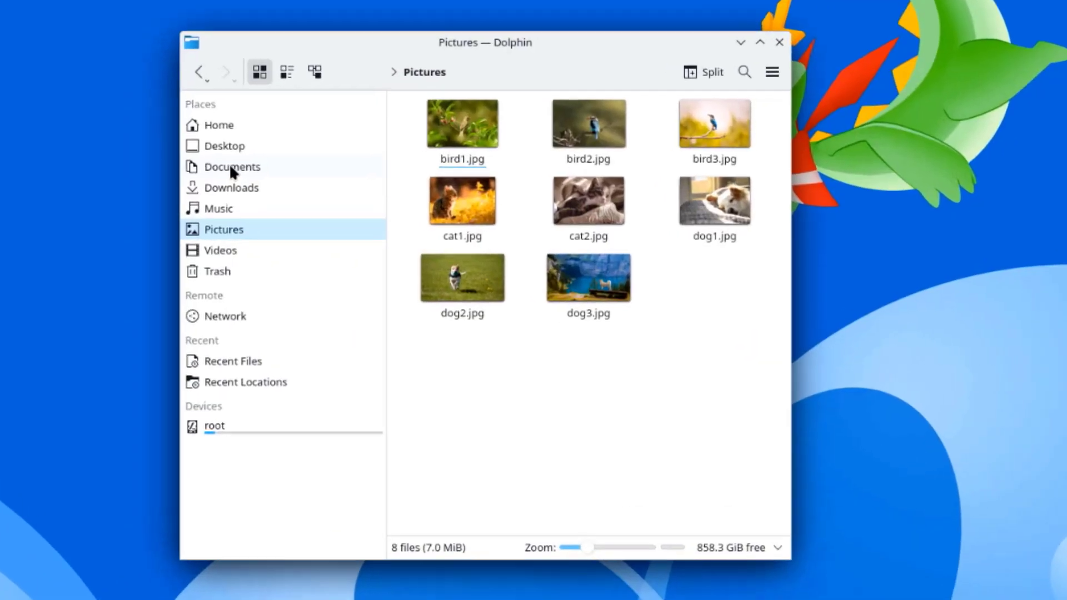
{"action": "left_click", "coordinate": [239, 165]}
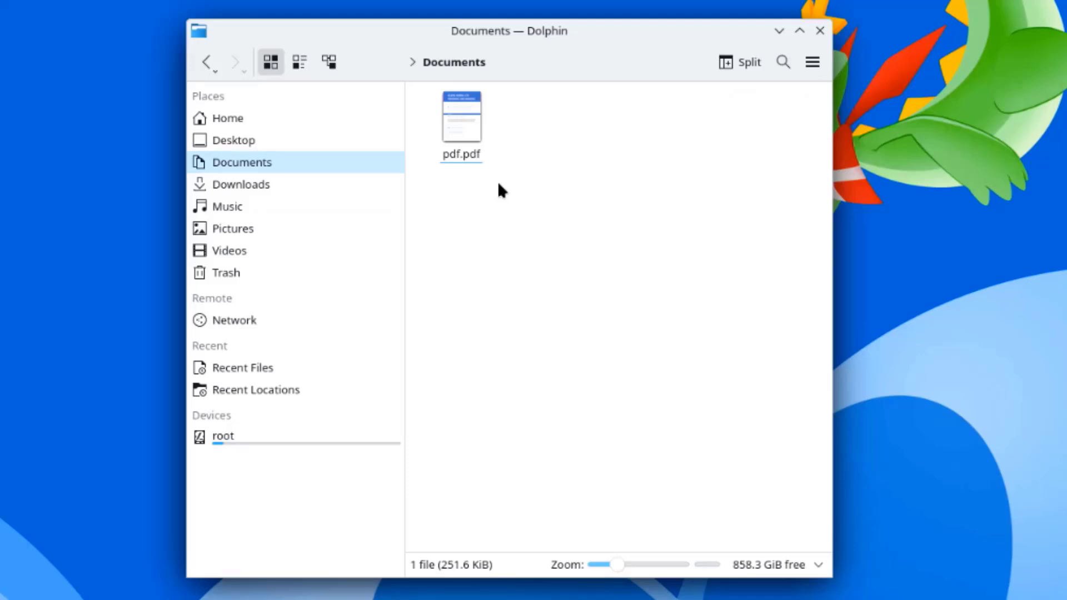
{"action": "double_click", "coordinate": [479, 134]}
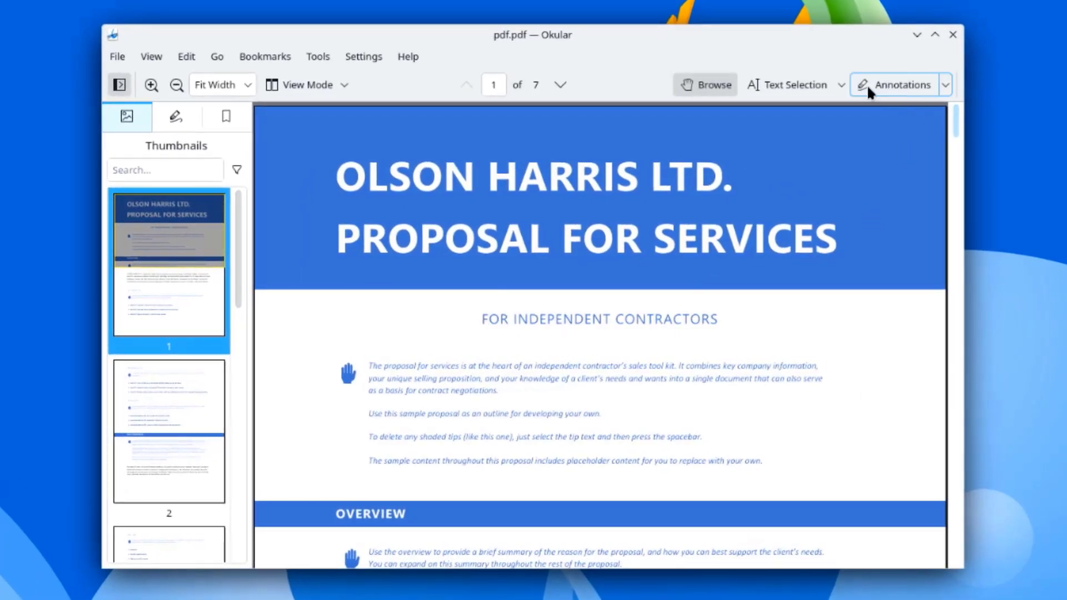
Step: Select part of the title with Text Selection, scroll to page 7, and show the Annotations sidebar
{"action": "left_click", "coordinate": [800, 83]}
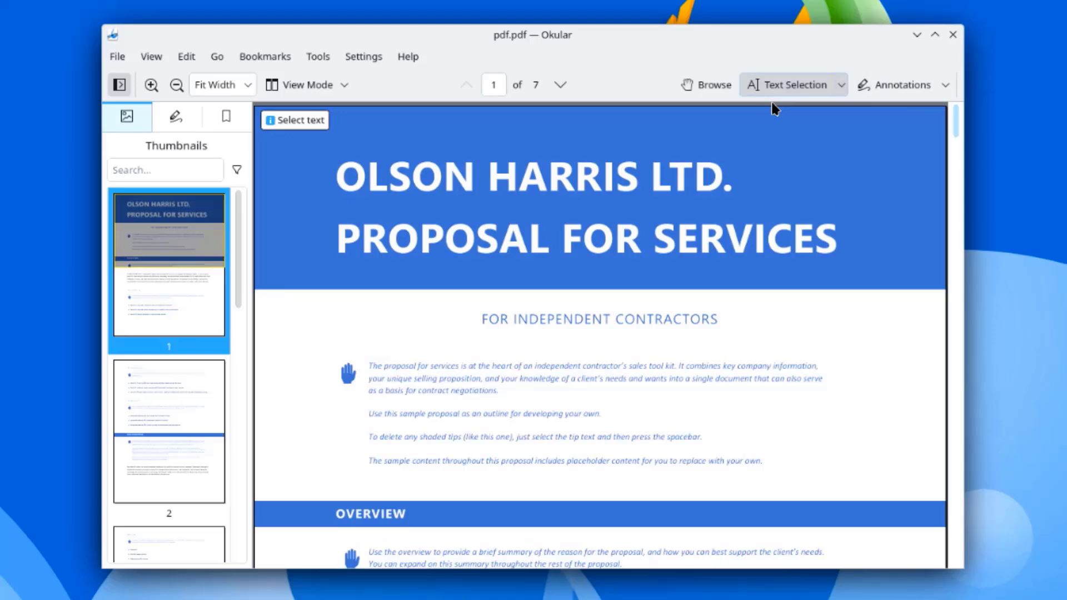
{"action": "left_click_drag", "start_coordinate": [356, 176], "coordinate": [382, 137]}
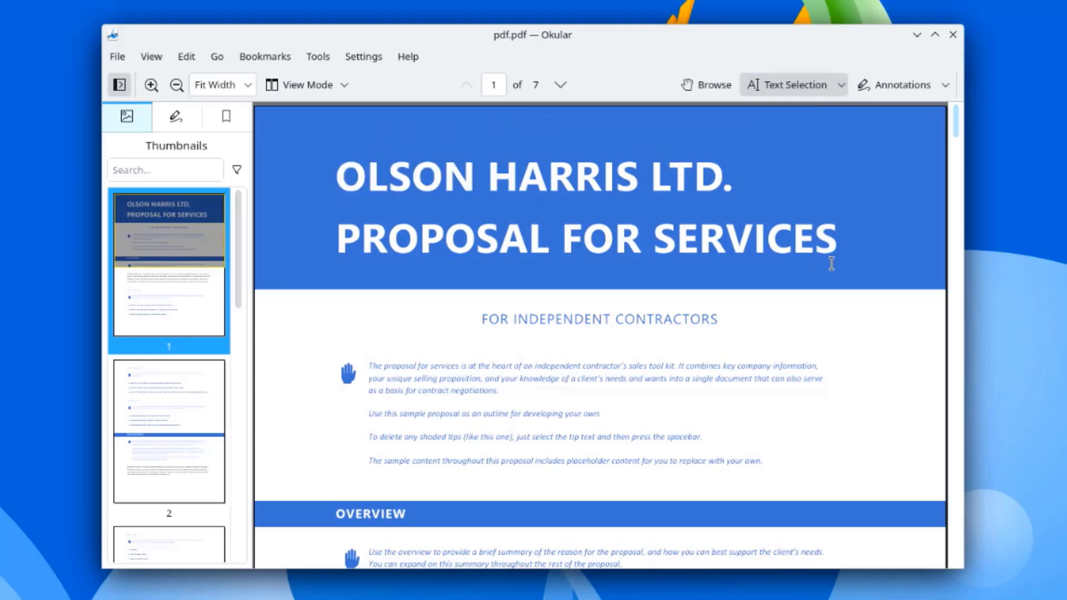
{"action": "scroll", "coordinate": [832, 264], "scroll_direction": "down", "scroll_amount": 20}
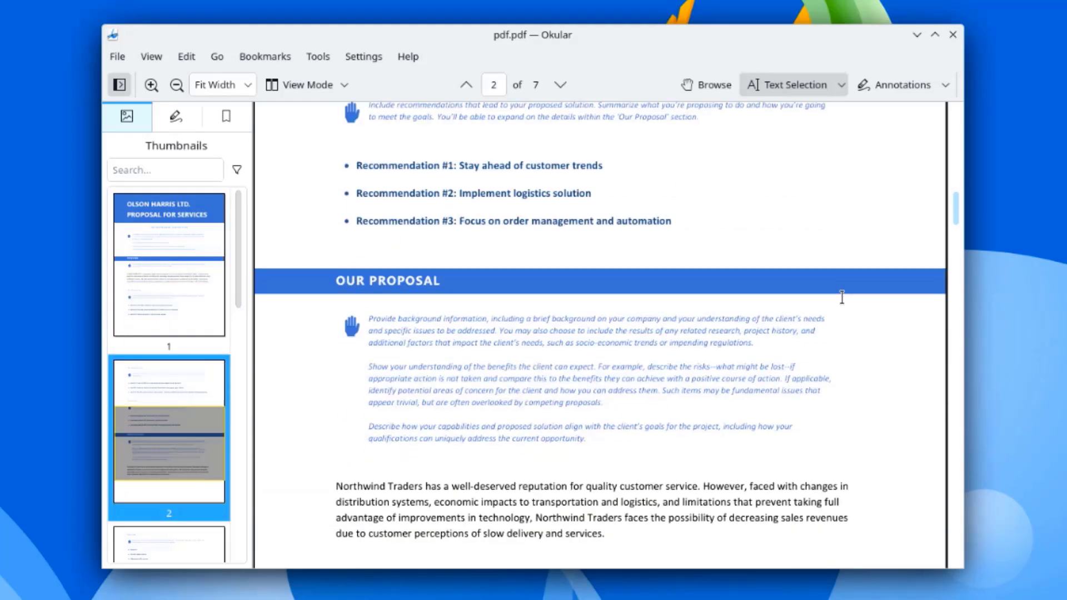
{"action": "scroll", "coordinate": [842, 298], "scroll_direction": "down", "scroll_amount": 20}
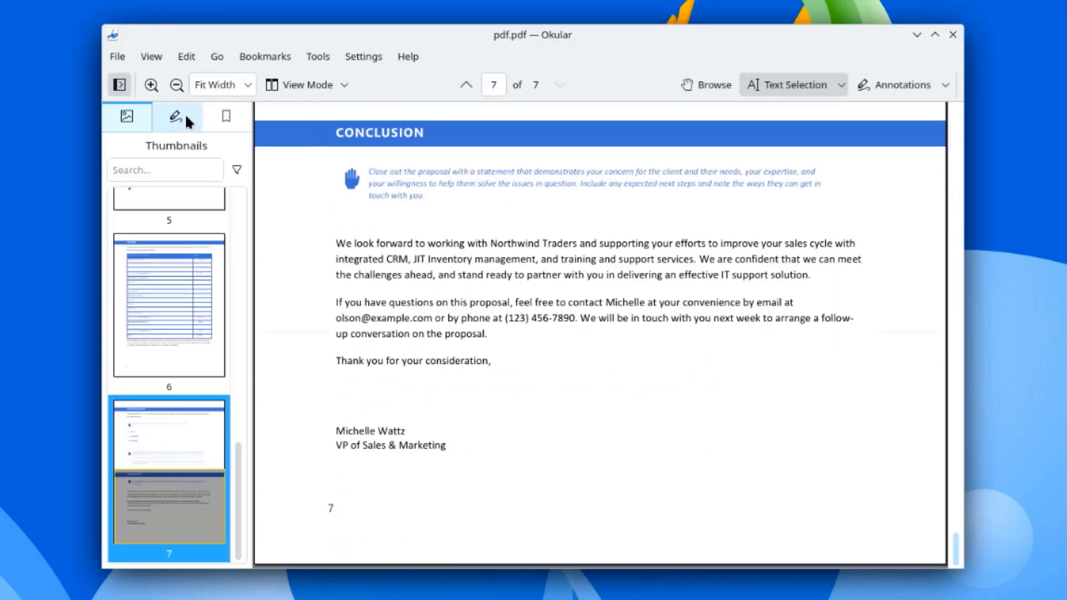
{"action": "left_click", "coordinate": [187, 118]}
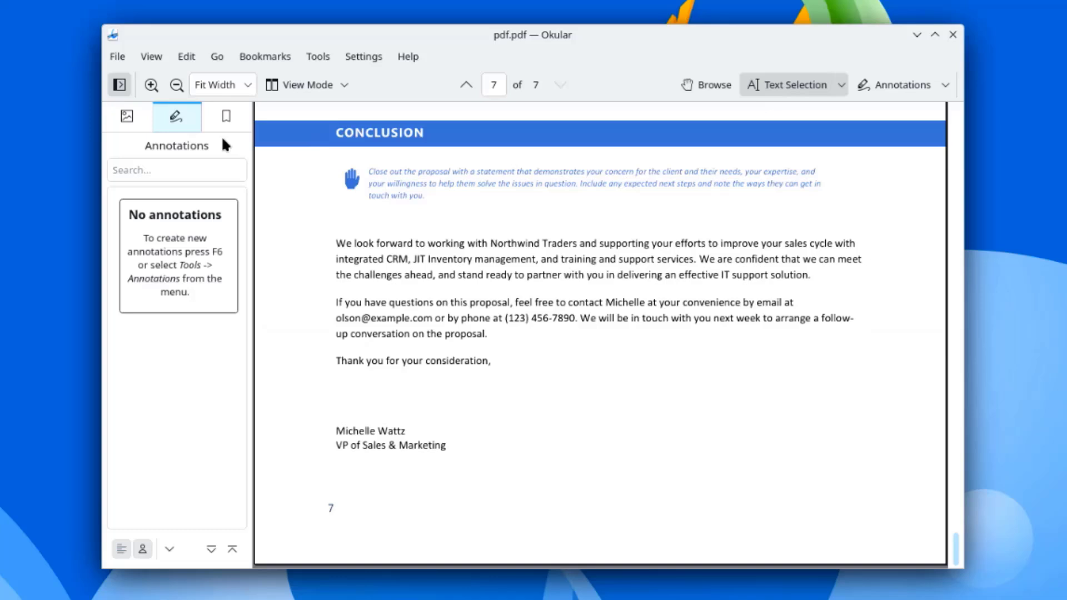
Step: Set the annotation colour to Orange and draw a freehand loop around Results #2 and #3
{"action": "left_click", "coordinate": [875, 91]}
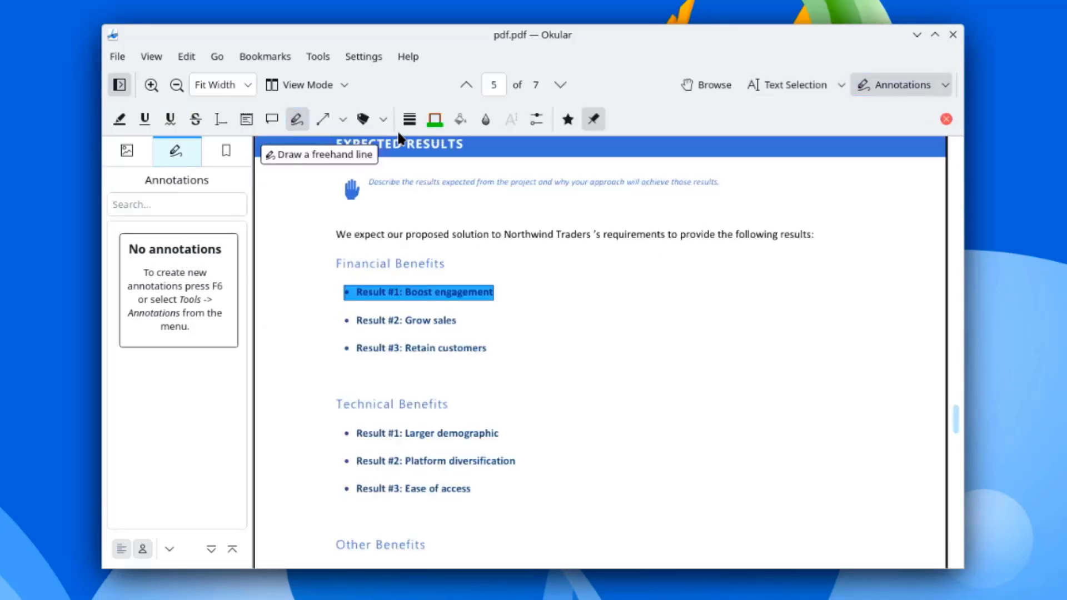
{"action": "left_click", "coordinate": [434, 122]}
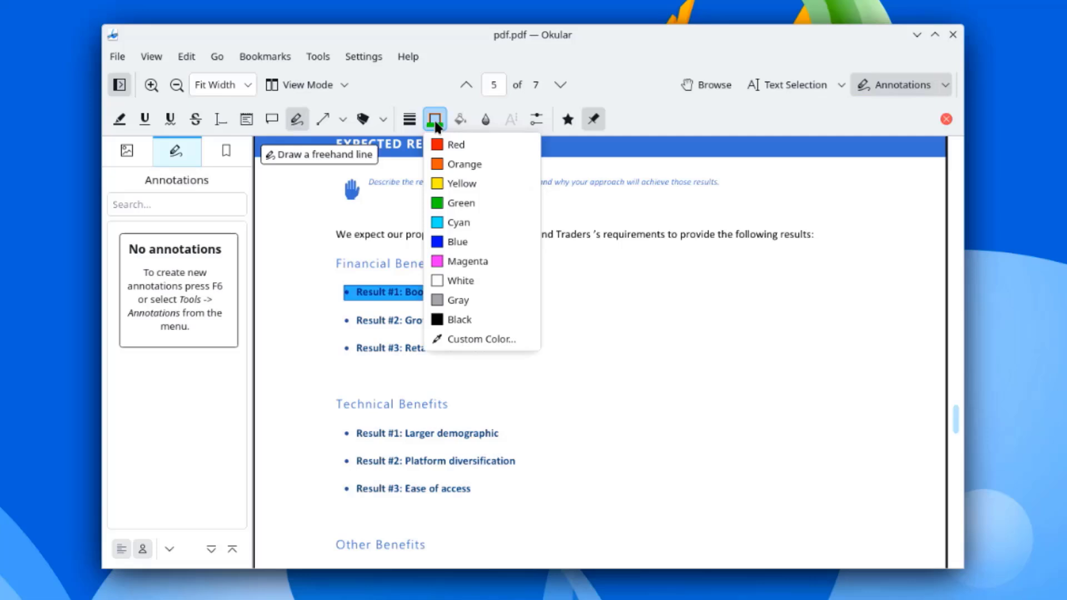
{"action": "left_click", "coordinate": [449, 165]}
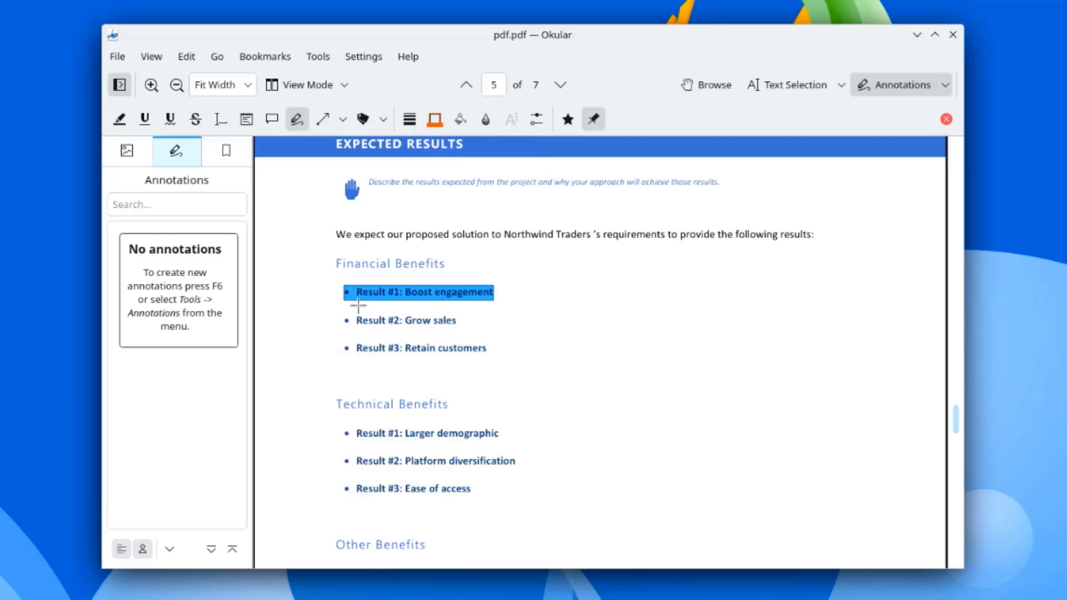
{"action": "mouse_move", "coordinate": [355, 305]}
{"action": "left_mouse_down"}
{"action": "mouse_move", "coordinate": [514, 379]}
{"action": "mouse_move", "coordinate": [353, 389]}
{"action": "mouse_move", "coordinate": [342, 304]}
{"action": "mouse_move", "coordinate": [382, 303]}
{"action": "left_mouse_up"}
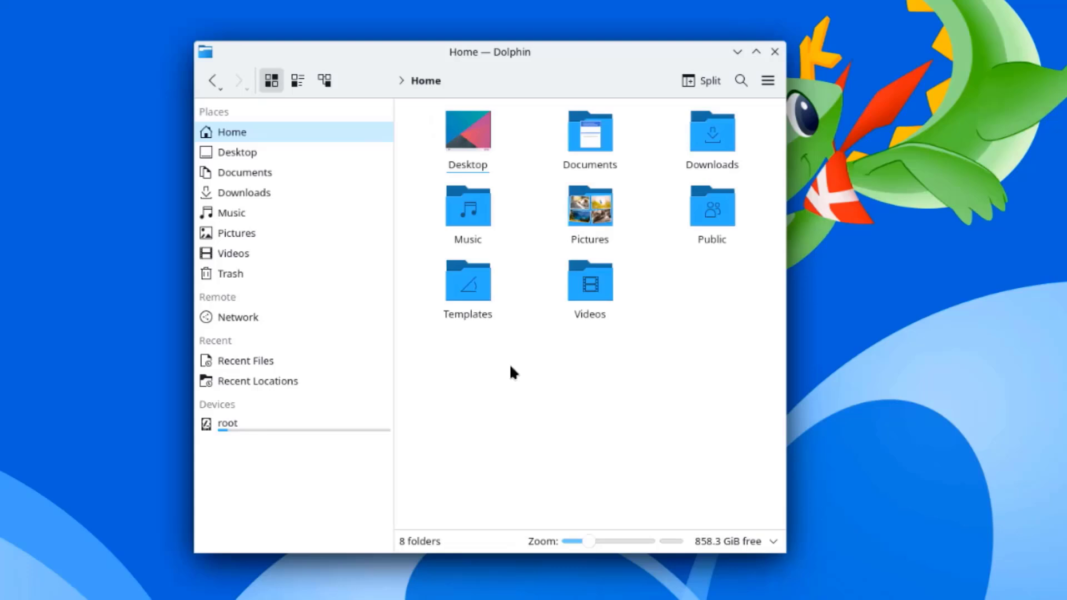
Step: Create a folder in Home via Create New > Folder, keeping the default name New Folder
{"action": "right_click", "coordinate": [518, 370]}
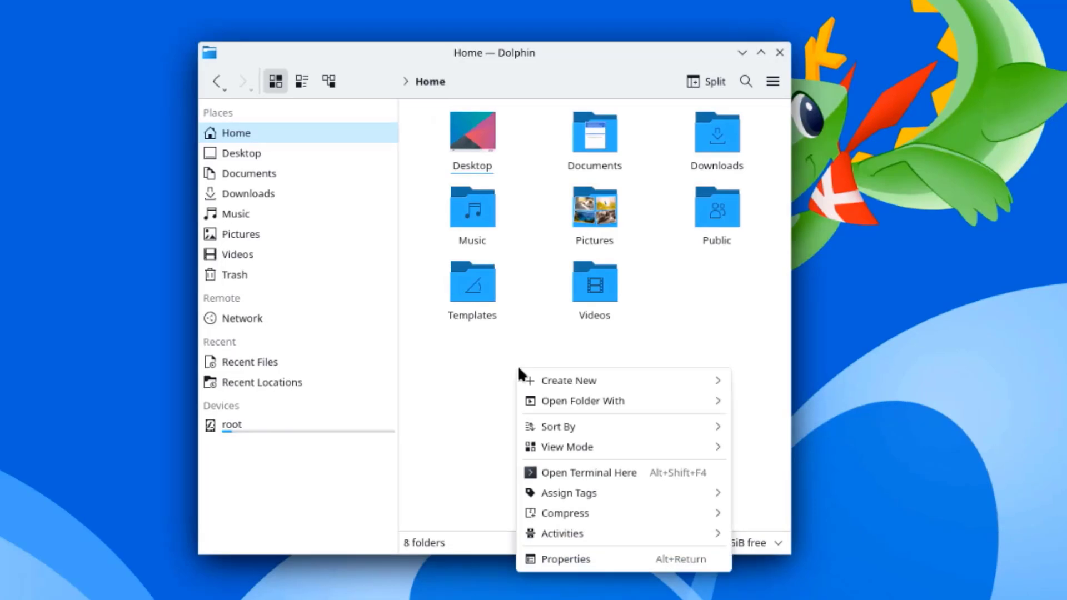
{"action": "mouse_move", "coordinate": [548, 381]}
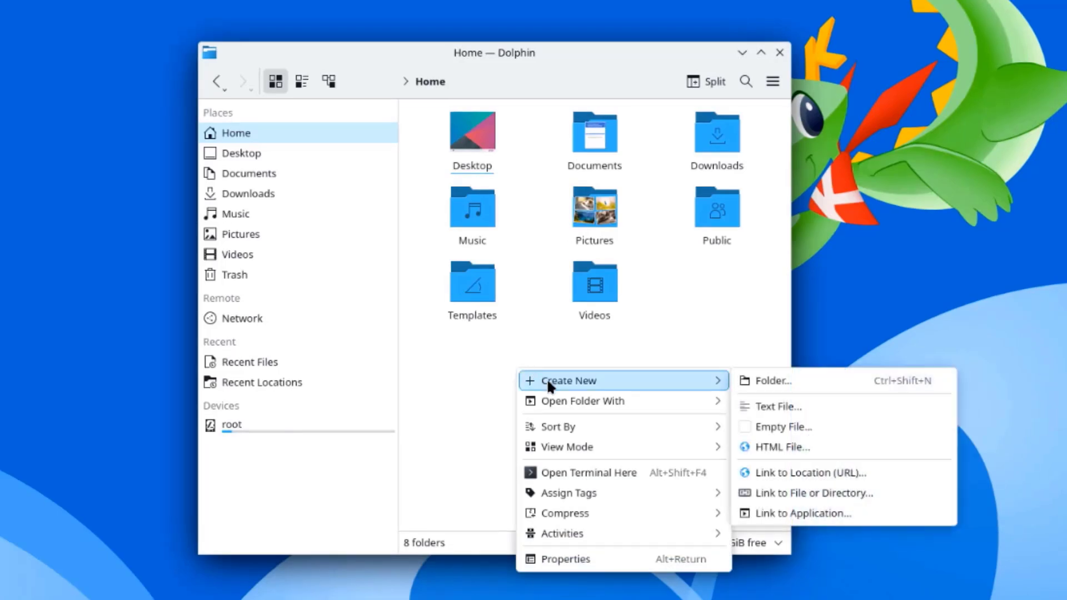
{"action": "left_click", "coordinate": [794, 386]}
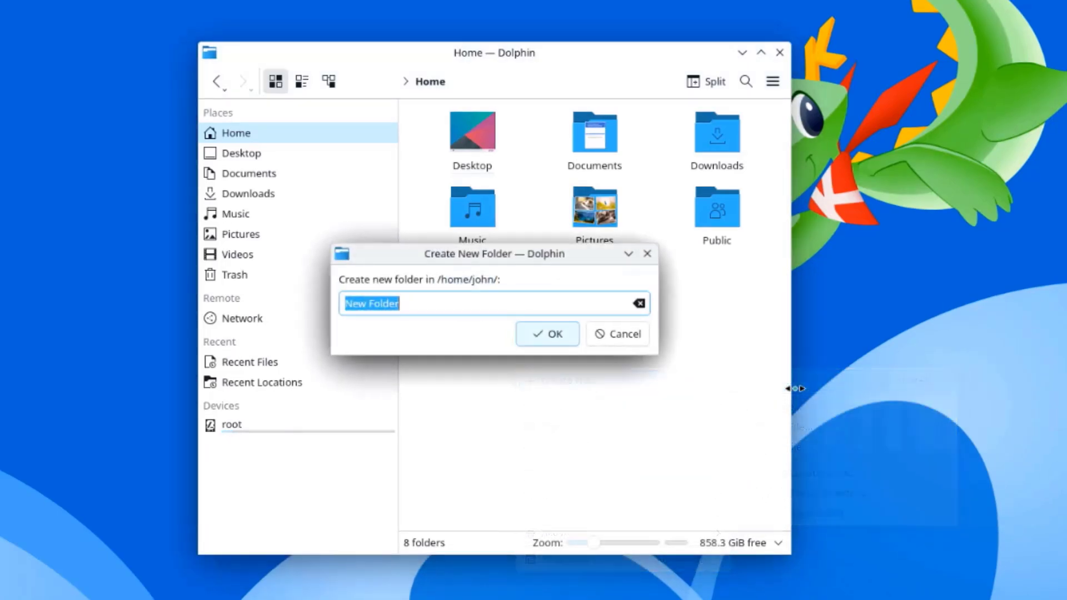
{"action": "left_click", "coordinate": [542, 335]}
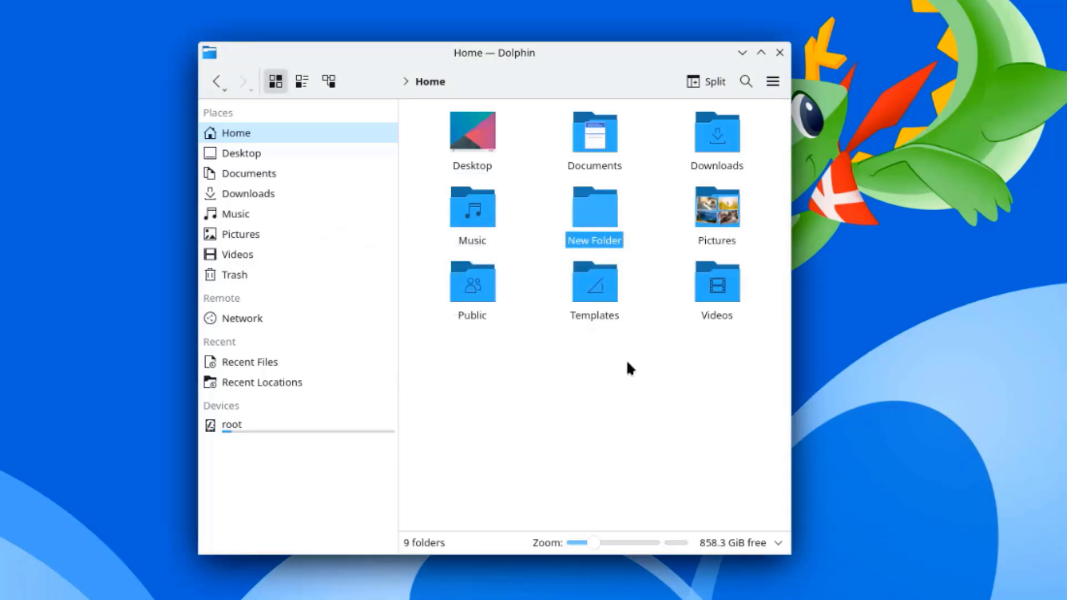
{"action": "right_click", "coordinate": [603, 214]}
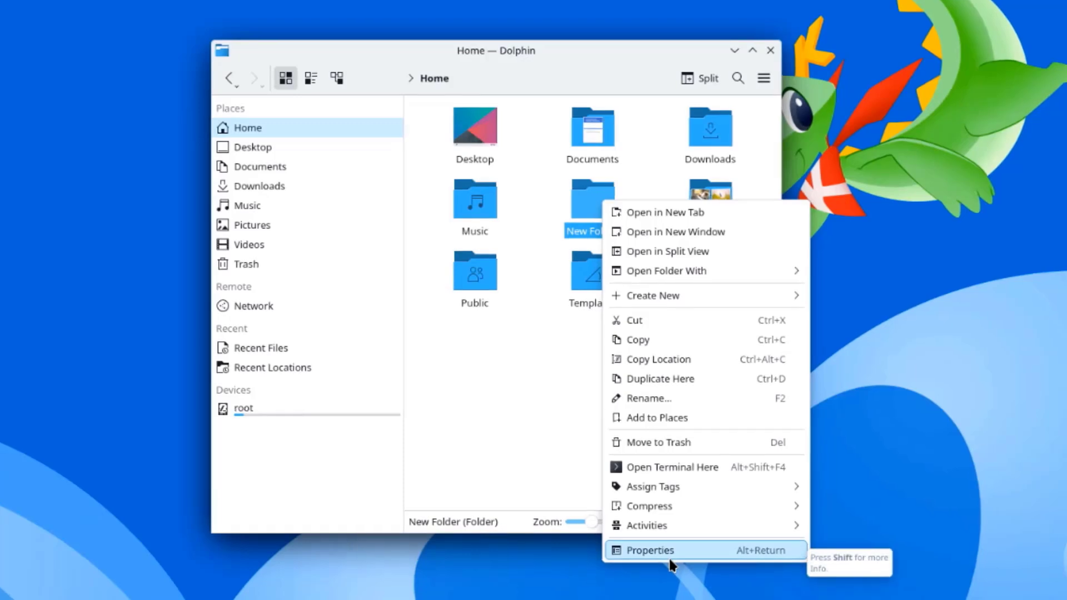
Step: Review New Folder's Permissions, Details and General tabs, then cancel adding an Advanced Permissions entry
{"action": "left_click", "coordinate": [670, 562]}
{"action": "left_click", "coordinate": [488, 78]}
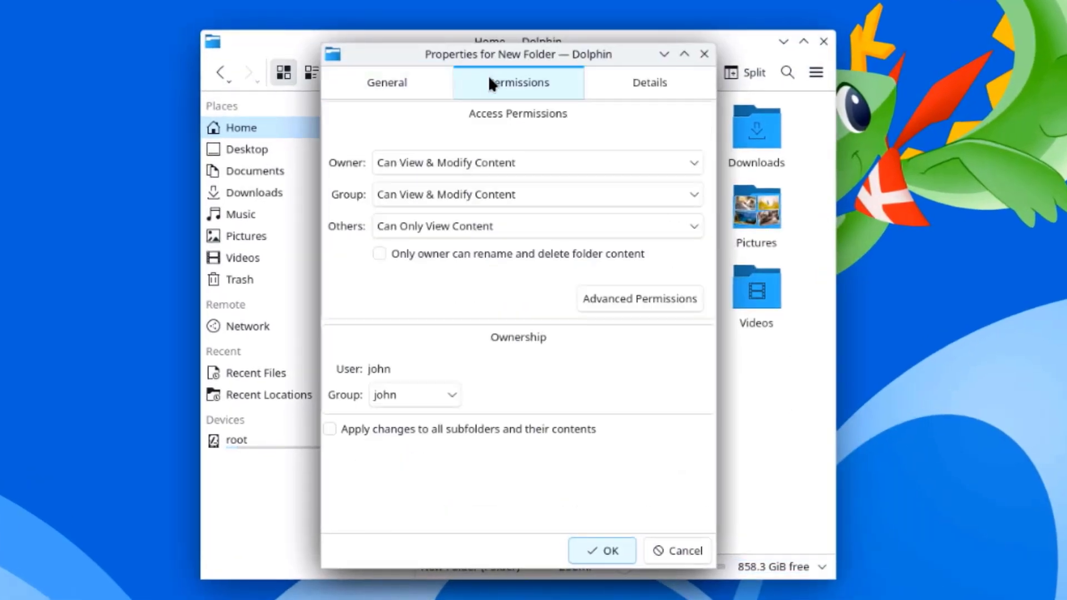
{"action": "left_click", "coordinate": [625, 78]}
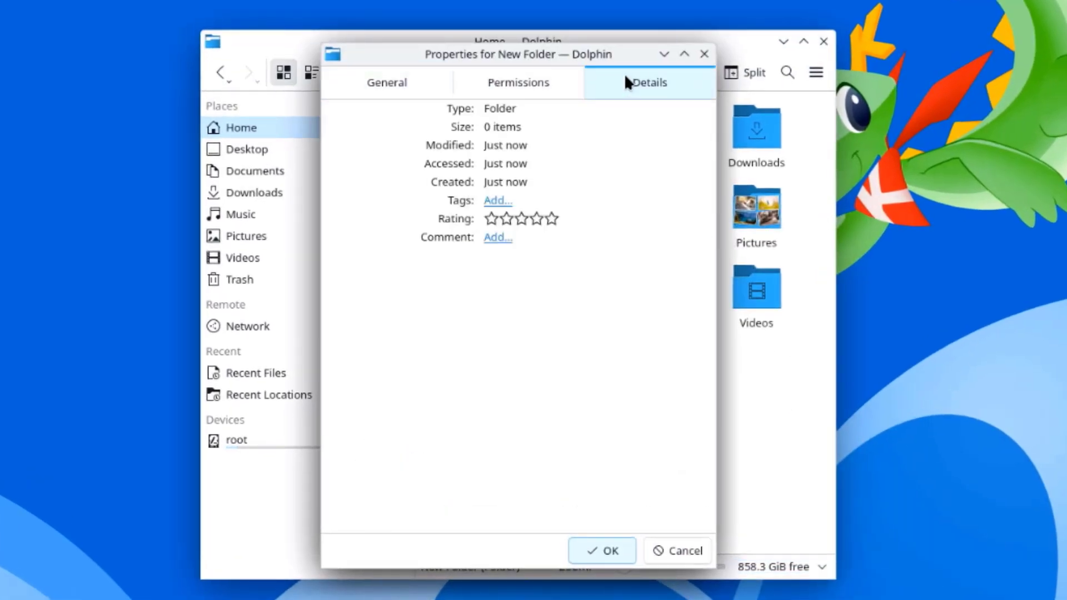
{"action": "left_click", "coordinate": [441, 75]}
{"action": "left_click", "coordinate": [505, 80]}
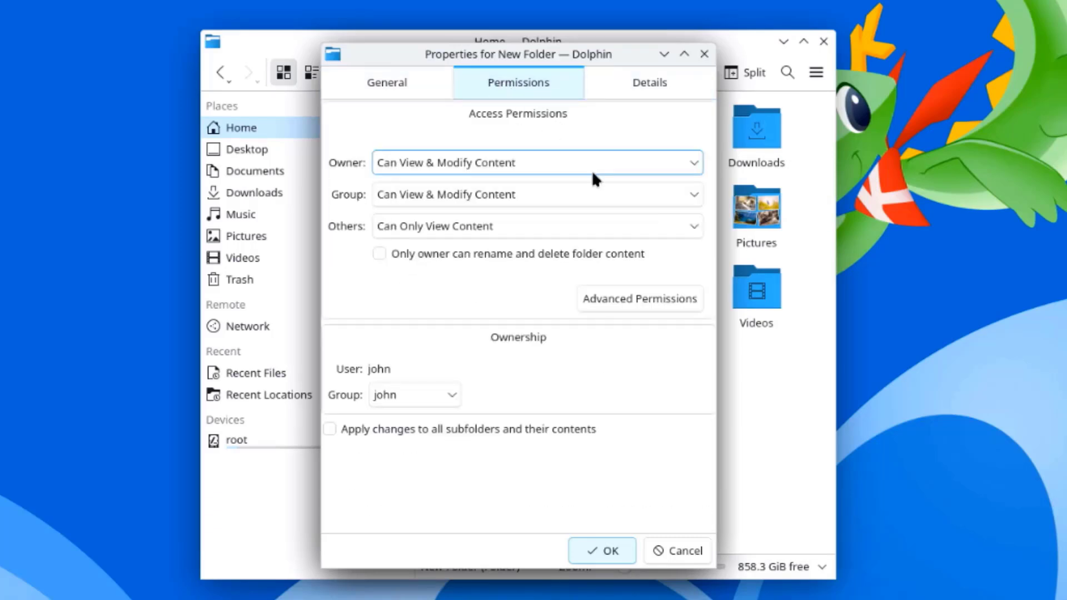
{"action": "left_click", "coordinate": [631, 296]}
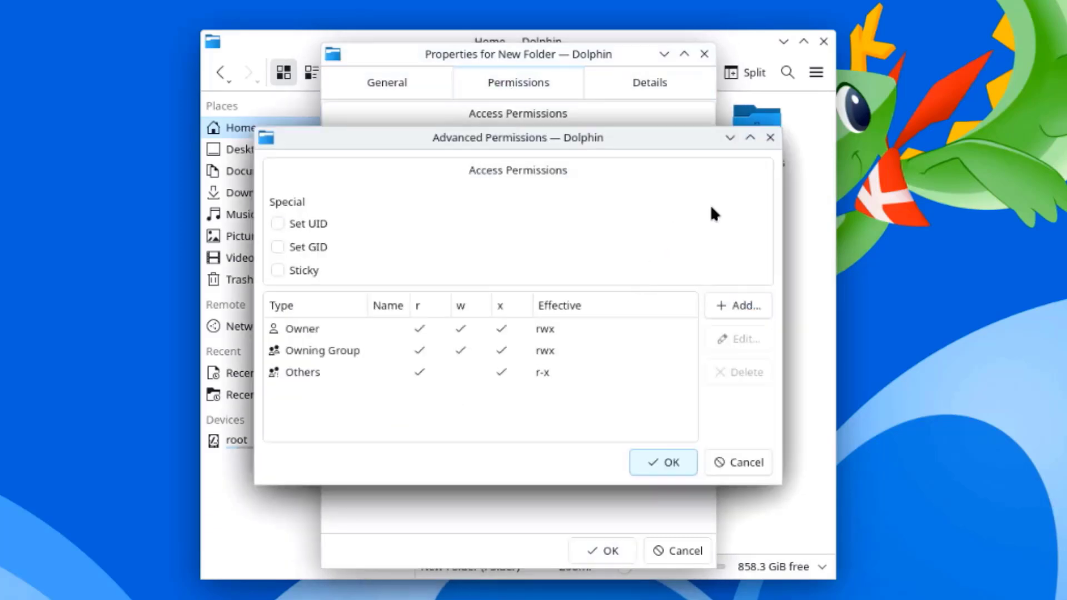
{"action": "left_click", "coordinate": [738, 306]}
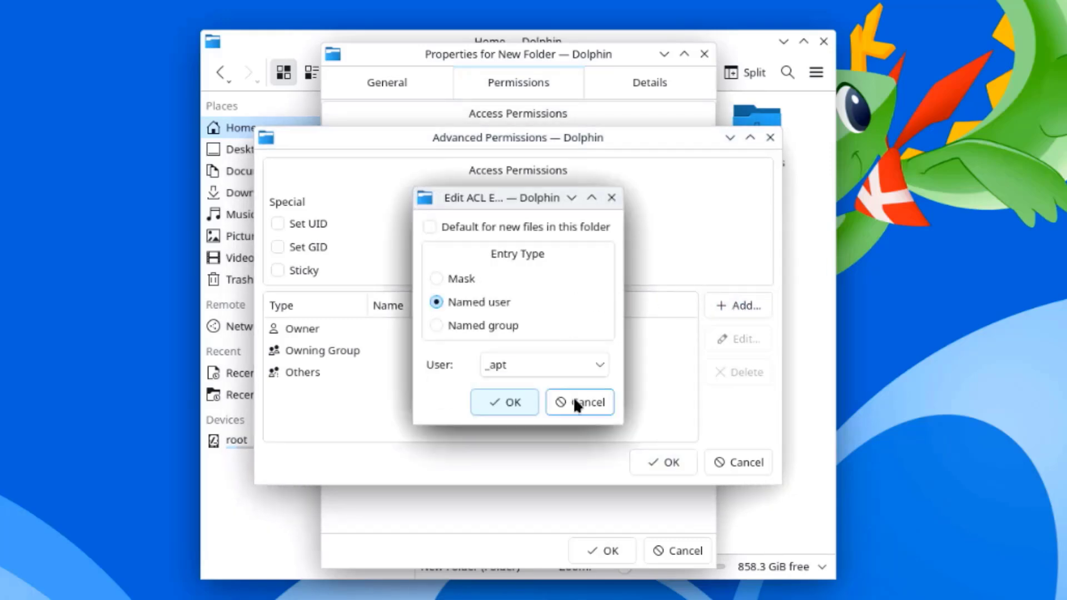
{"action": "left_click", "coordinate": [578, 402]}
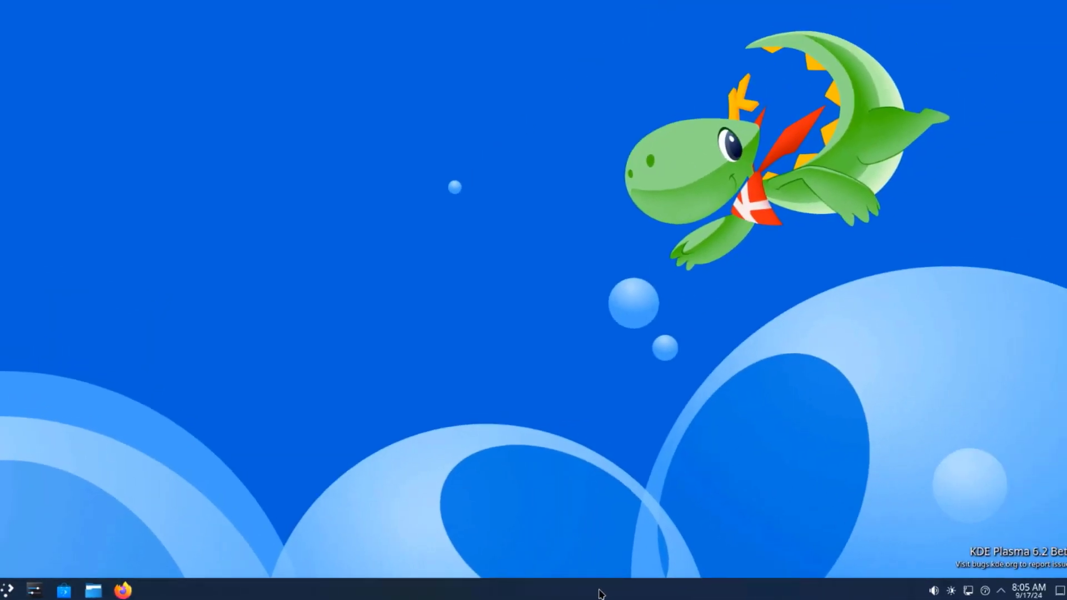
Step: In panel edit mode, move the panel to the left edge, the right edge, then back to the bottom
{"action": "right_click", "coordinate": [881, 590]}
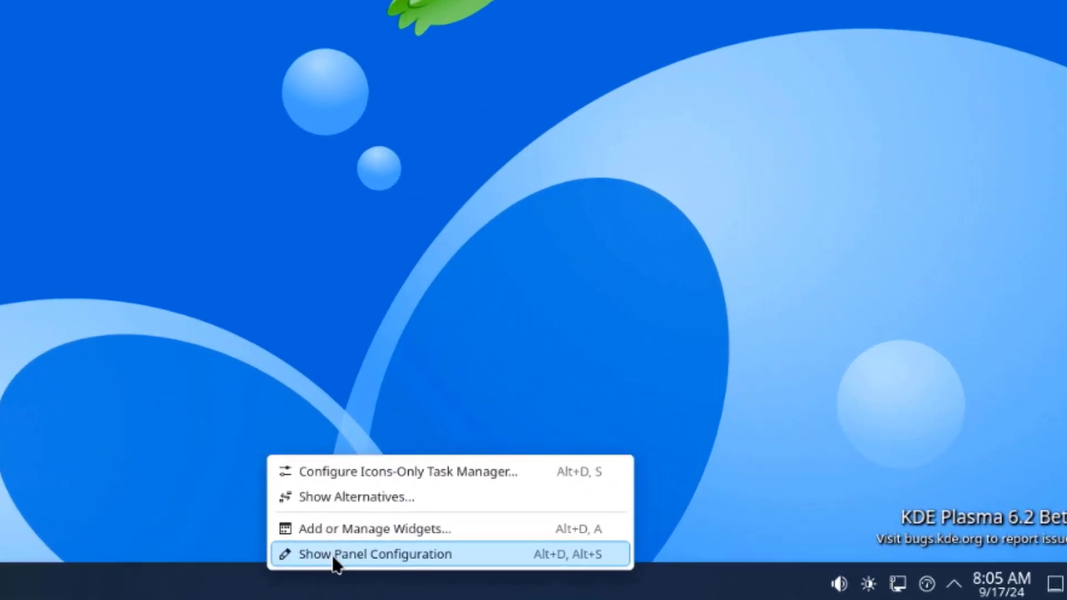
{"action": "left_click", "coordinate": [334, 560]}
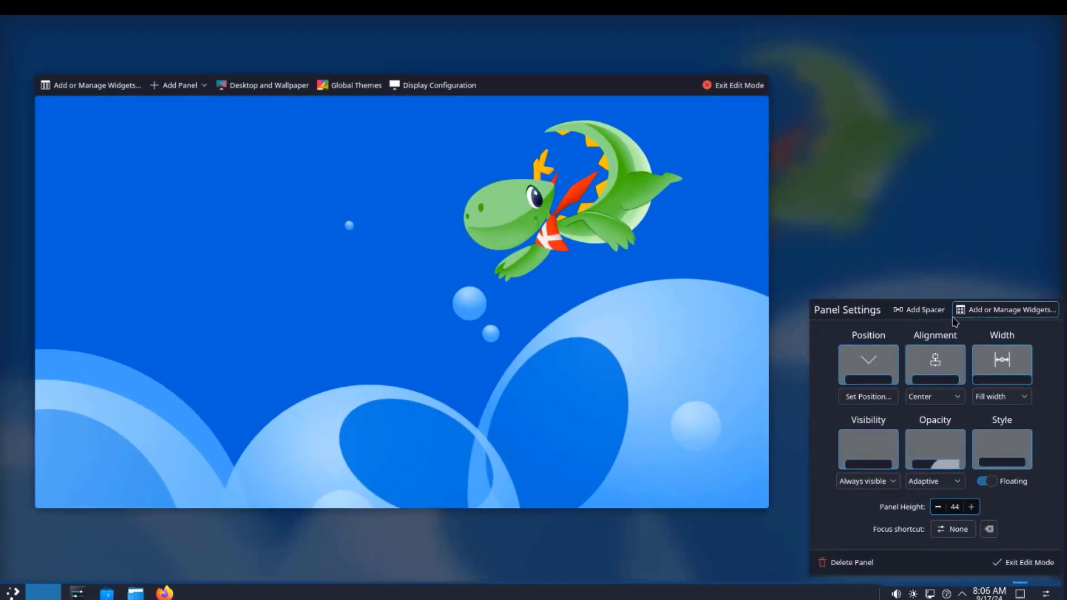
{"action": "left_click", "coordinate": [866, 358]}
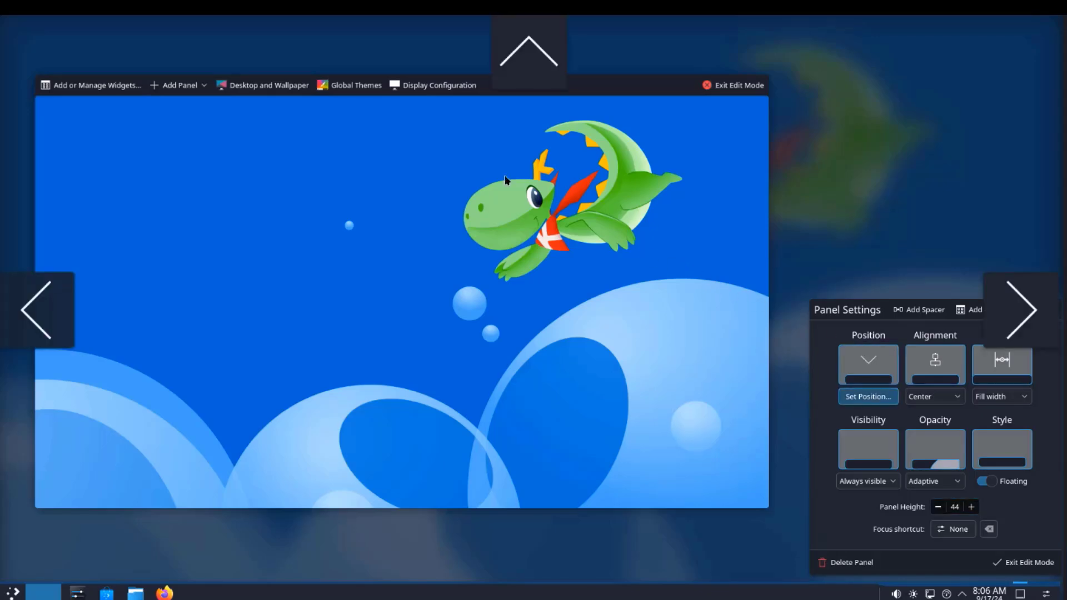
{"action": "left_click", "coordinate": [39, 313]}
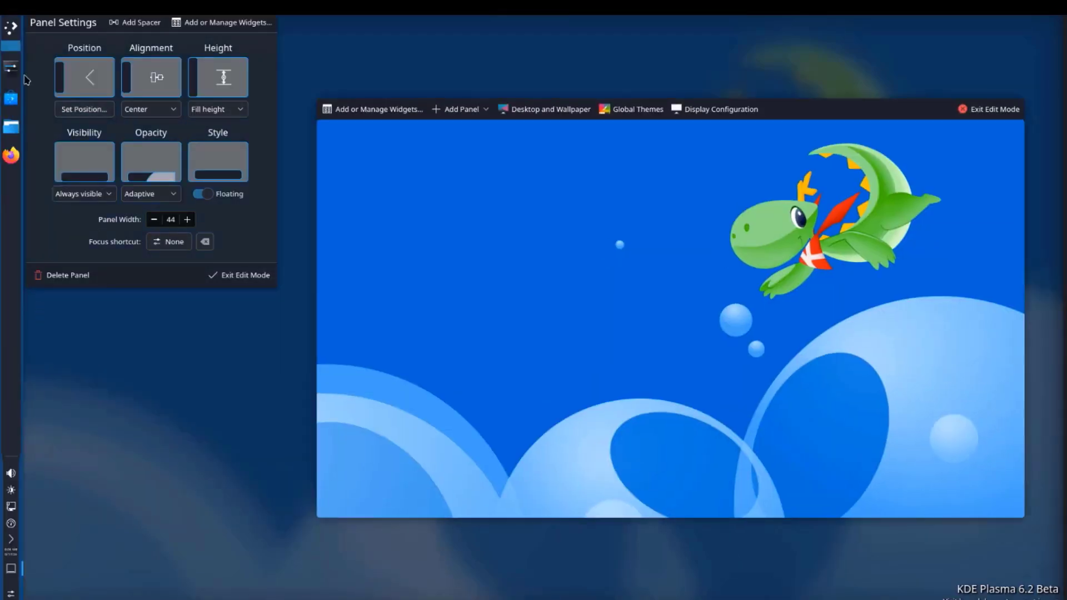
{"action": "left_click", "coordinate": [84, 81]}
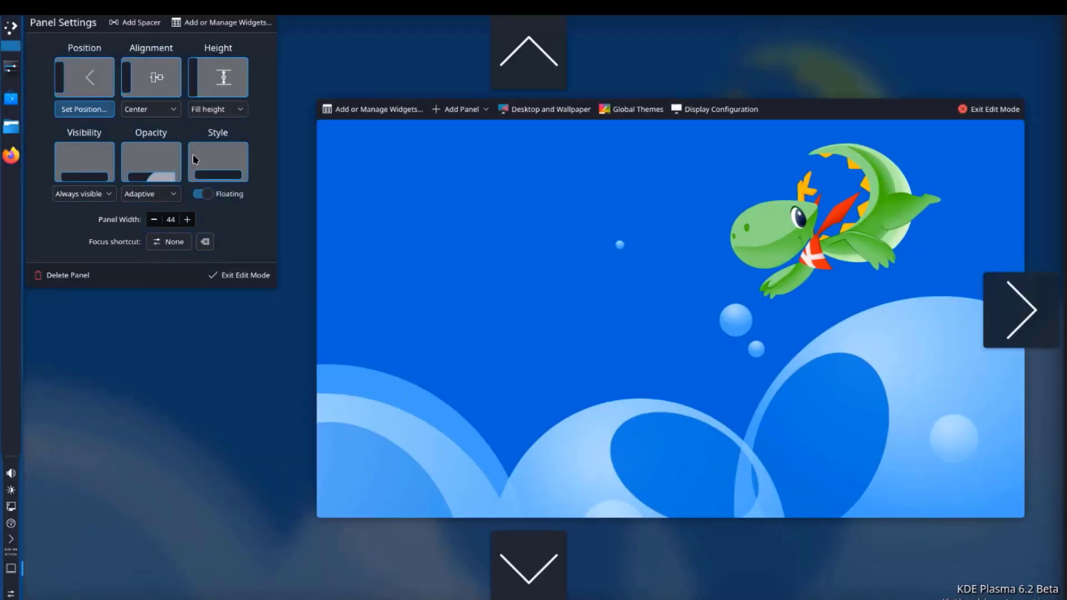
{"action": "left_click", "coordinate": [994, 313]}
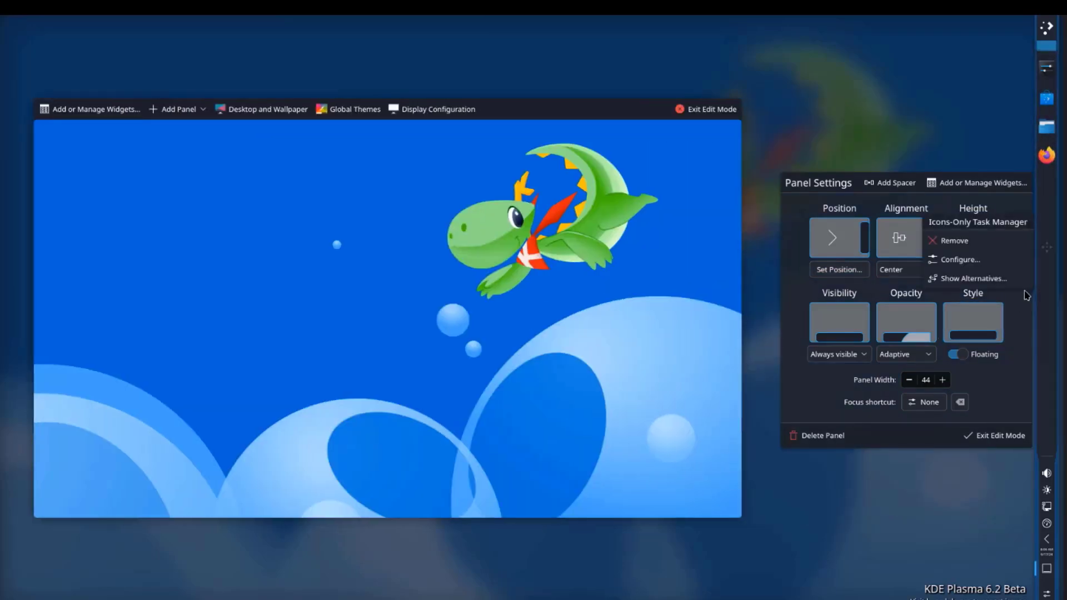
{"action": "left_click", "coordinate": [848, 268]}
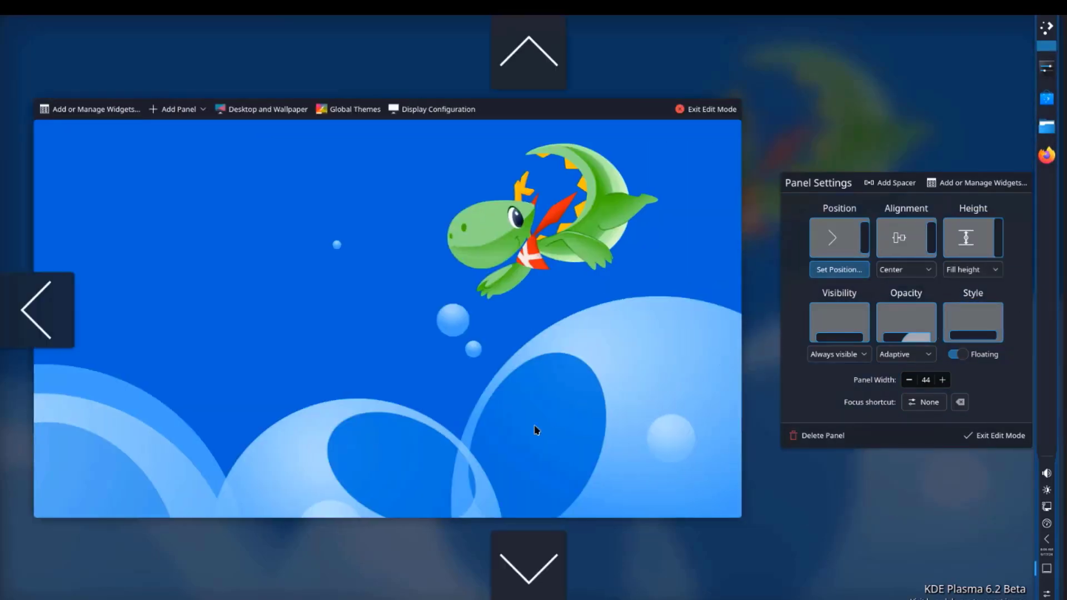
{"action": "left_click", "coordinate": [531, 572]}
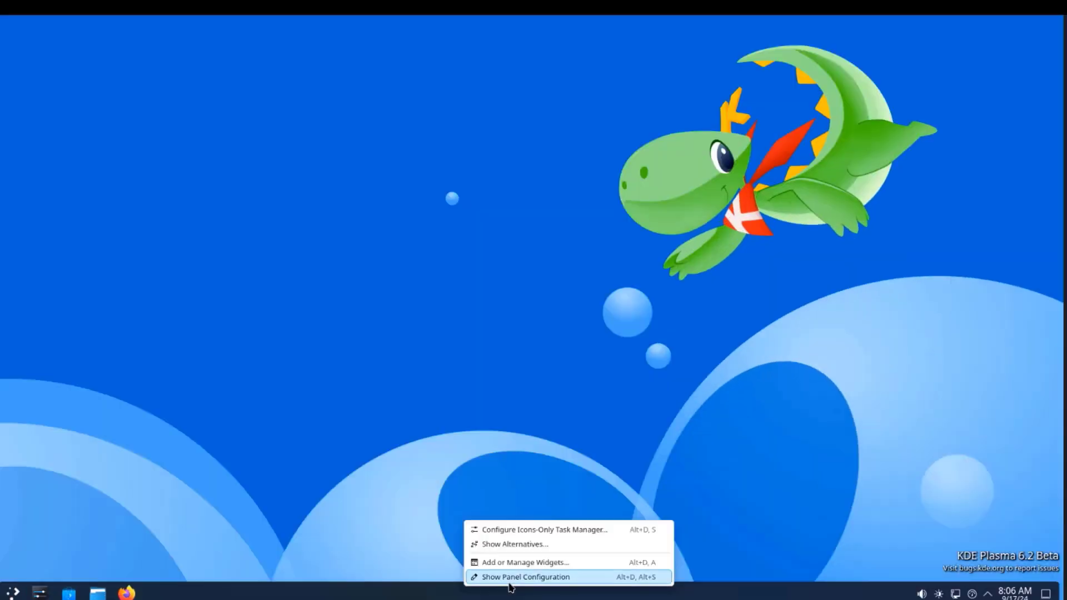
Step: Raise the panel height from 44 to 54 in Panel Settings
{"action": "left_click", "coordinate": [517, 574]}
{"action": "left_click", "coordinate": [972, 507]}
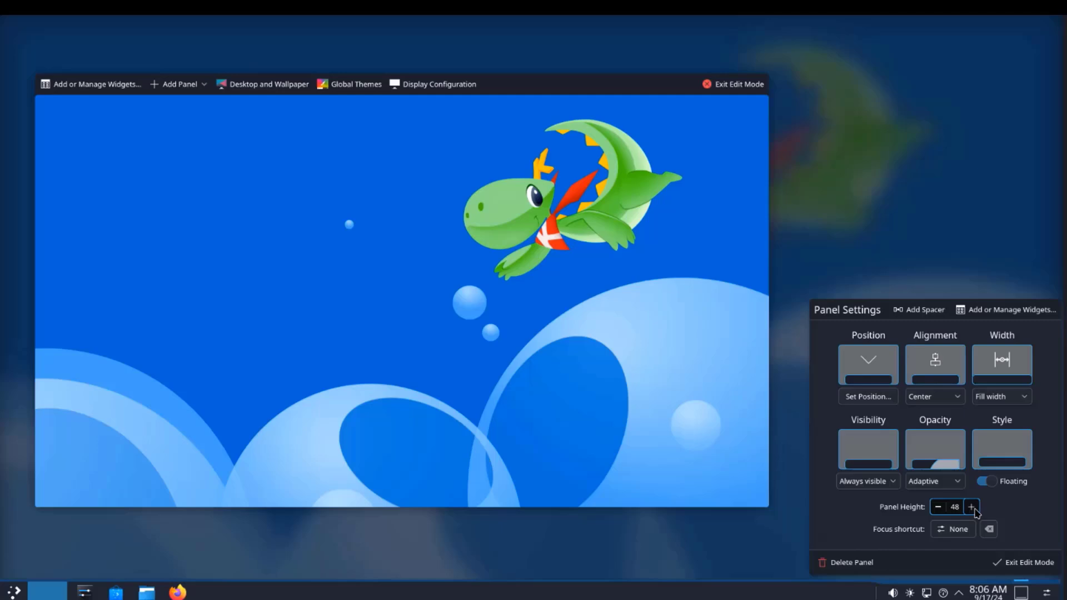
{"action": "left_click", "coordinate": [972, 506]}
{"action": "left_click", "coordinate": [972, 507]}
{"action": "left_click", "coordinate": [972, 507]}
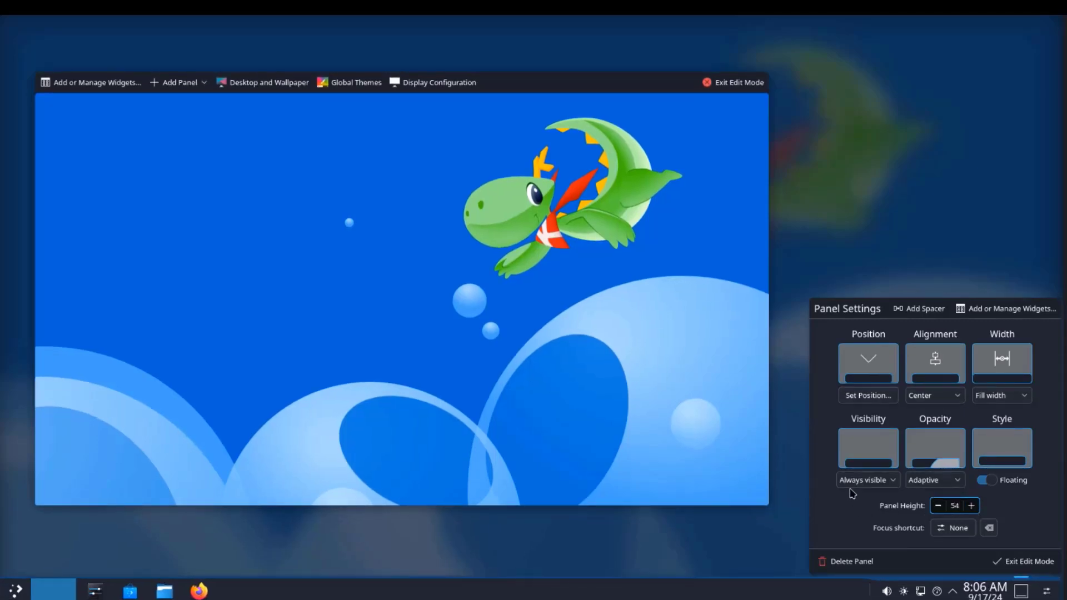
{"action": "mouse_move", "coordinate": [734, 572]}
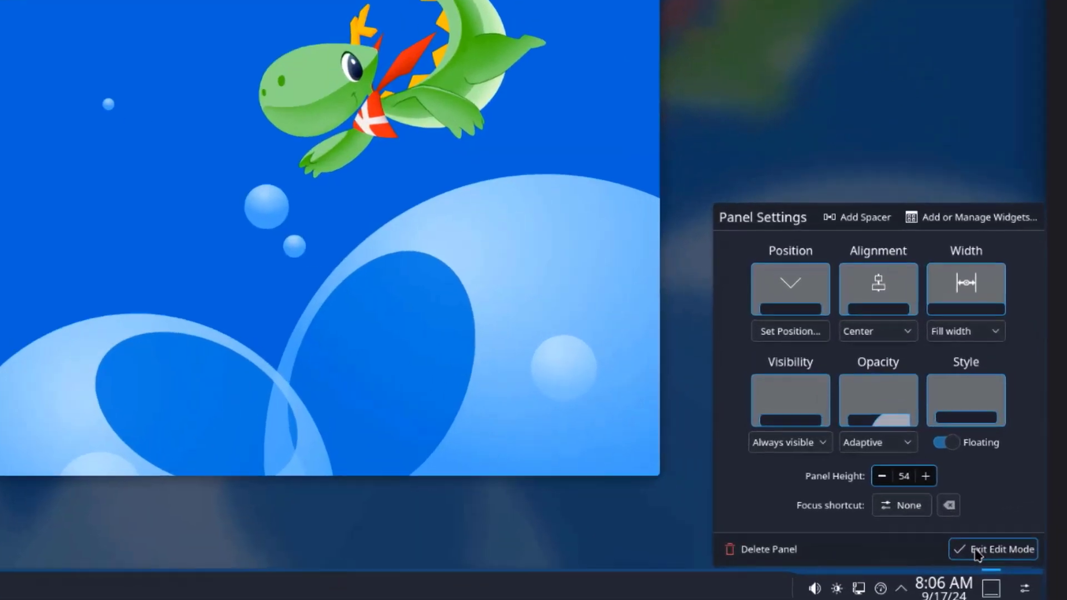
Step: Leave panel editing and drag the Analog Clock from the widget list onto the desktop
{"action": "left_click", "coordinate": [1030, 561]}
{"action": "right_click", "coordinate": [550, 588]}
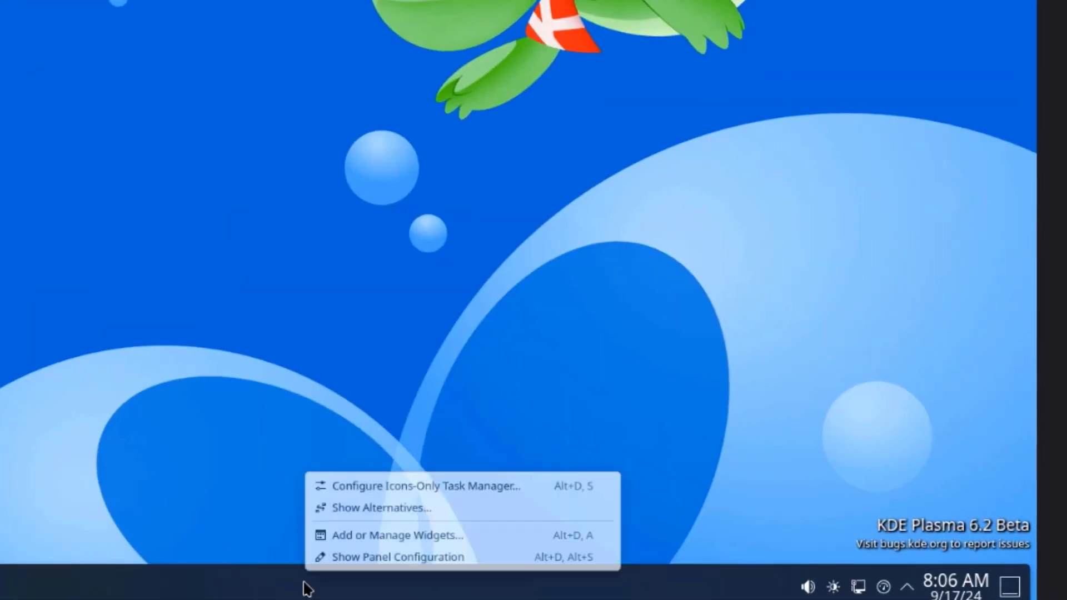
{"action": "left_click", "coordinate": [406, 532]}
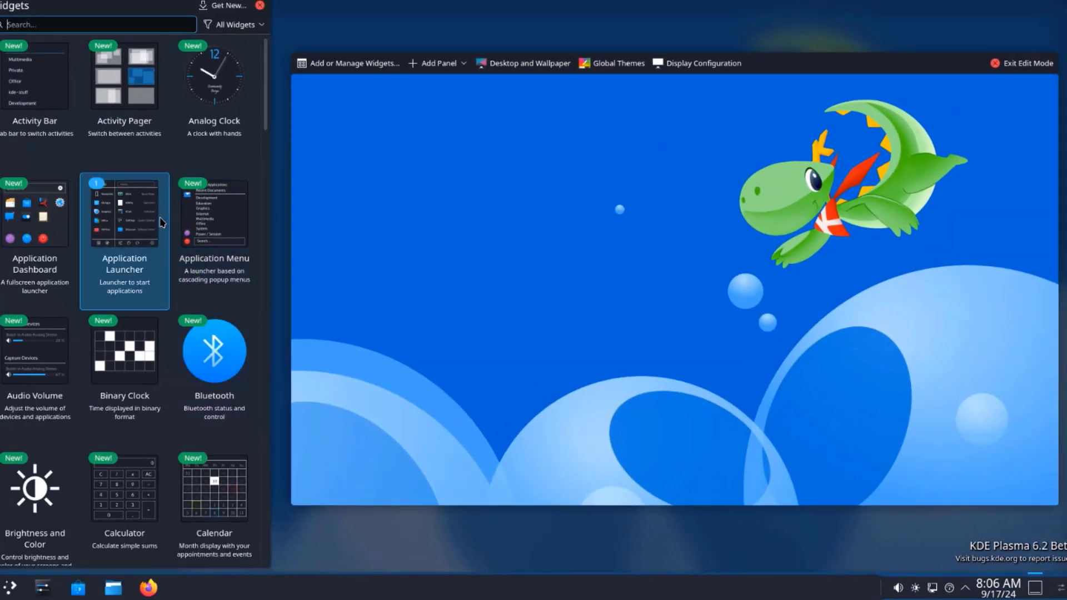
{"action": "scroll", "coordinate": [119, 240], "scroll_direction": "down", "scroll_amount": 10}
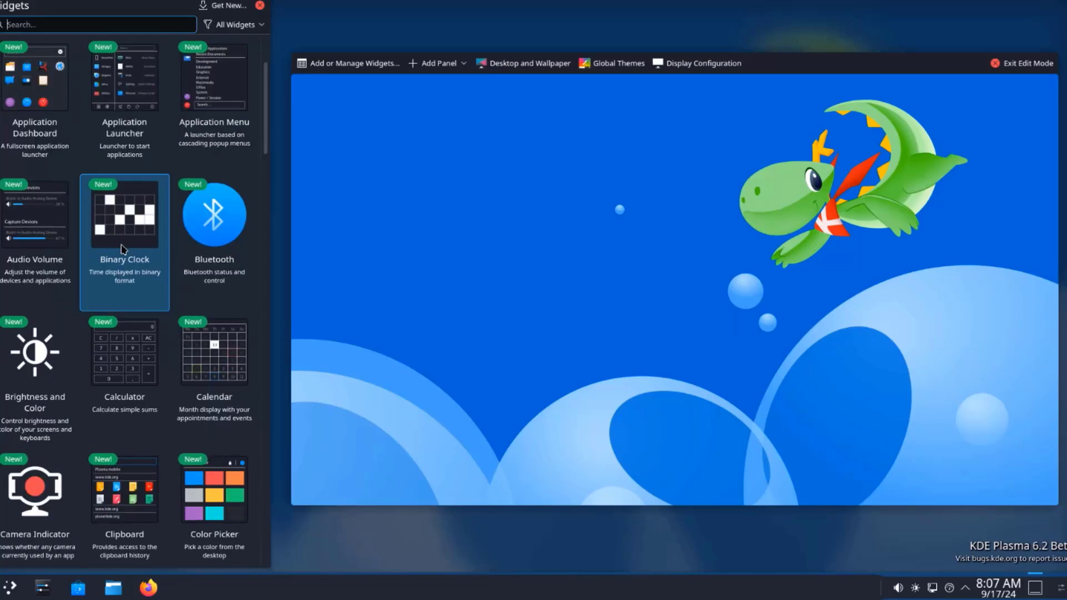
{"action": "scroll", "coordinate": [124, 277], "scroll_direction": "down", "scroll_amount": 10}
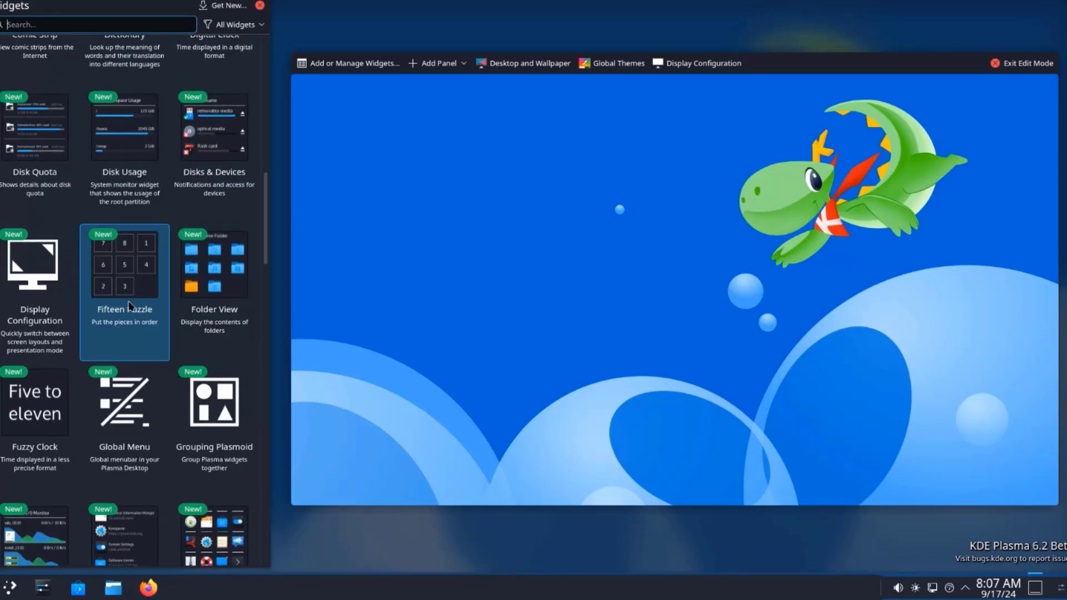
{"action": "scroll", "coordinate": [143, 323], "scroll_direction": "down", "scroll_amount": 10}
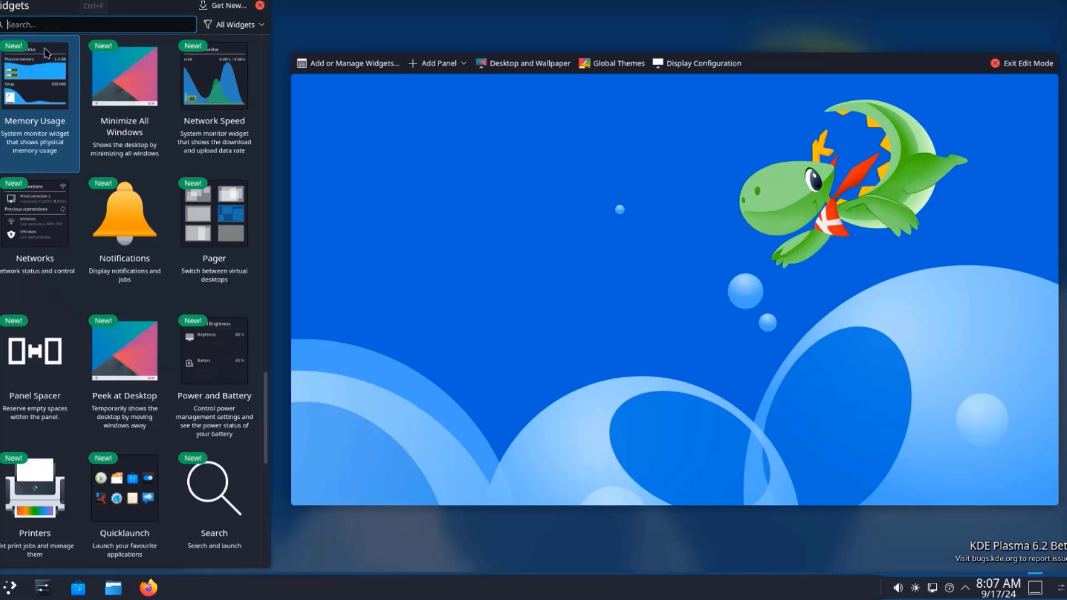
{"action": "scroll", "coordinate": [216, 69], "scroll_direction": "up", "scroll_amount": 20}
{"action": "left_click_drag", "start_coordinate": [209, 80], "coordinate": [534, 184]}
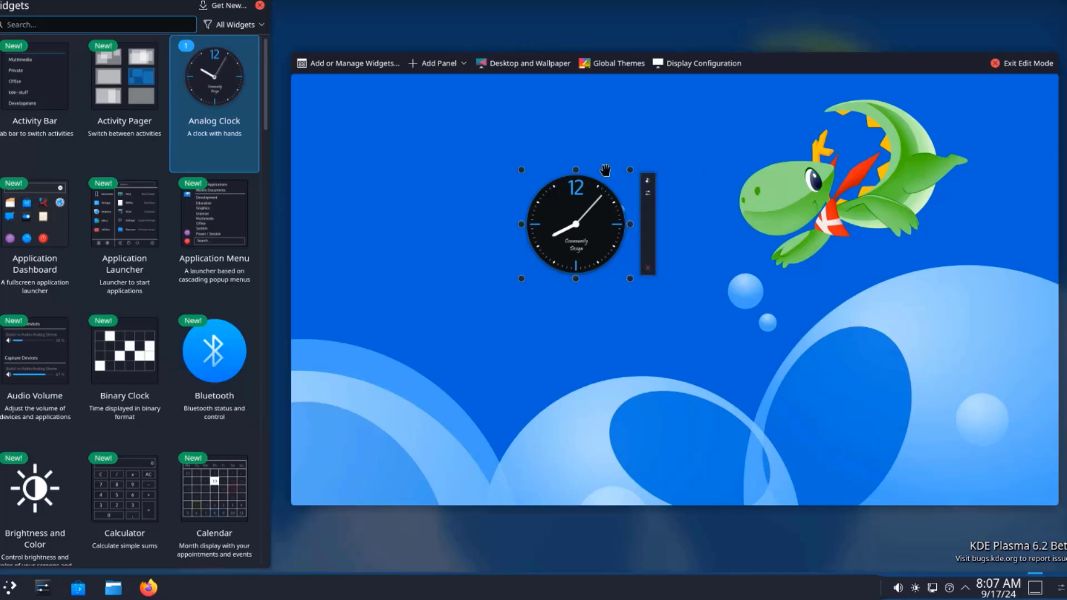
{"action": "left_click", "coordinate": [519, 283]}
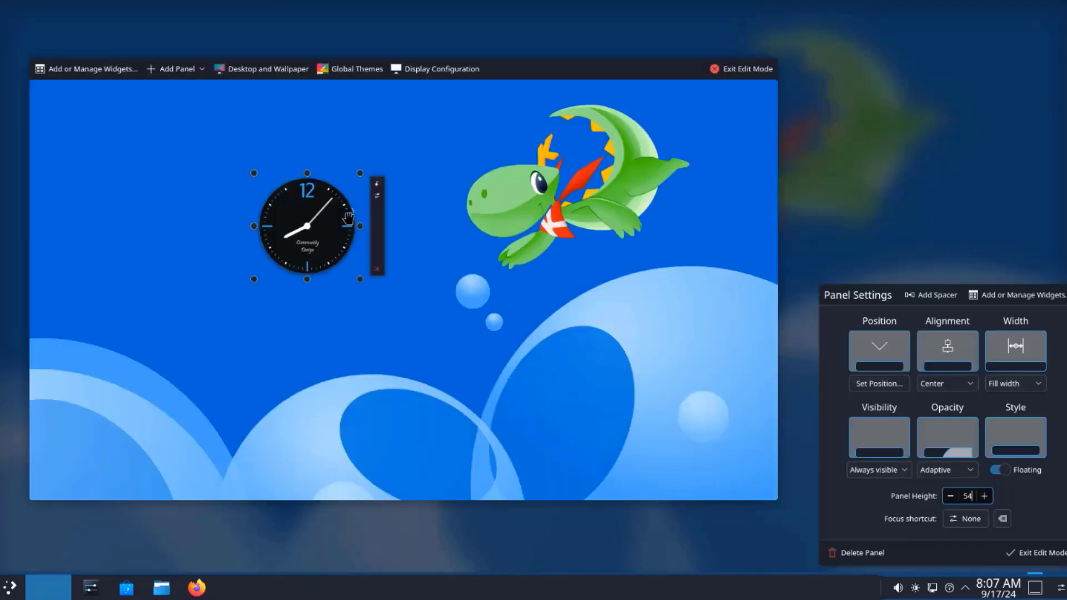
{"action": "left_click_drag", "start_coordinate": [358, 279], "coordinate": [581, 320]}
Step: Exit edit mode, view the clock's calendar, then remove the Analog Clock and dismiss the notification
{"action": "left_click", "coordinate": [828, 160]}
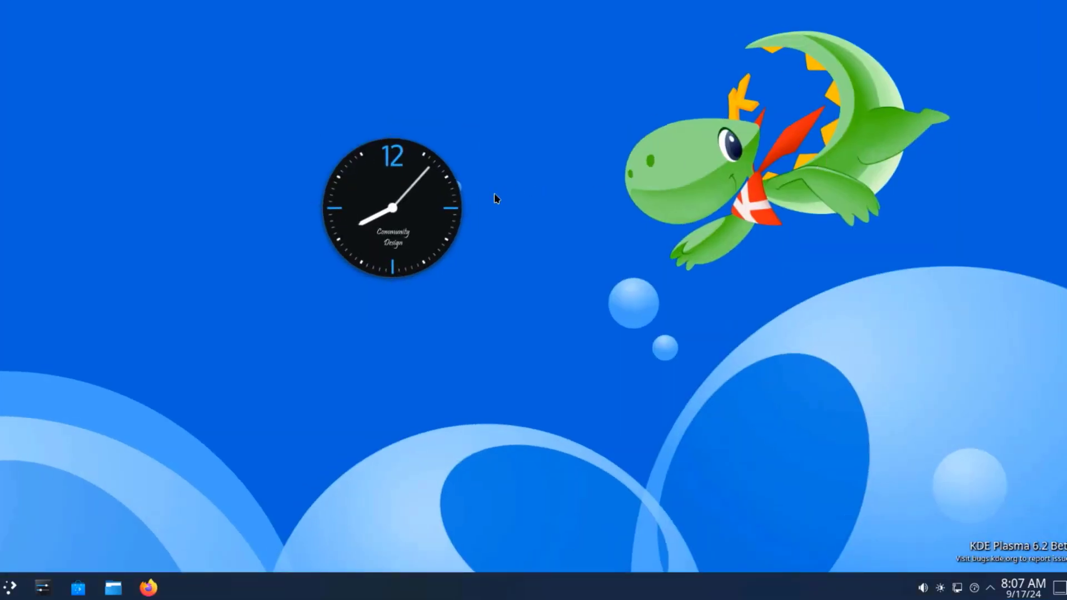
{"action": "left_click", "coordinate": [439, 259]}
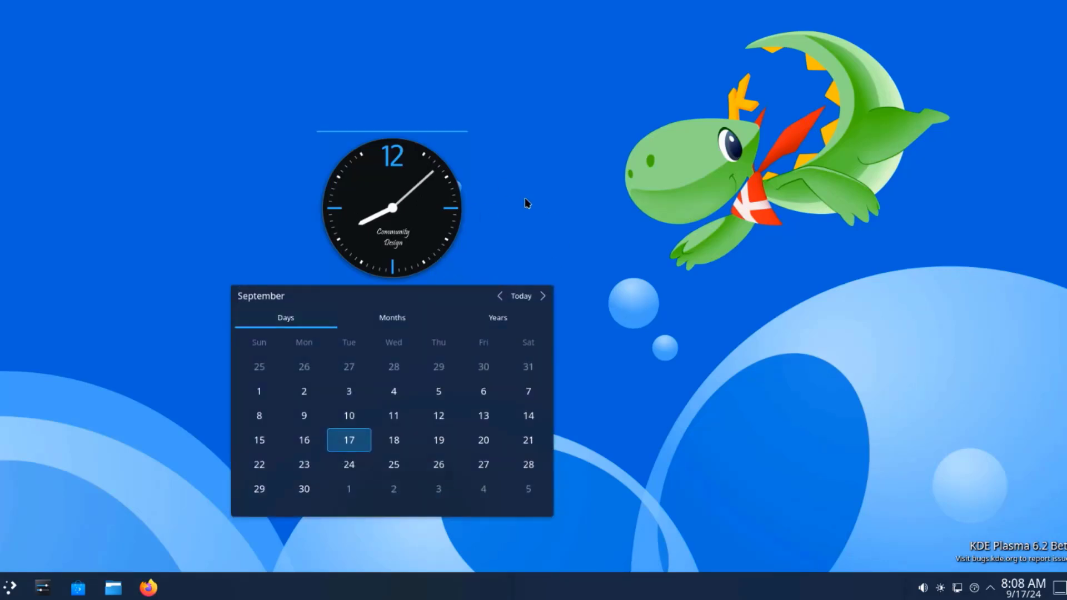
{"action": "left_click", "coordinate": [429, 190]}
{"action": "right_click", "coordinate": [403, 203]}
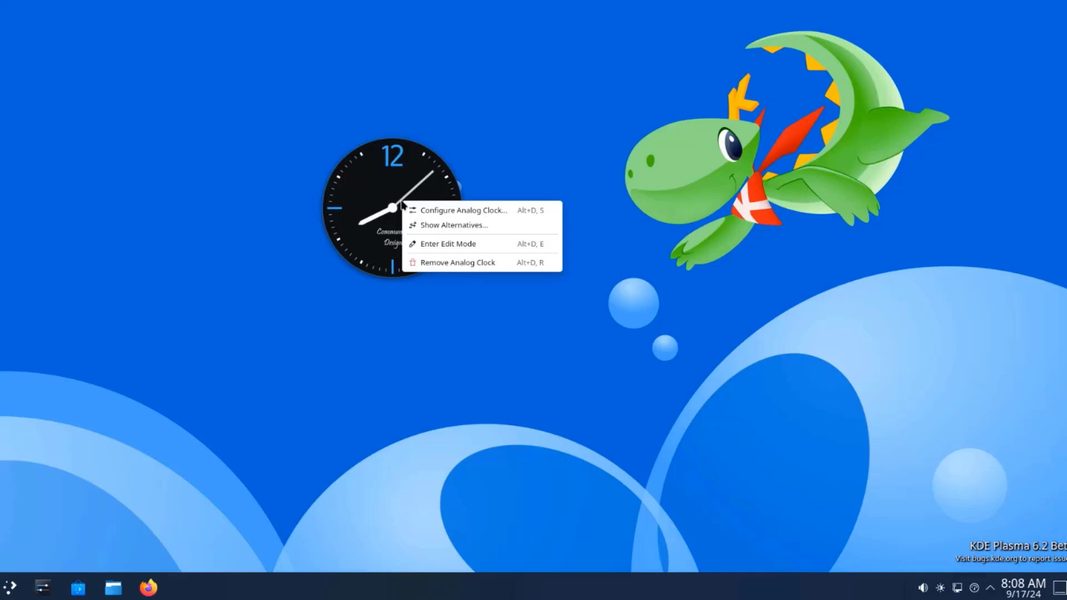
{"action": "left_click", "coordinate": [465, 265]}
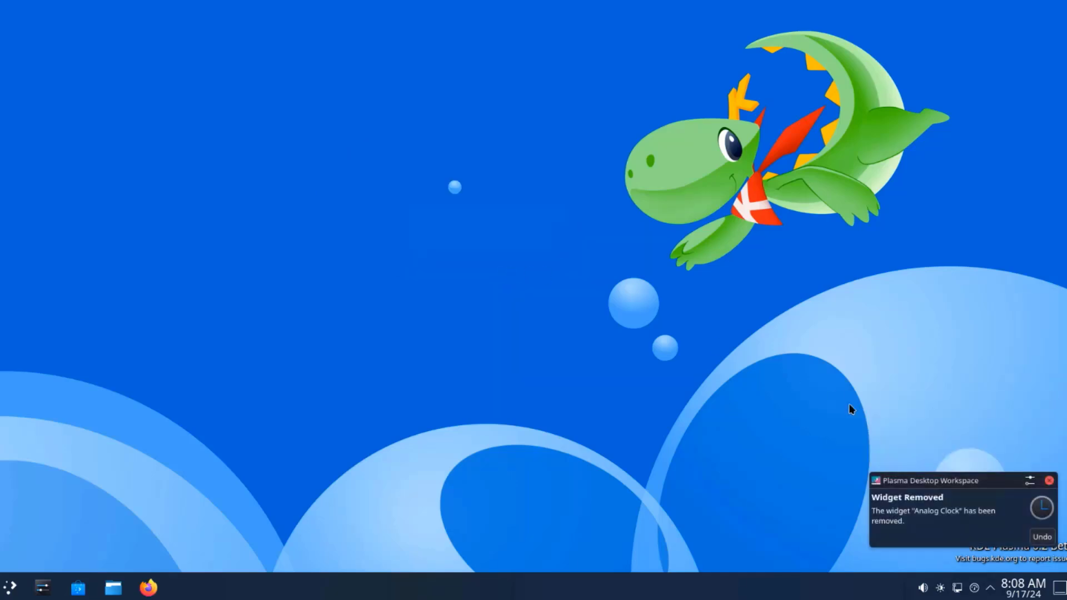
{"action": "left_click", "coordinate": [1049, 481]}
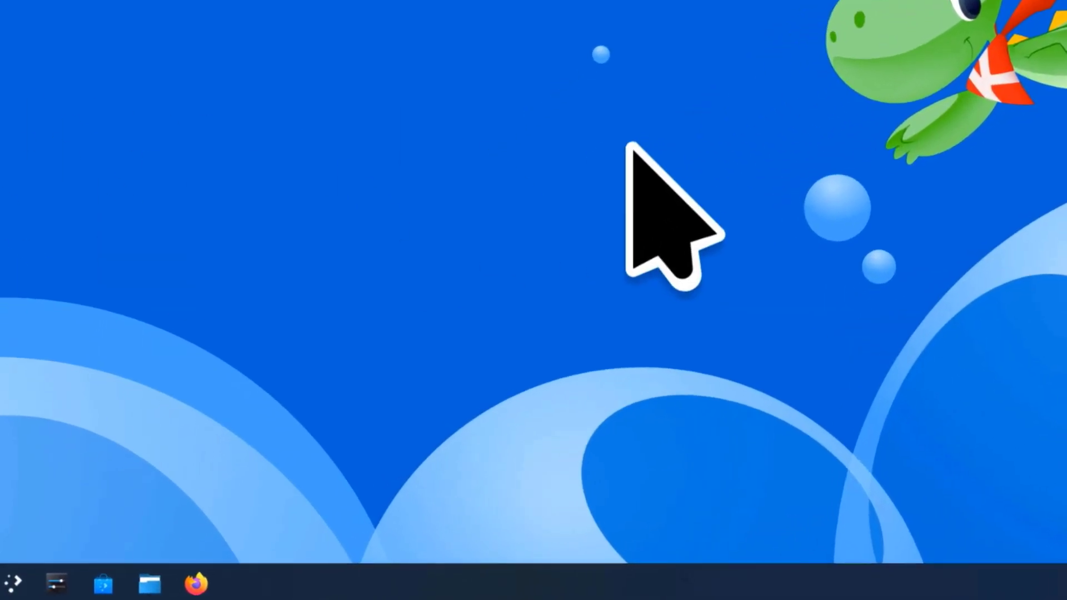
Step: Search the launcher for 'wayl' and open the Wayland compositor information in Info Center
{"action": "key", "text": "super"}
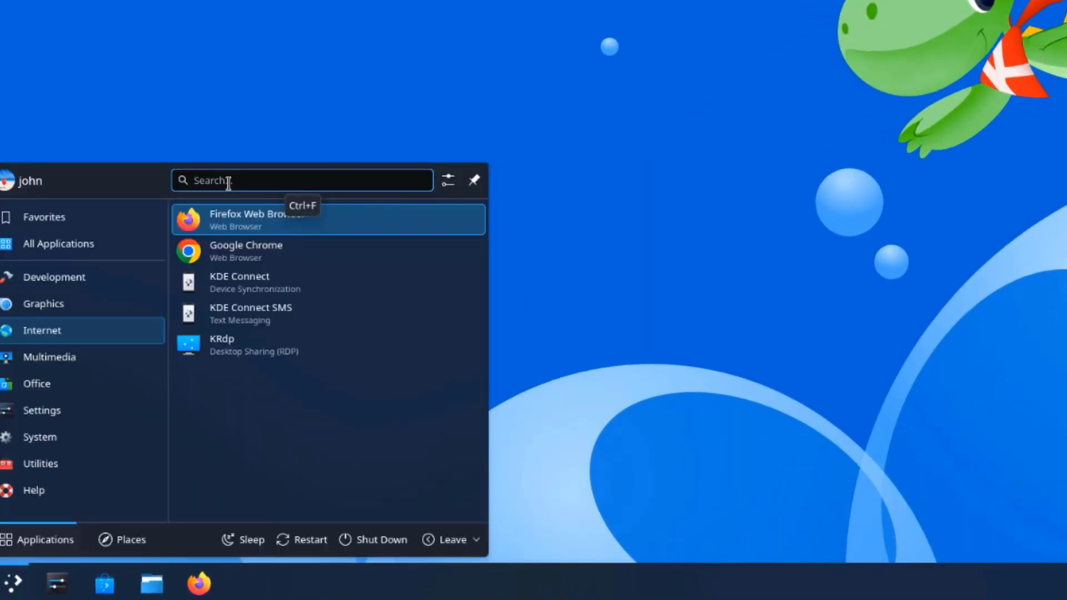
{"action": "type", "text": "wayl"}
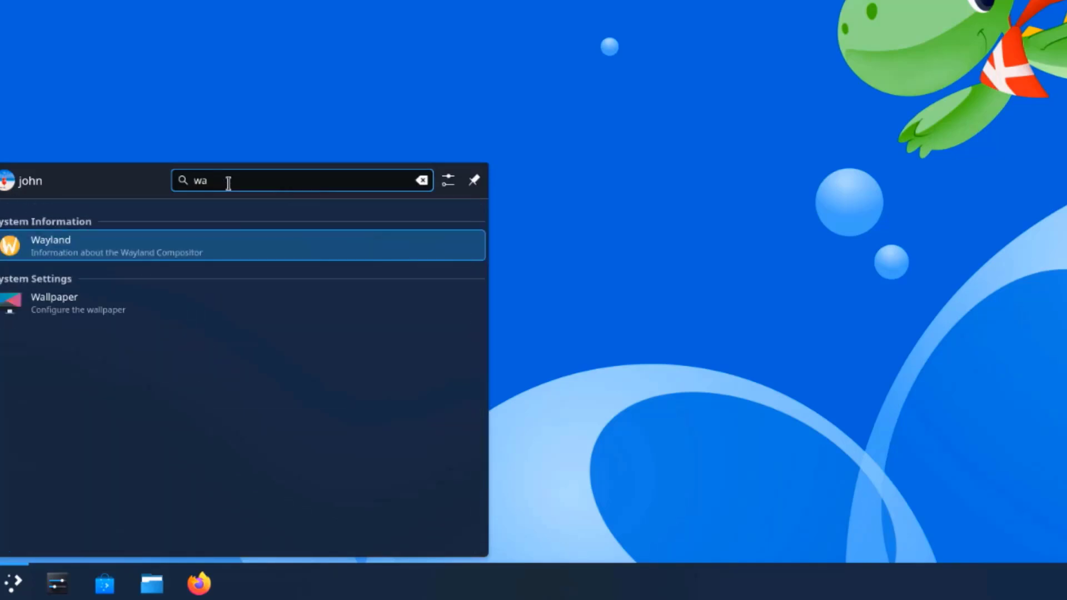
{"action": "left_click", "coordinate": [217, 248]}
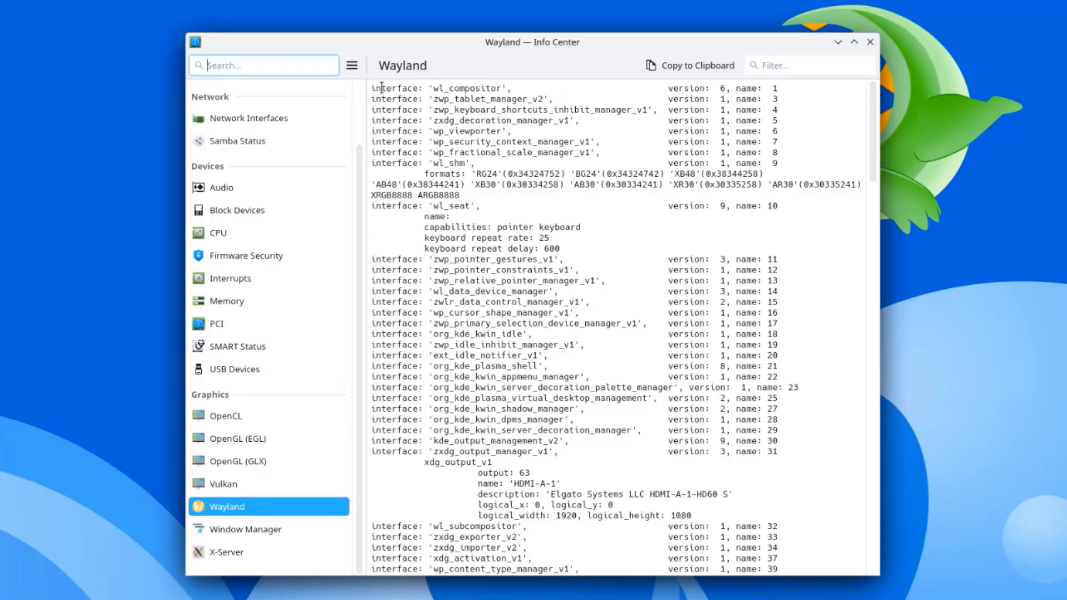
{"action": "left_click_drag", "start_coordinate": [378, 87], "coordinate": [667, 406]}
Step: Browse the OpenCL, OpenGL (EGL), OpenGL (GLX) and Vulkan information pages
{"action": "left_click", "coordinate": [258, 411]}
{"action": "left_click", "coordinate": [255, 439]}
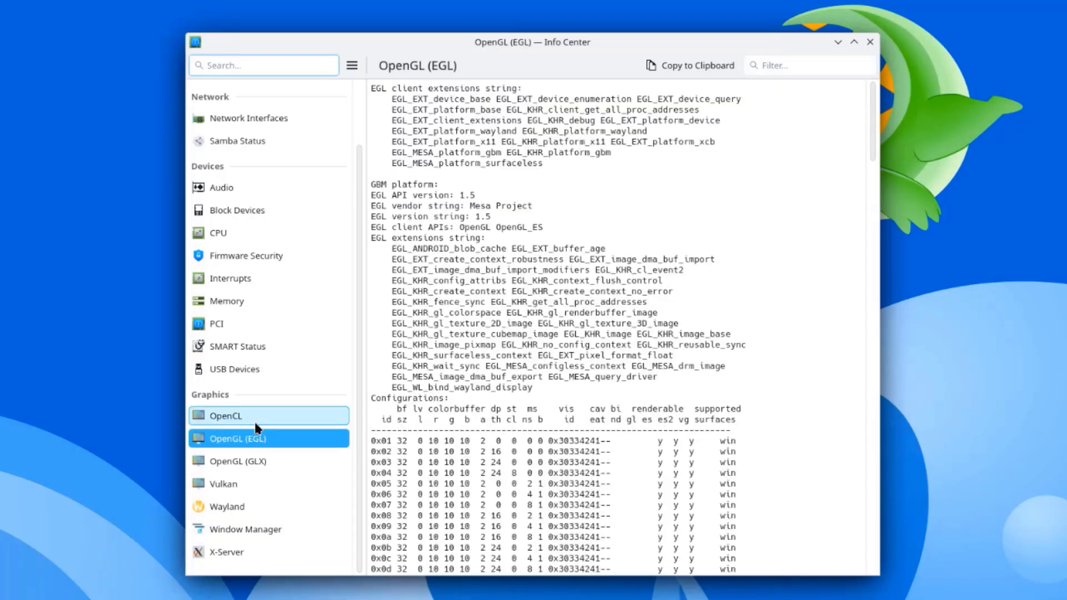
{"action": "left_click", "coordinate": [254, 422]}
{"action": "left_click", "coordinate": [257, 441]}
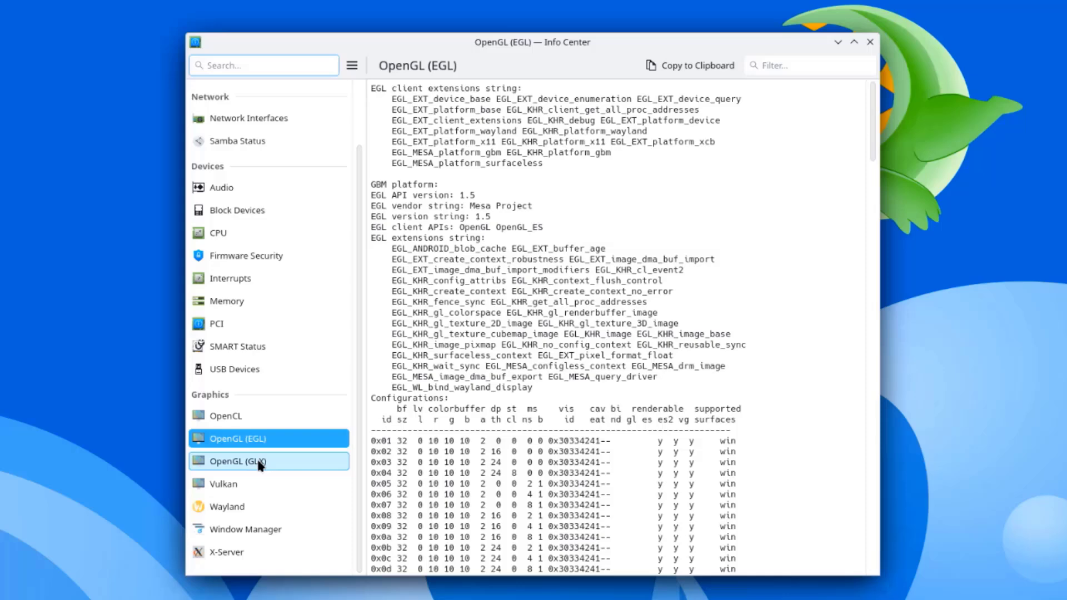
{"action": "left_click", "coordinate": [218, 467]}
{"action": "left_click", "coordinate": [340, 483]}
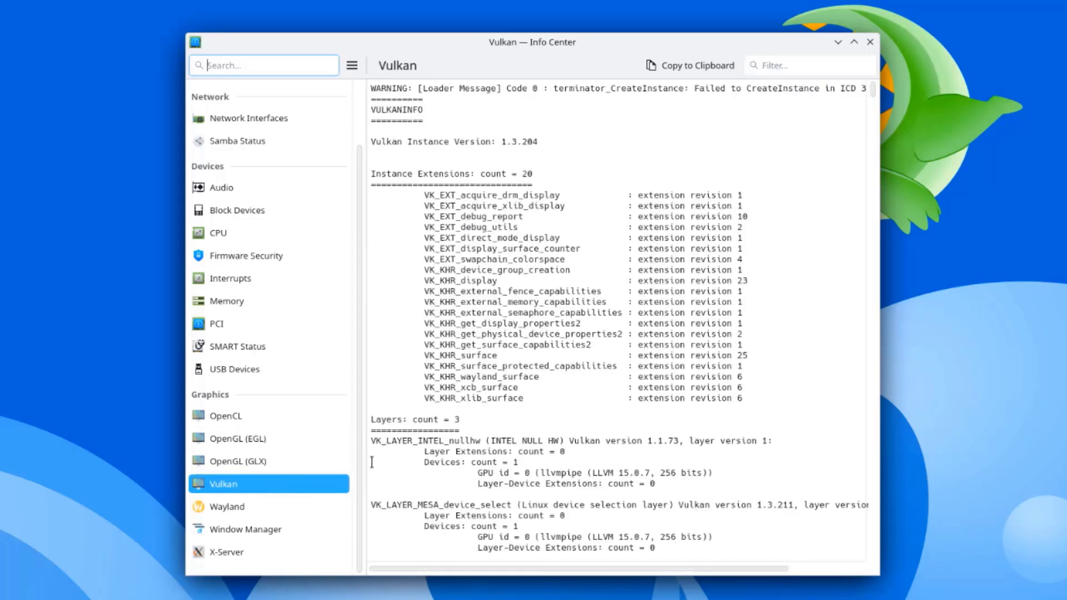
Step: Revisit Wayland, then scroll through the X-Server and Window Manager details
{"action": "left_click", "coordinate": [243, 505]}
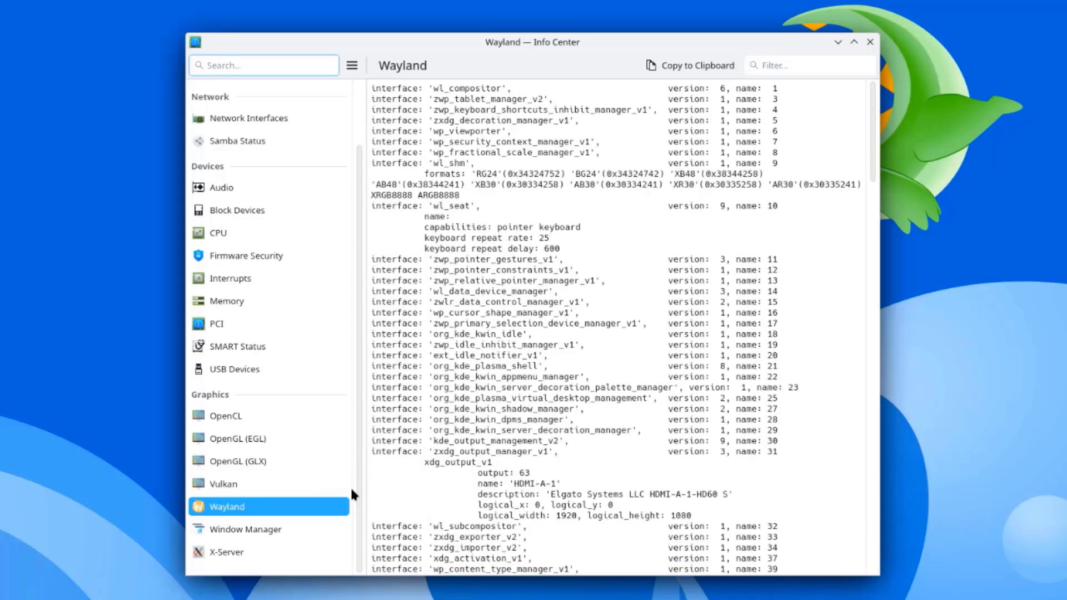
{"action": "left_click", "coordinate": [248, 549]}
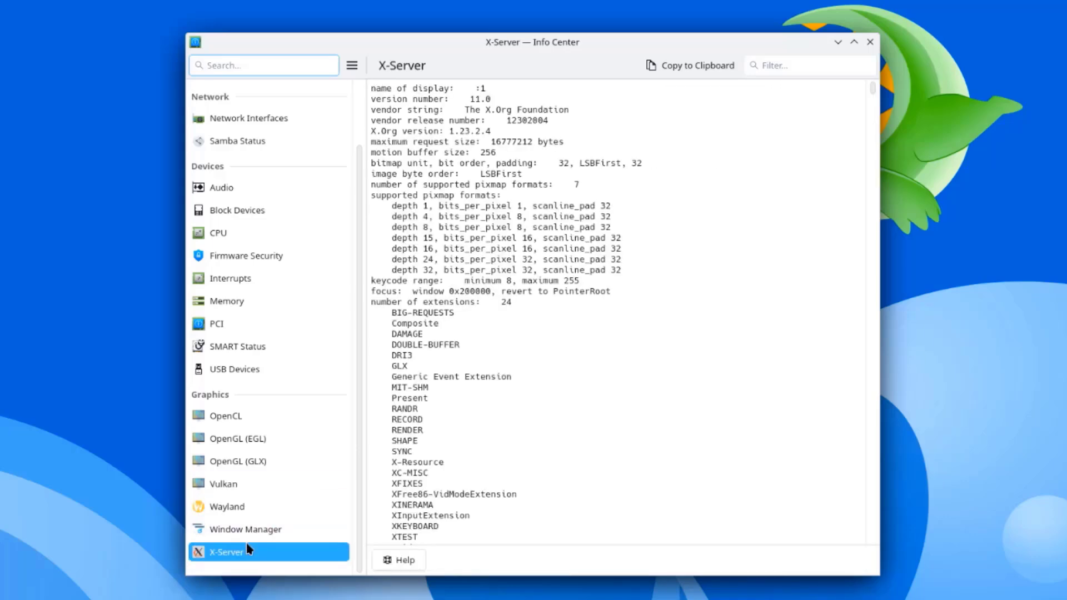
{"action": "scroll", "coordinate": [655, 350], "scroll_direction": "down", "scroll_amount": 20}
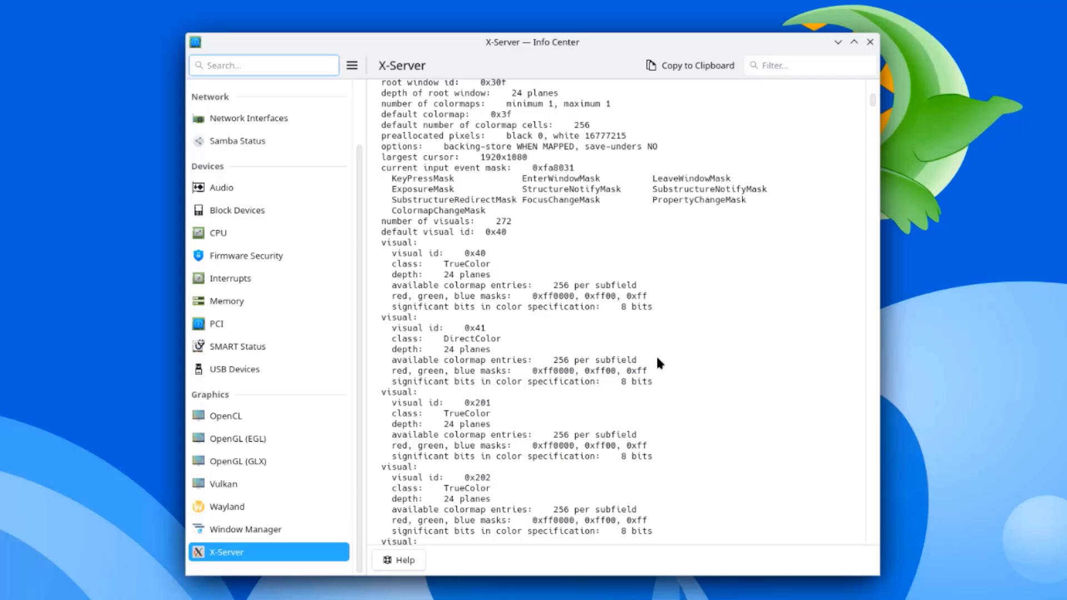
{"action": "scroll", "coordinate": [660, 364], "scroll_direction": "down", "scroll_amount": 3}
{"action": "key", "text": "Up"}
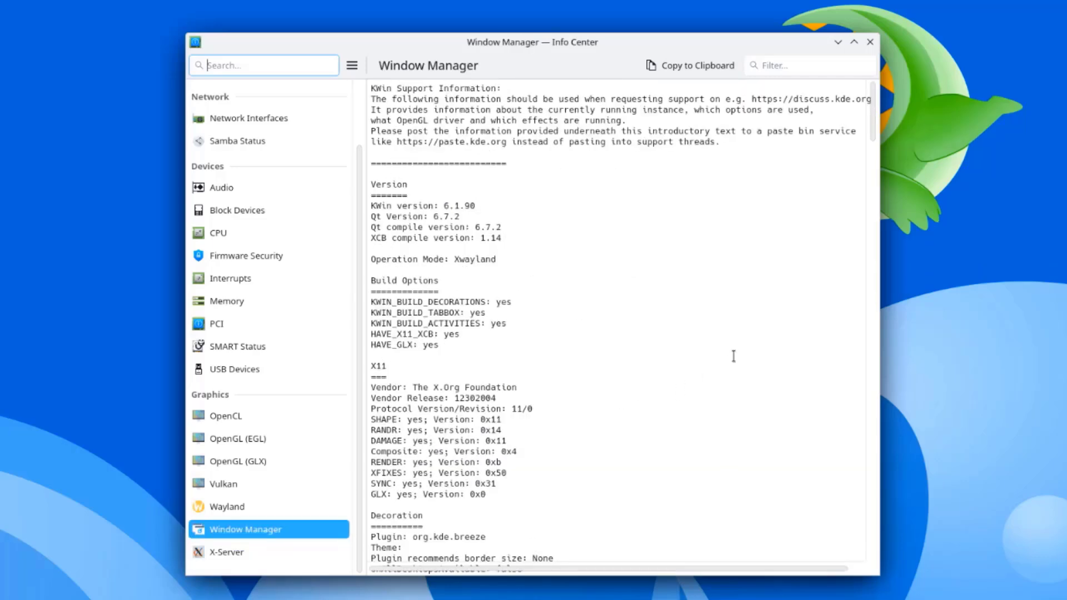
{"action": "scroll", "coordinate": [700, 333], "scroll_direction": "down", "scroll_amount": 20}
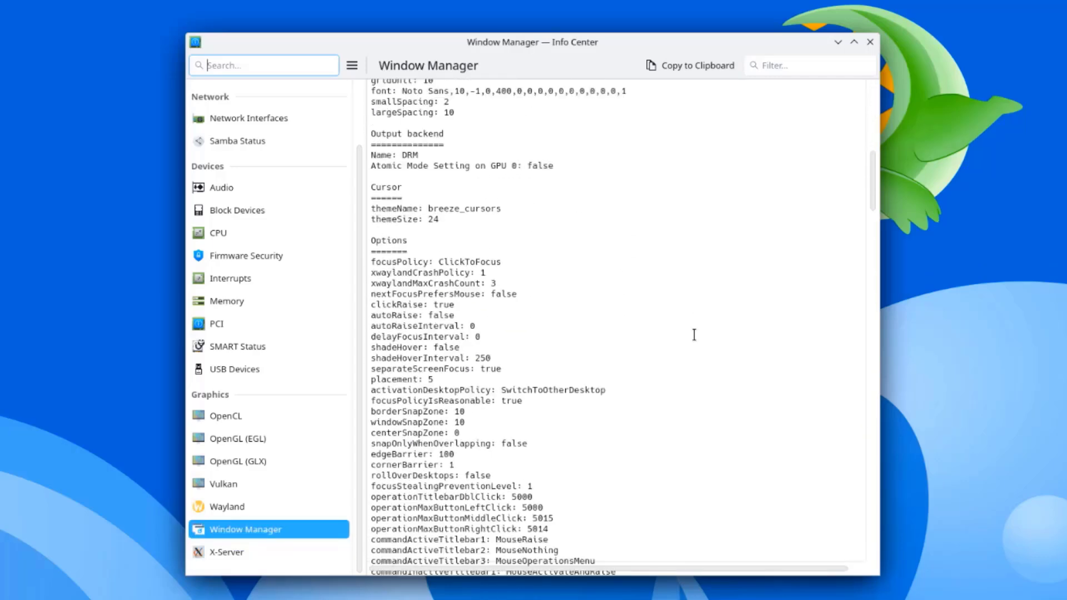
{"action": "scroll", "coordinate": [694, 334], "scroll_direction": "down", "scroll_amount": 6}
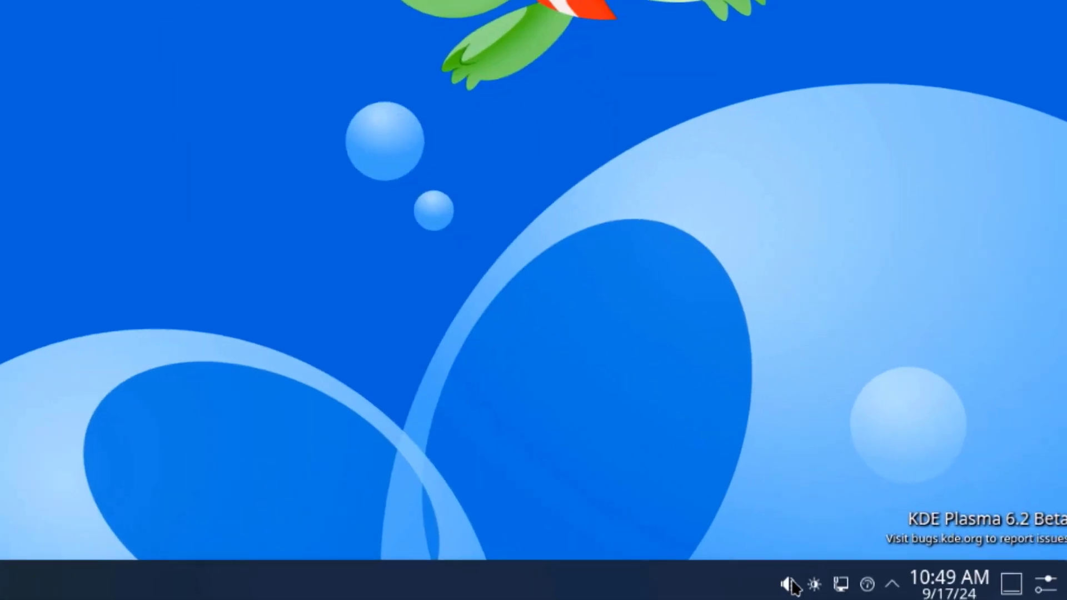
{"action": "left_click", "coordinate": [792, 585]}
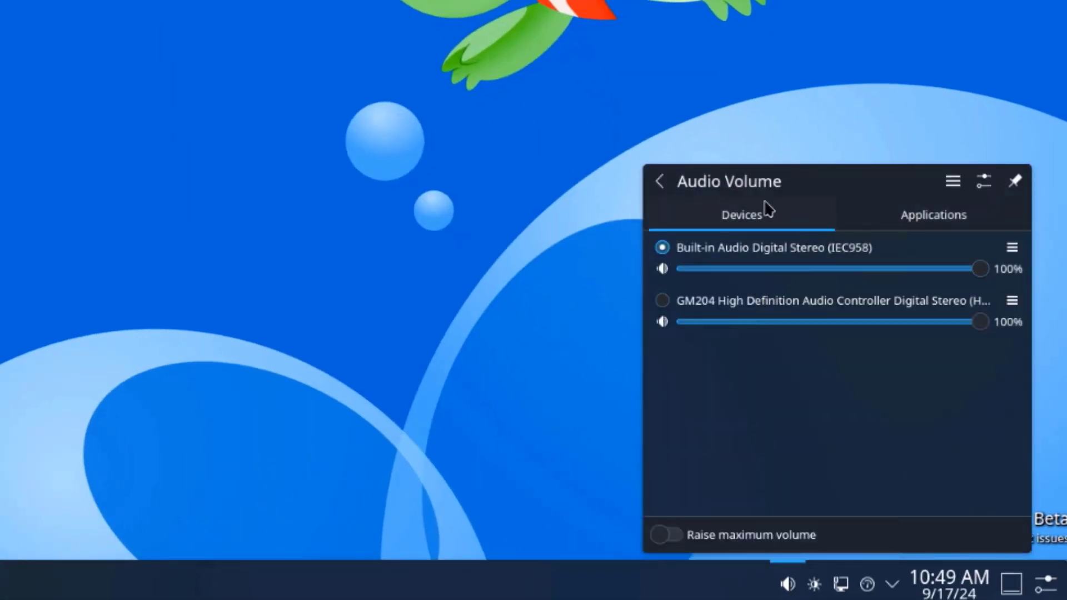
{"action": "left_click", "coordinate": [909, 217]}
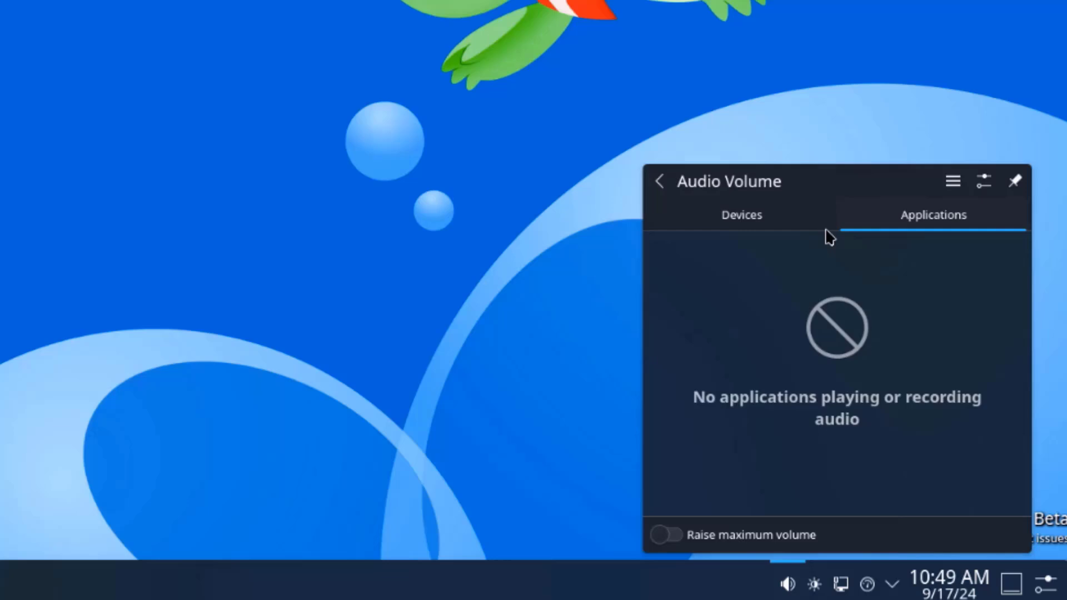
{"action": "left_click", "coordinate": [748, 227]}
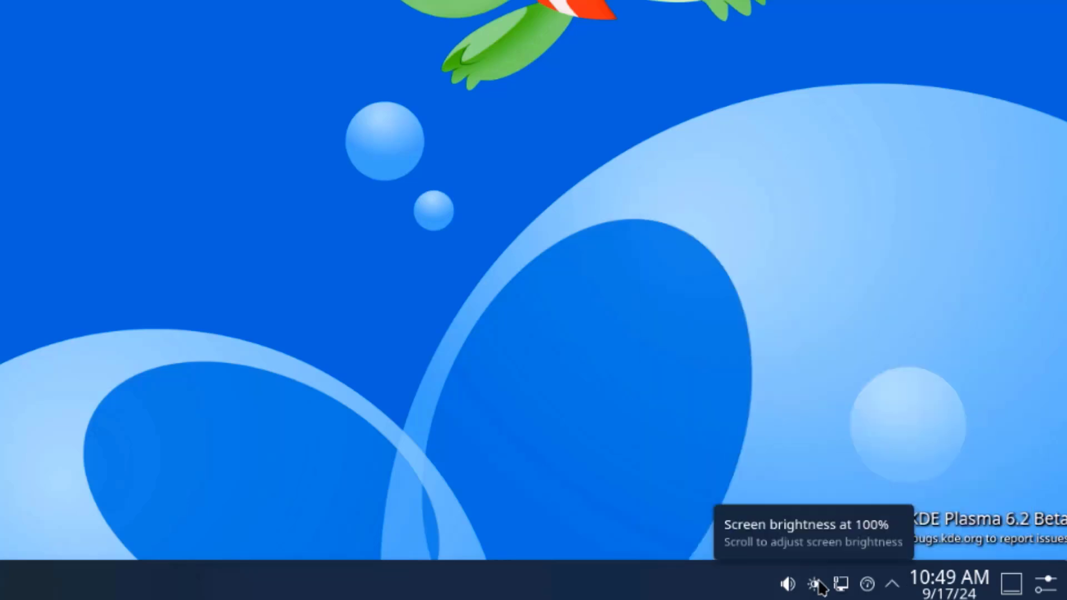
{"action": "left_click", "coordinate": [815, 583]}
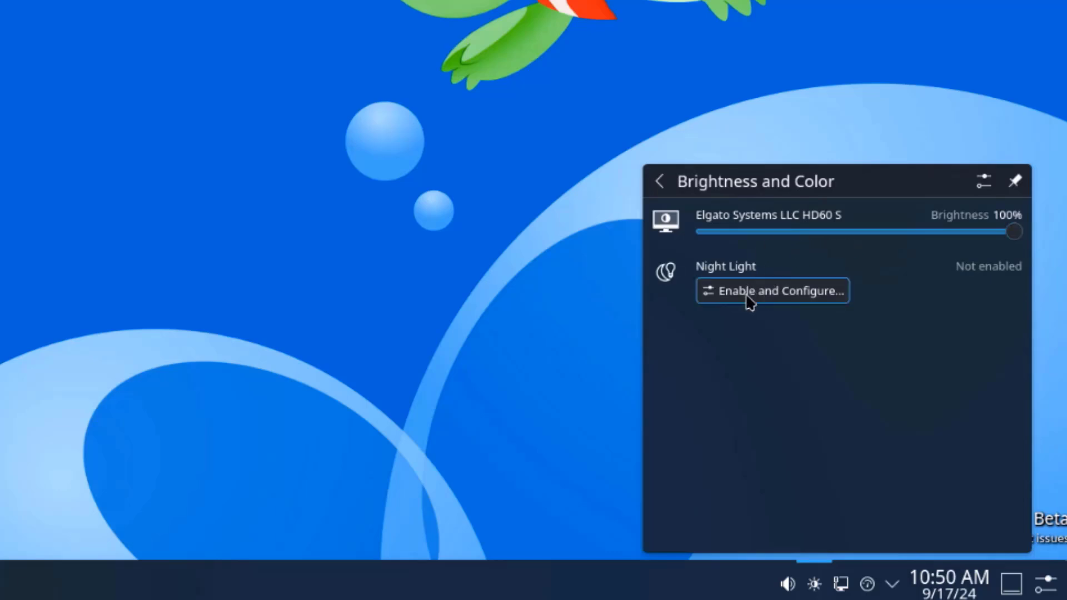
{"action": "left_click", "coordinate": [841, 584]}
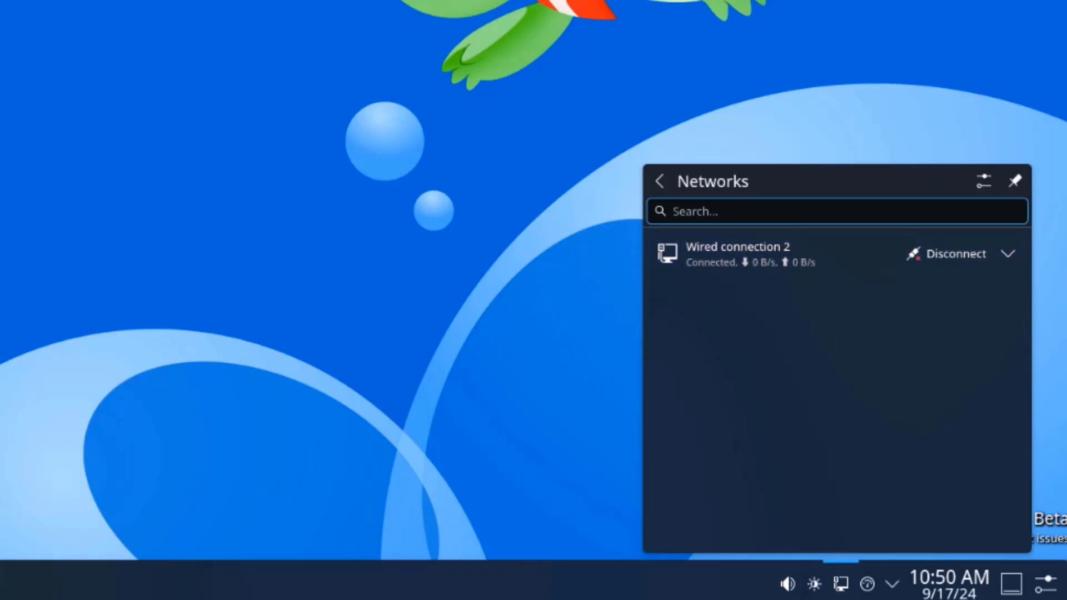
{"action": "left_click", "coordinate": [1015, 181]}
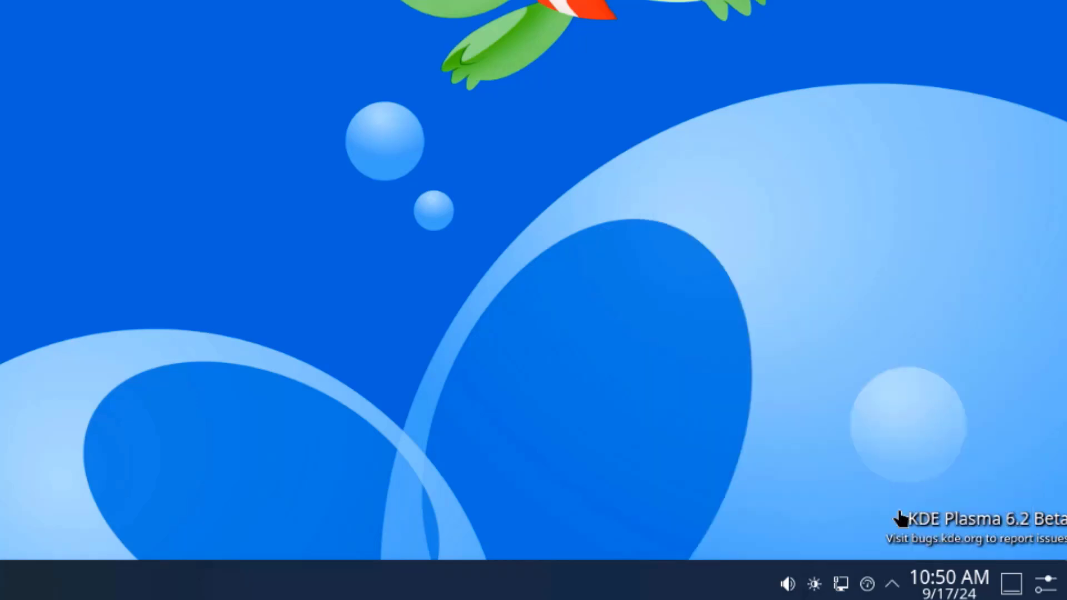
{"action": "left_click", "coordinate": [868, 584]}
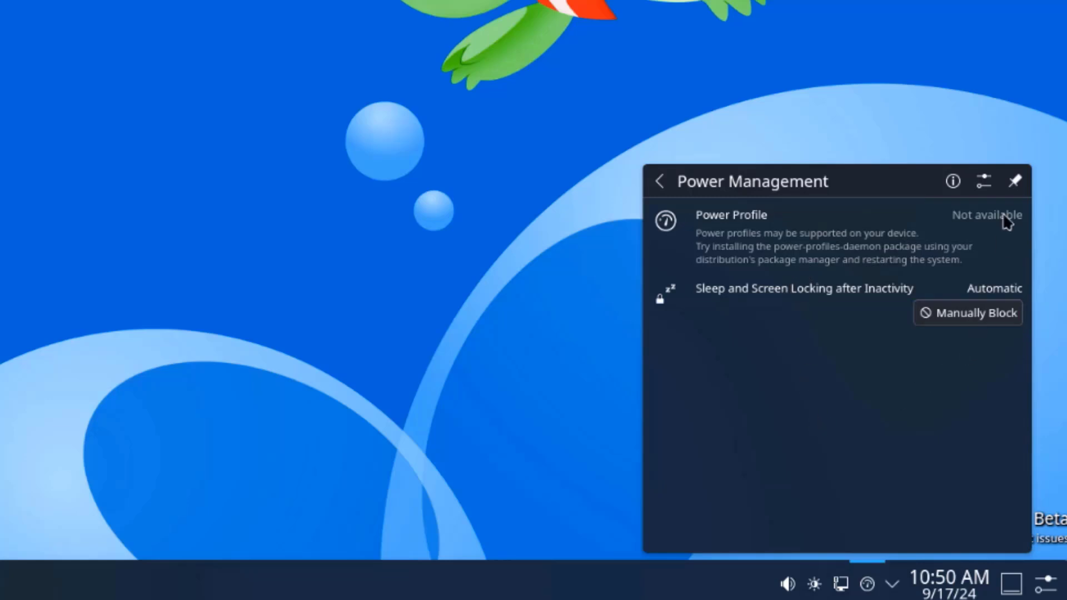
{"action": "left_click", "coordinate": [893, 584]}
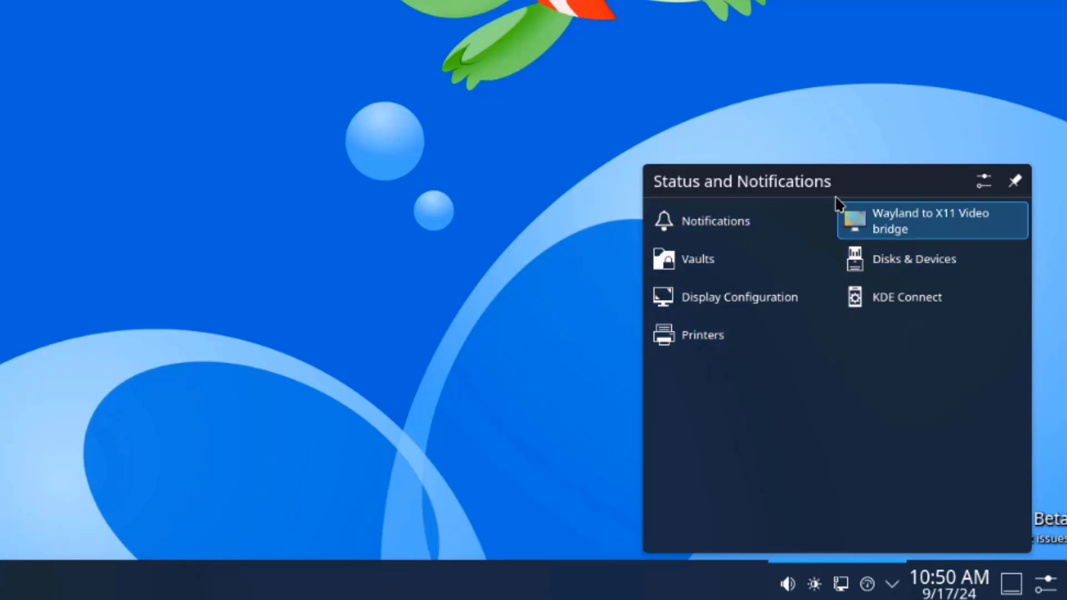
{"action": "left_click", "coordinate": [816, 103]}
{"action": "left_click", "coordinate": [950, 581]}
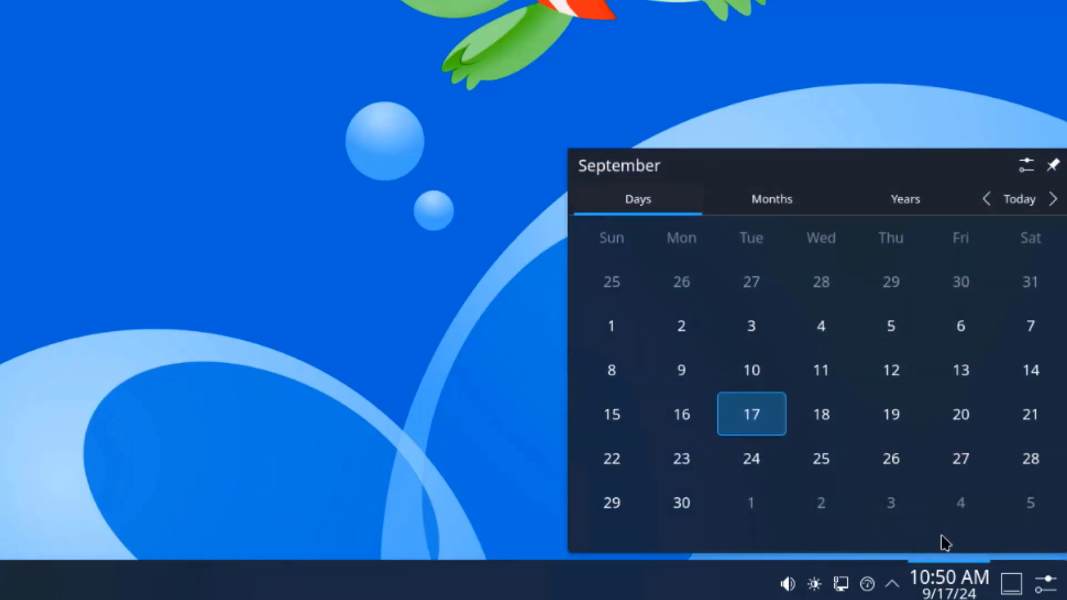
{"action": "left_click", "coordinate": [1053, 201]}
{"action": "left_click", "coordinate": [986, 200]}
{"action": "left_click", "coordinate": [920, 205]}
Step: Set the Weather Report location to New York City, Central Park via a 'new york' search
{"action": "left_click", "coordinate": [1047, 585]}
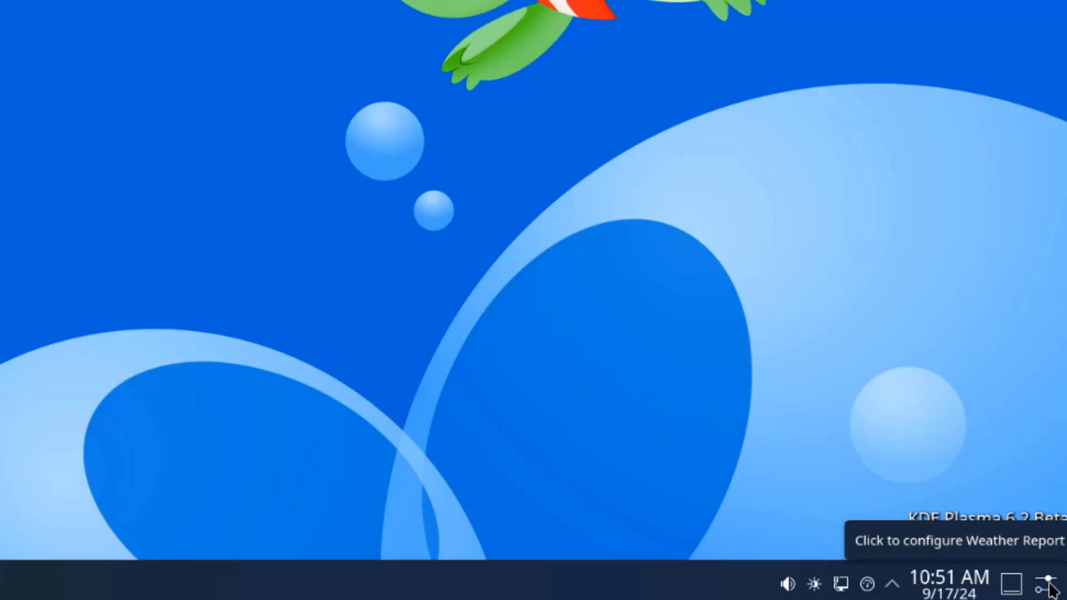
{"action": "left_click", "coordinate": [1050, 586]}
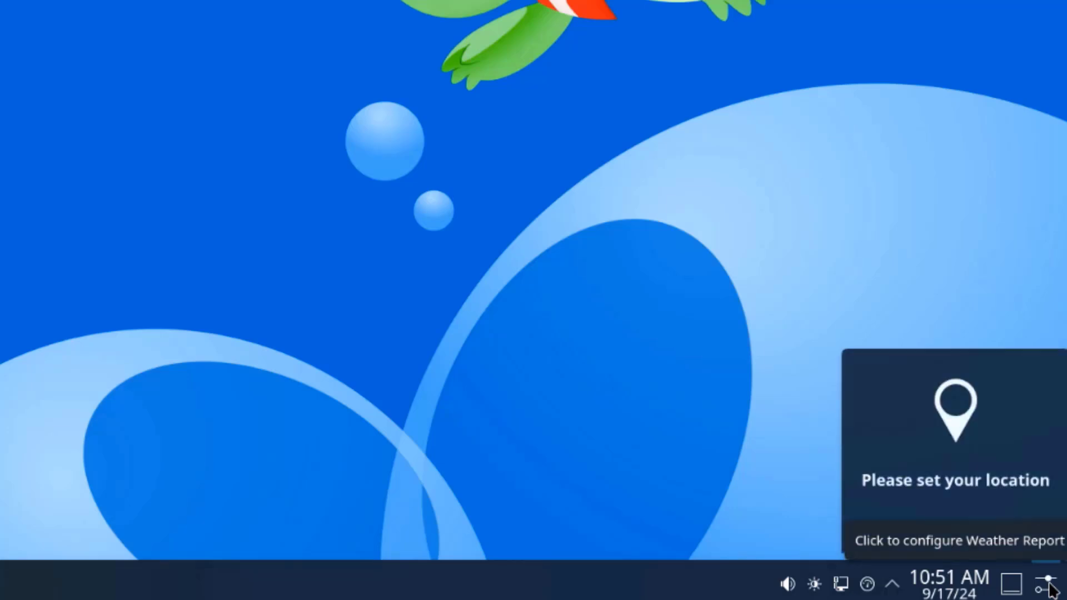
{"action": "left_click", "coordinate": [964, 527]}
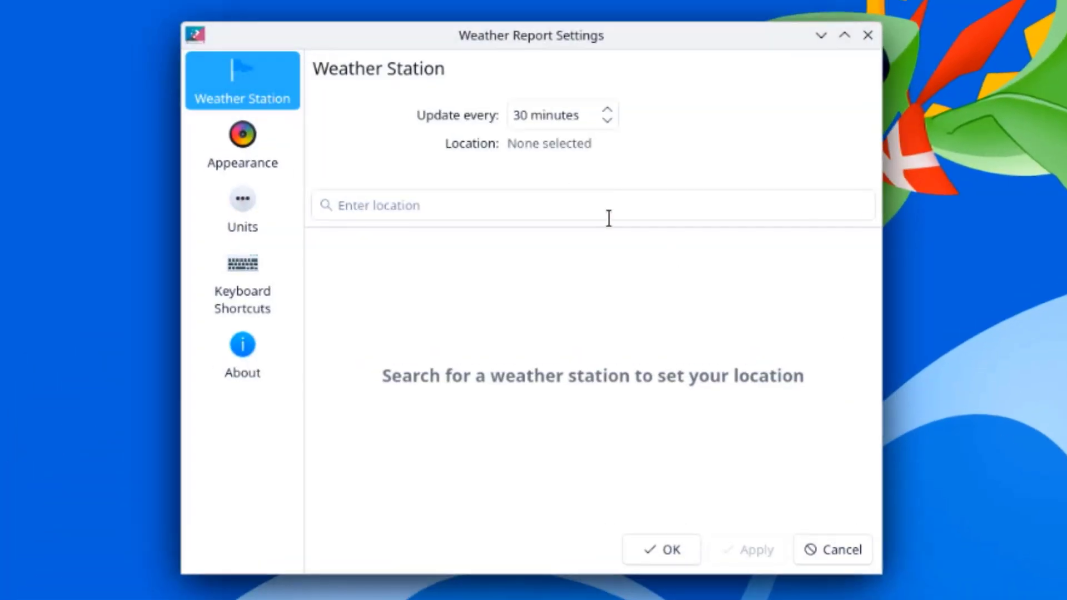
{"action": "left_click", "coordinate": [486, 205]}
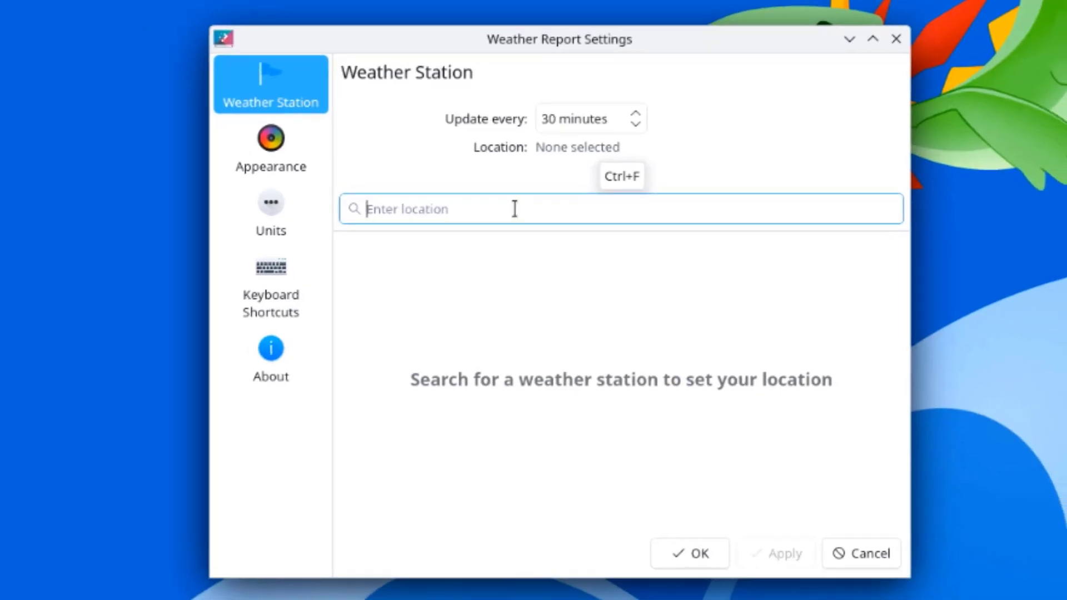
{"action": "type", "text": "ne"}
{"action": "type", "text": "w "}
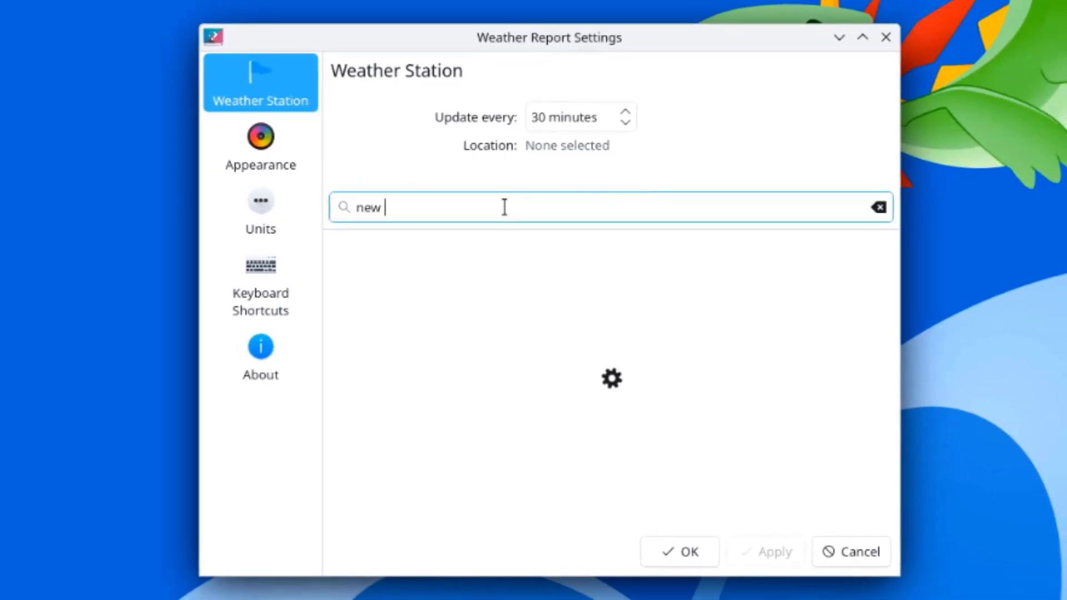
{"action": "type", "text": "york"}
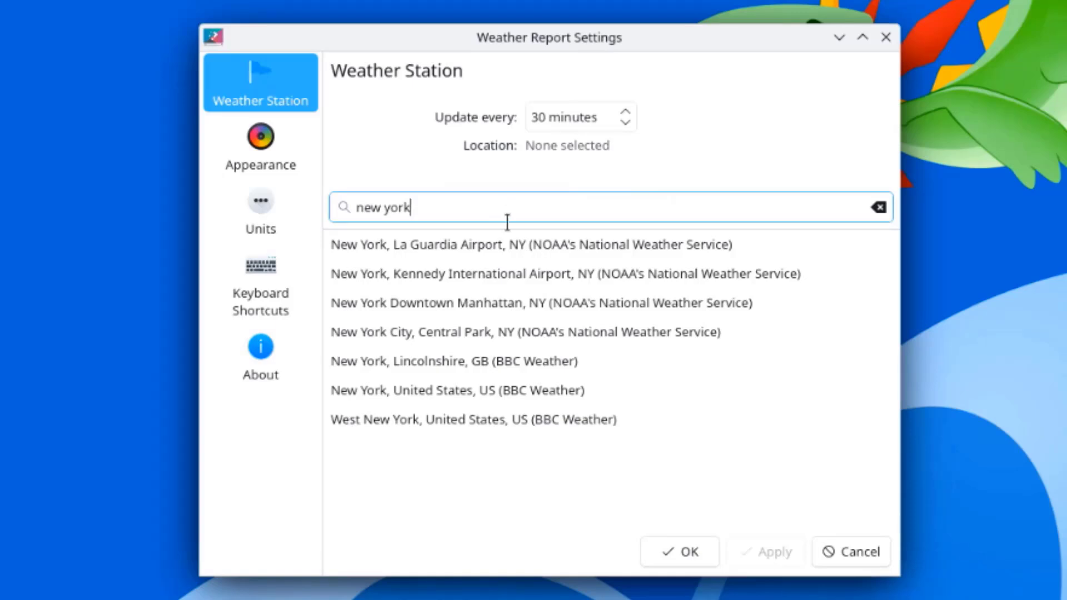
{"action": "left_click", "coordinate": [516, 345]}
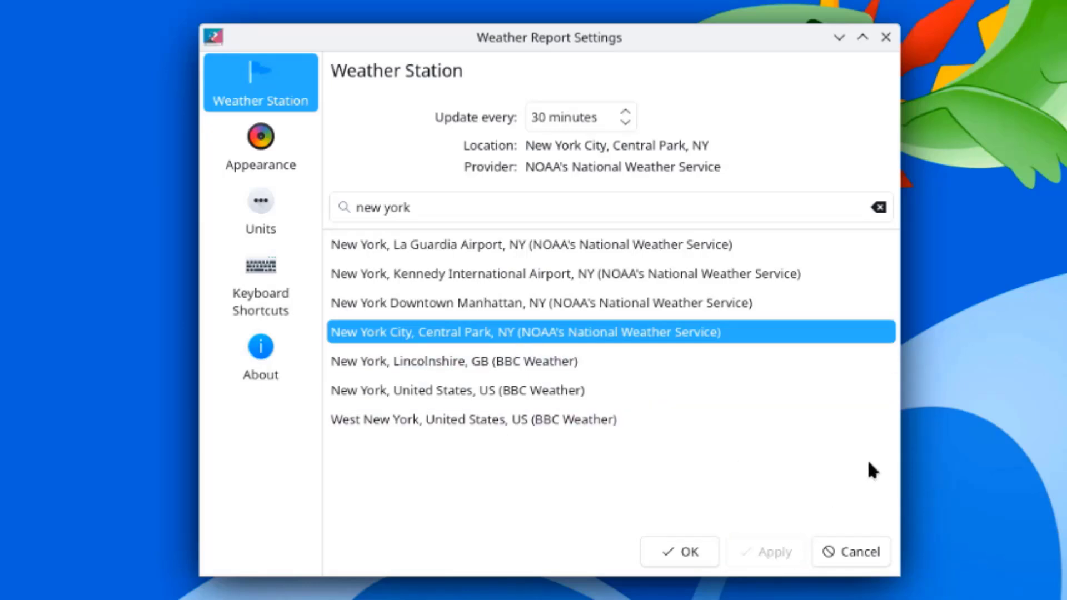
{"action": "left_click", "coordinate": [683, 546]}
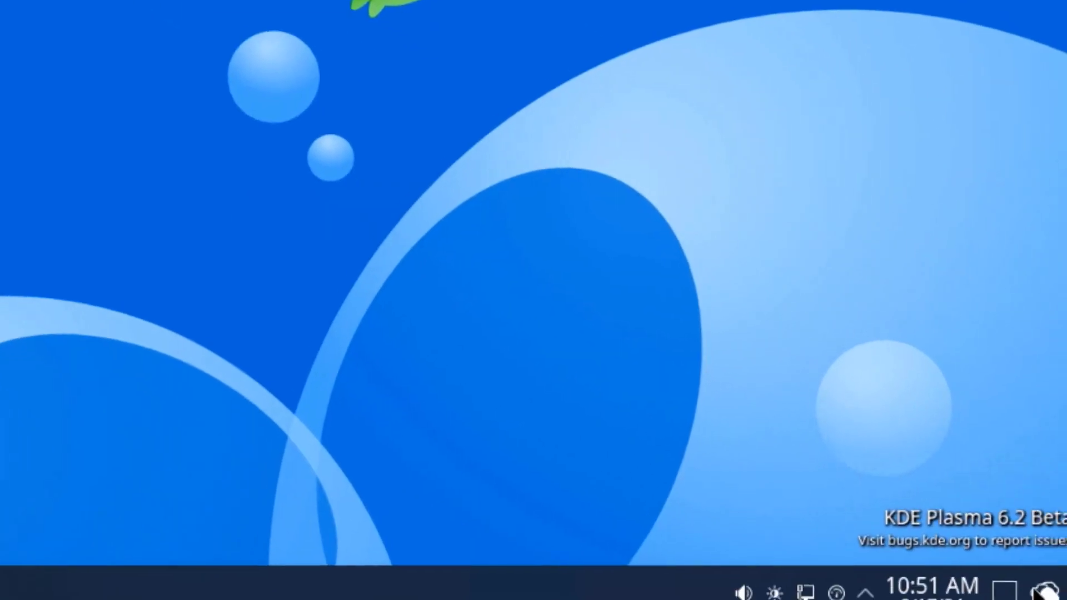
Step: Show the New York weather forecast popup and bring up the widget's options
{"action": "left_click", "coordinate": [1039, 588]}
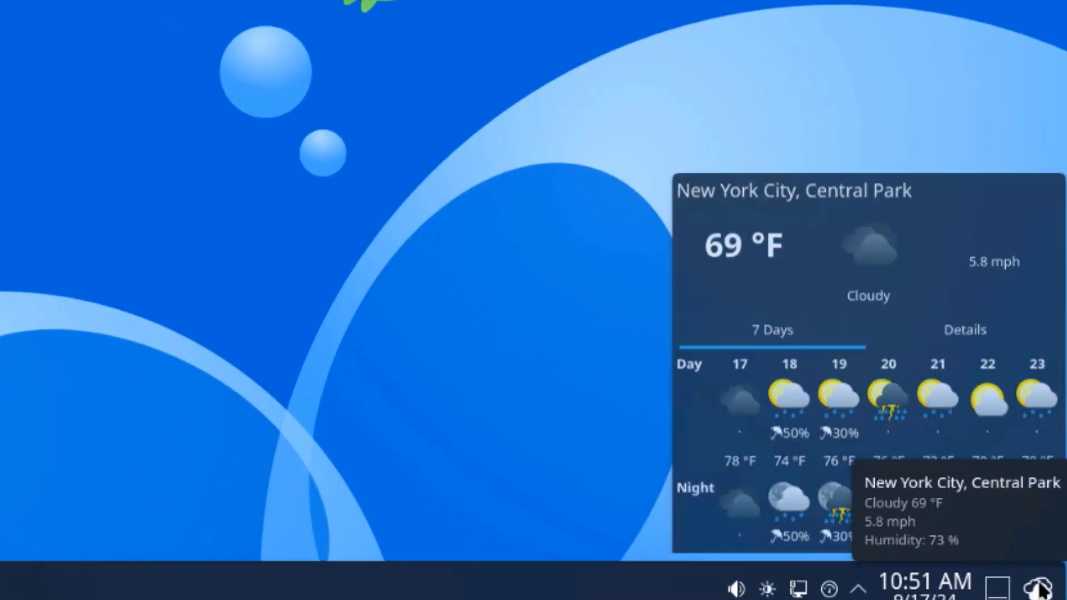
{"action": "left_click", "coordinate": [1038, 588]}
{"action": "left_click", "coordinate": [1039, 588]}
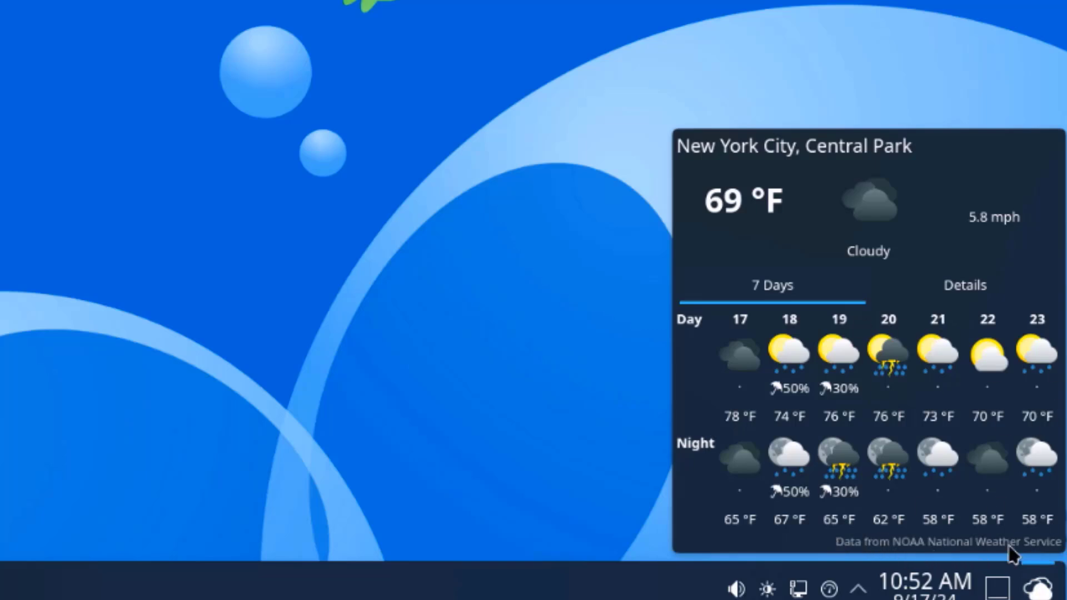
{"action": "right_click", "coordinate": [1040, 590]}
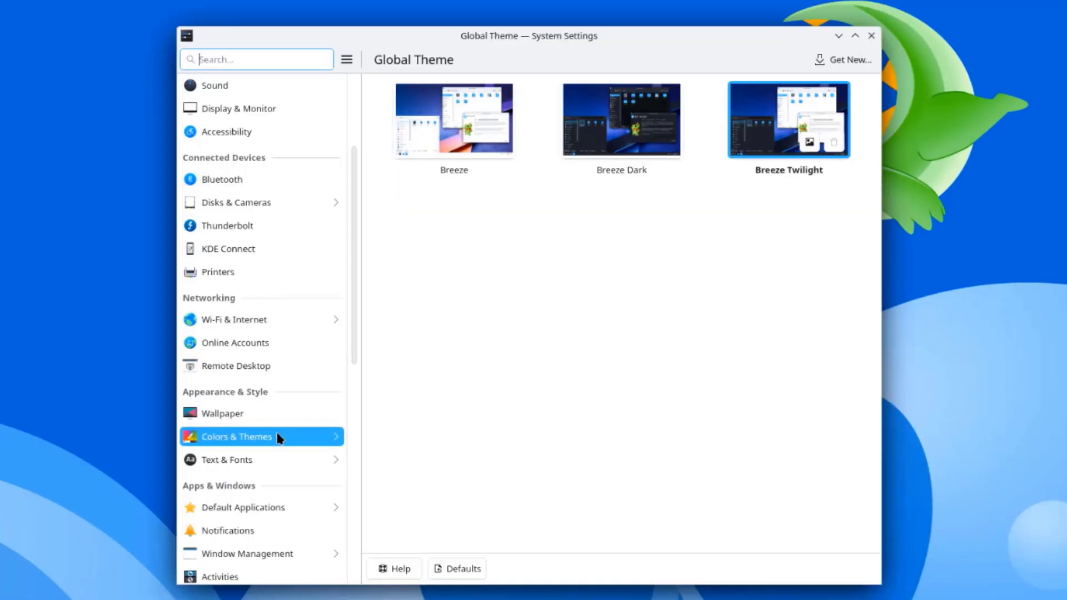
Step: Apply the Breeze Light theme under Colors & Themes > Cursors, then quit System Settings
{"action": "left_click", "coordinate": [261, 439]}
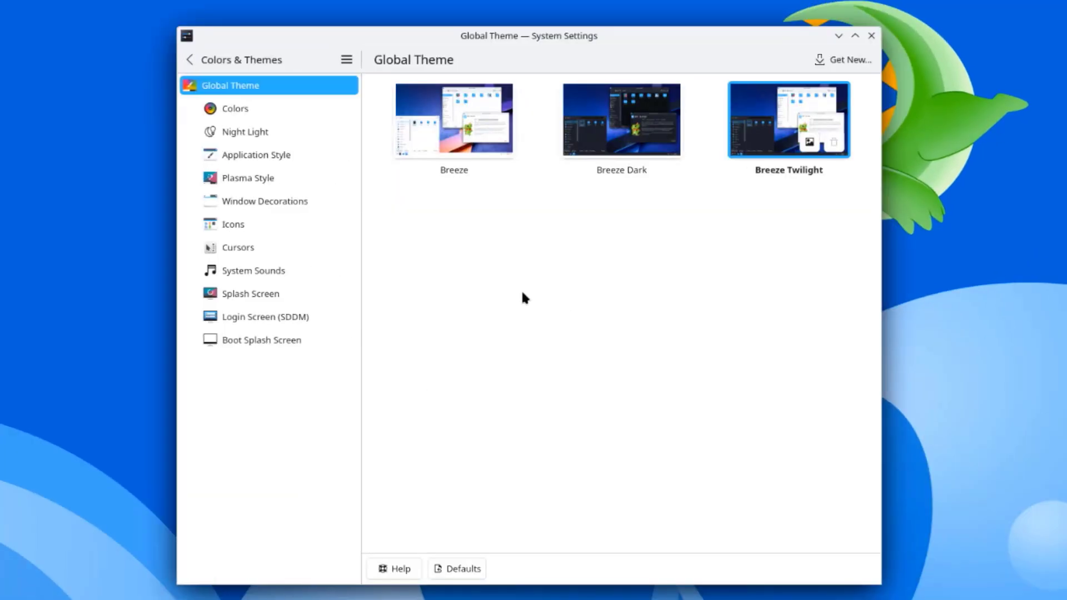
{"action": "left_click", "coordinate": [251, 250]}
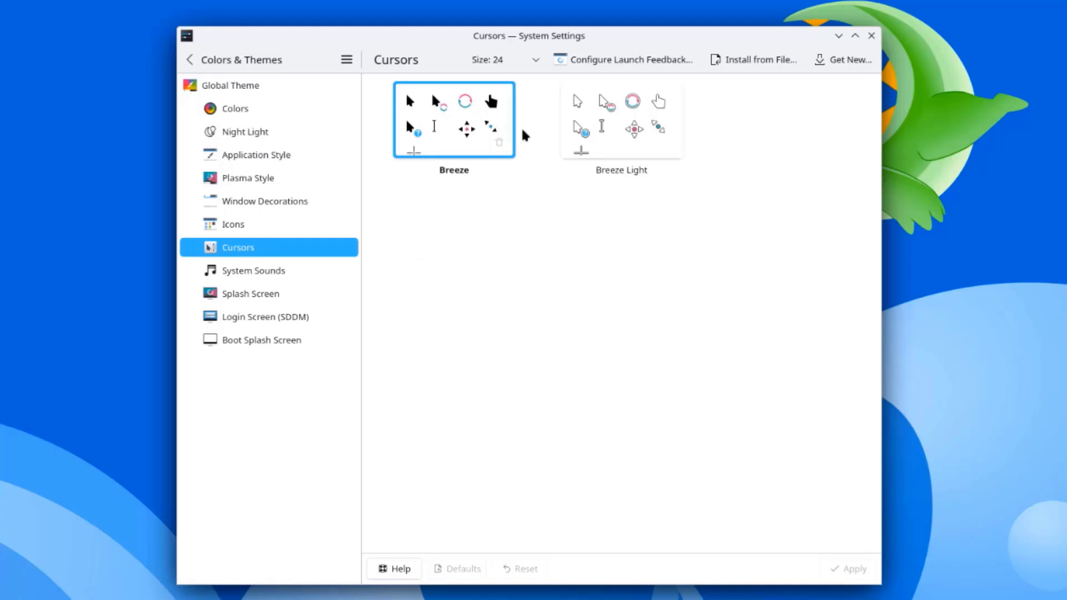
{"action": "left_click", "coordinate": [611, 123]}
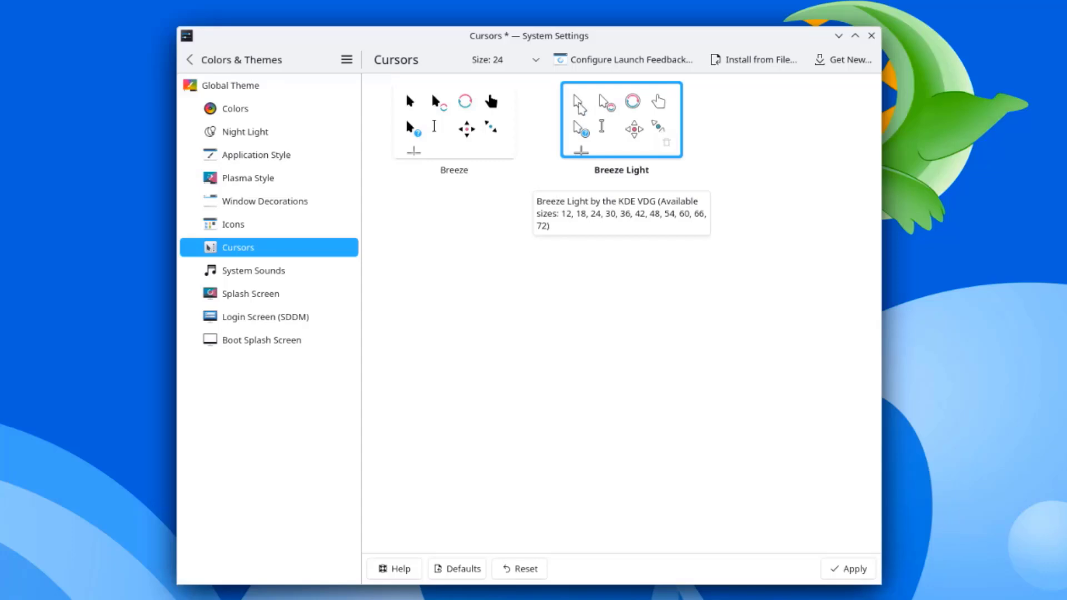
{"action": "double_click", "coordinate": [580, 103]}
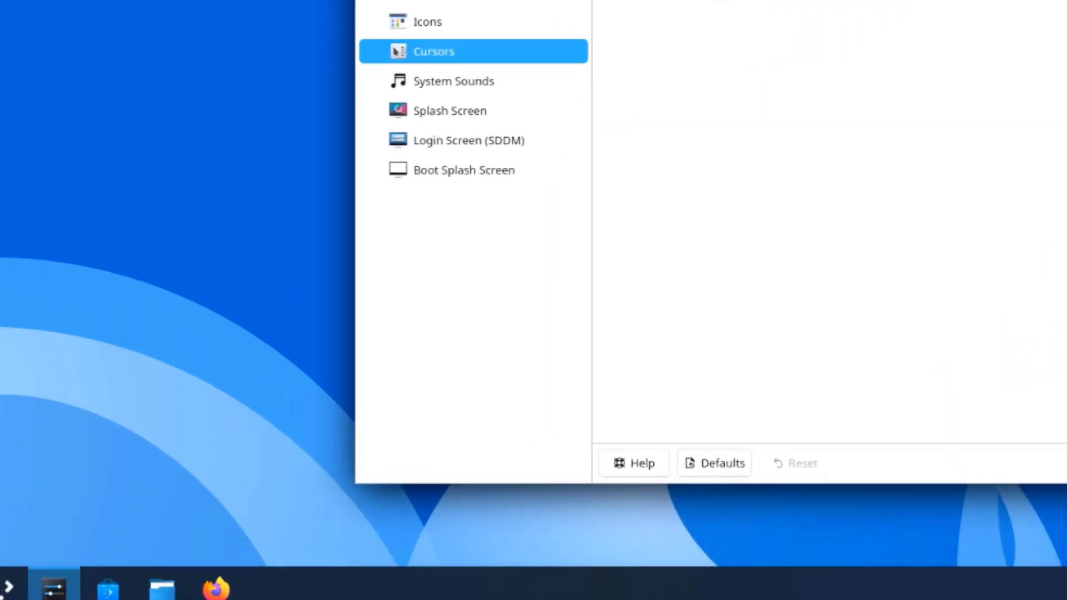
{"action": "key", "text": "ctrl+q"}
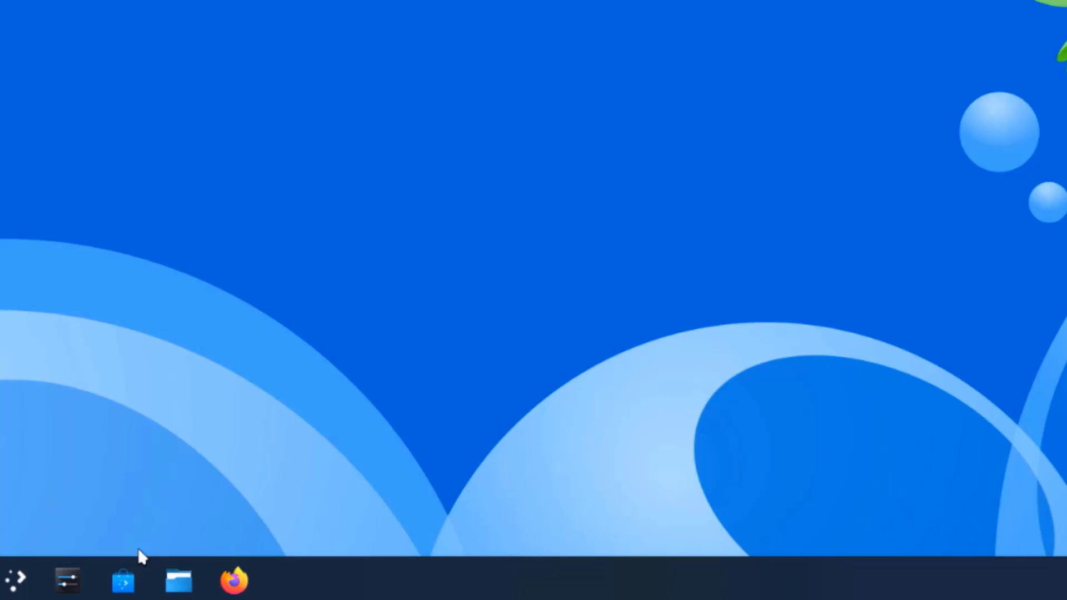
Step: Open Dolphin on Network, browse the remote protocol list, and start the Add Network Folder wizard
{"action": "left_click", "coordinate": [180, 583]}
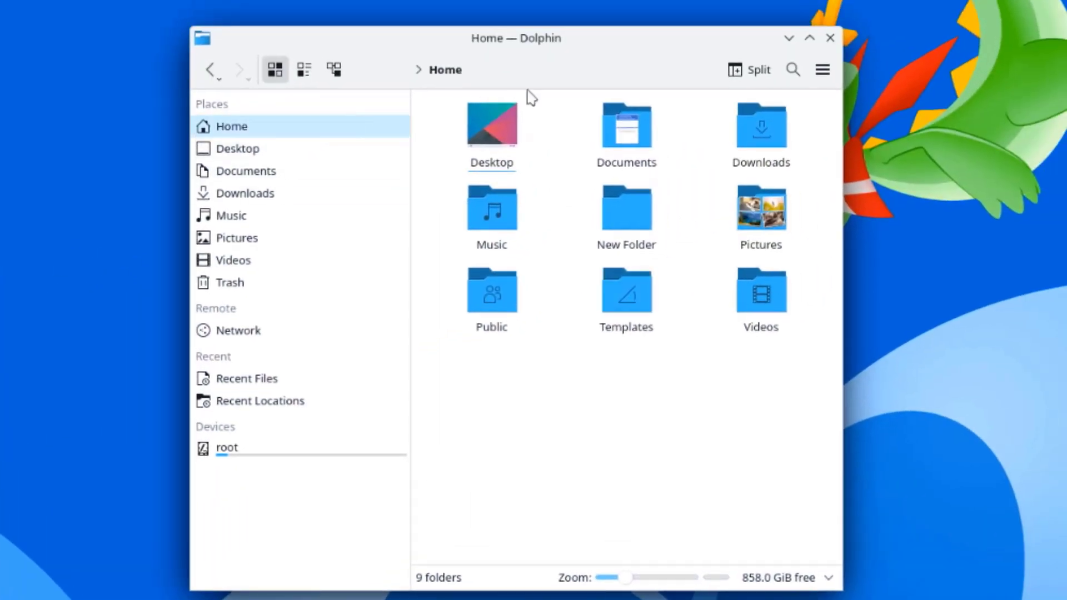
{"action": "left_click", "coordinate": [244, 331]}
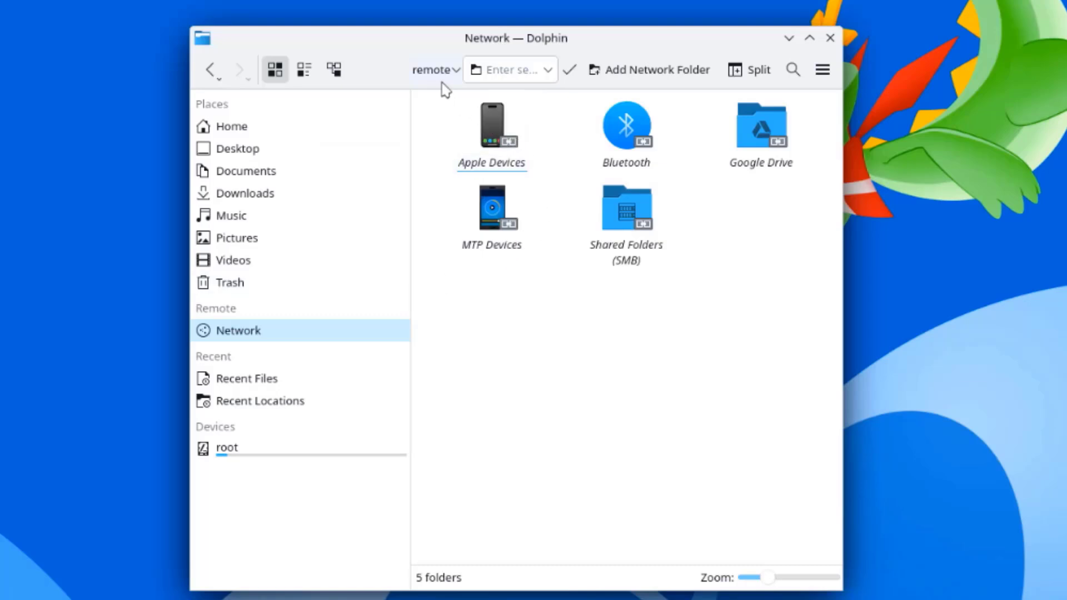
{"action": "left_click", "coordinate": [458, 71]}
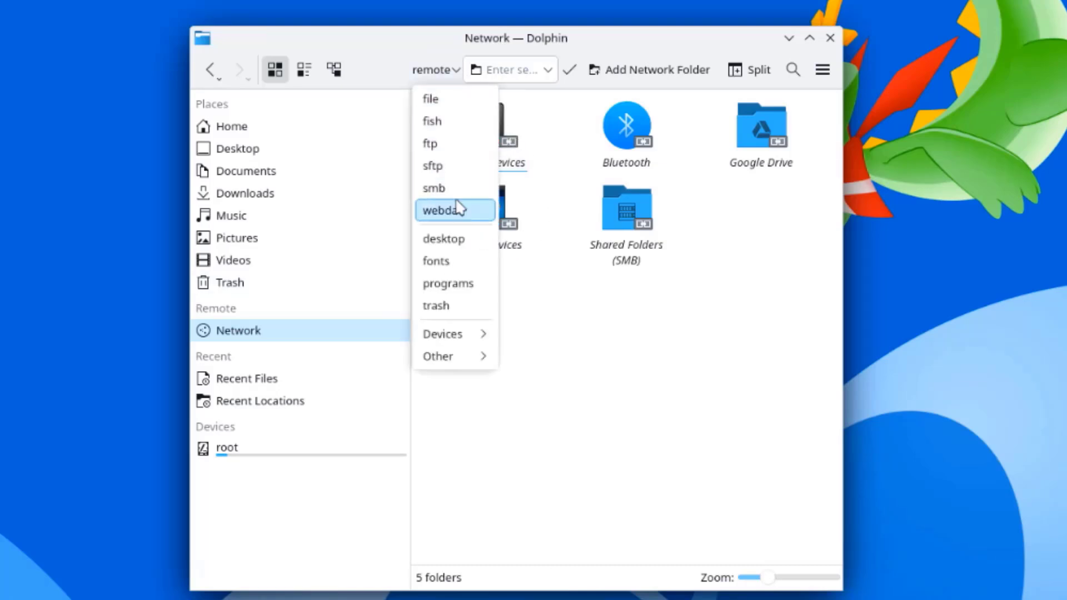
{"action": "mouse_move", "coordinate": [450, 340]}
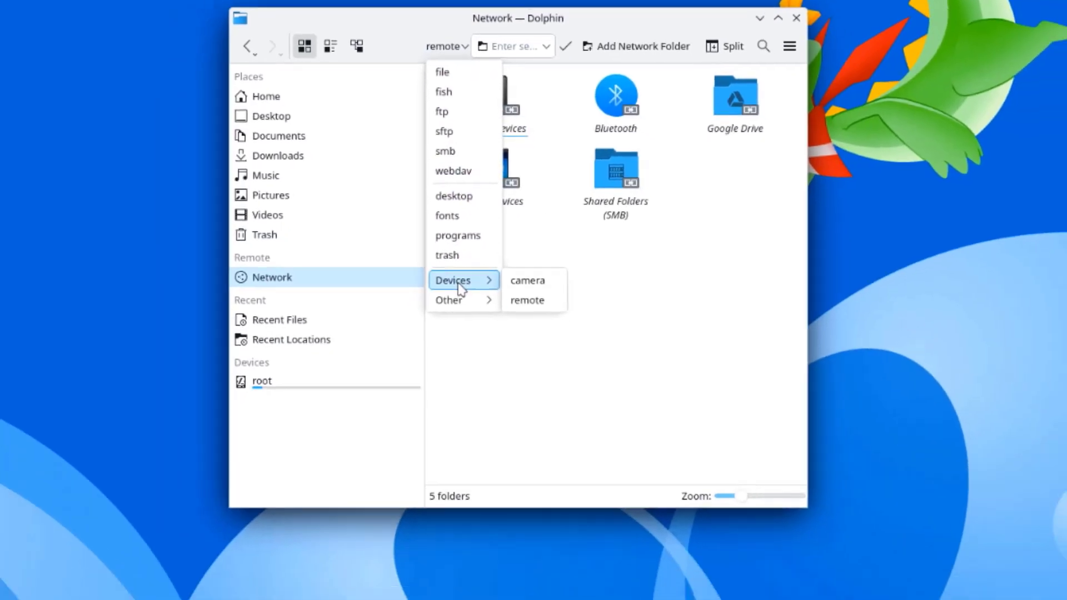
{"action": "mouse_move", "coordinate": [461, 303]}
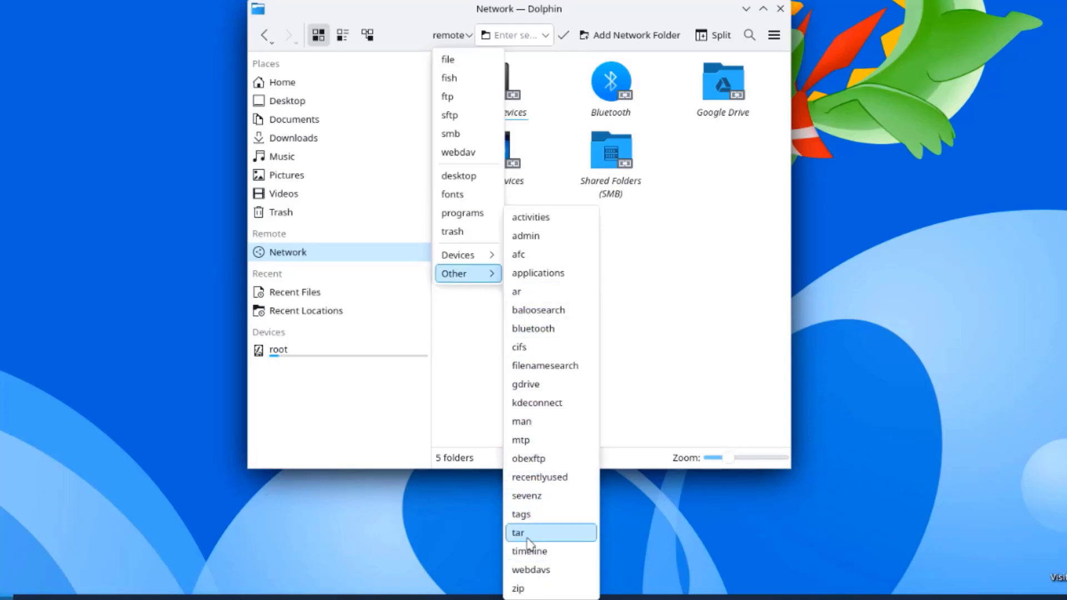
{"action": "left_click", "coordinate": [548, 39]}
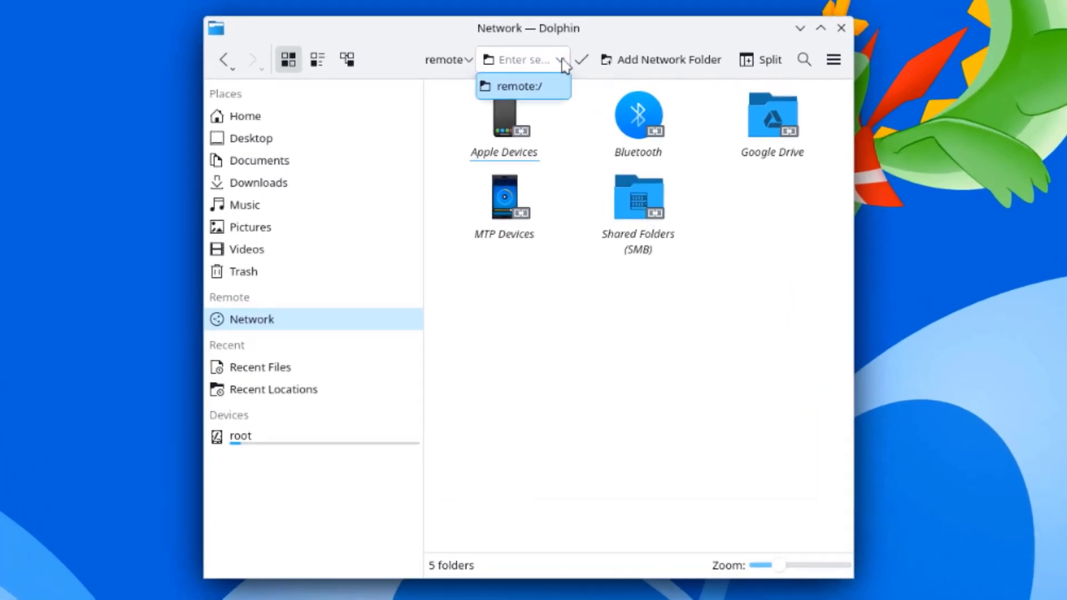
{"action": "left_click", "coordinate": [625, 40]}
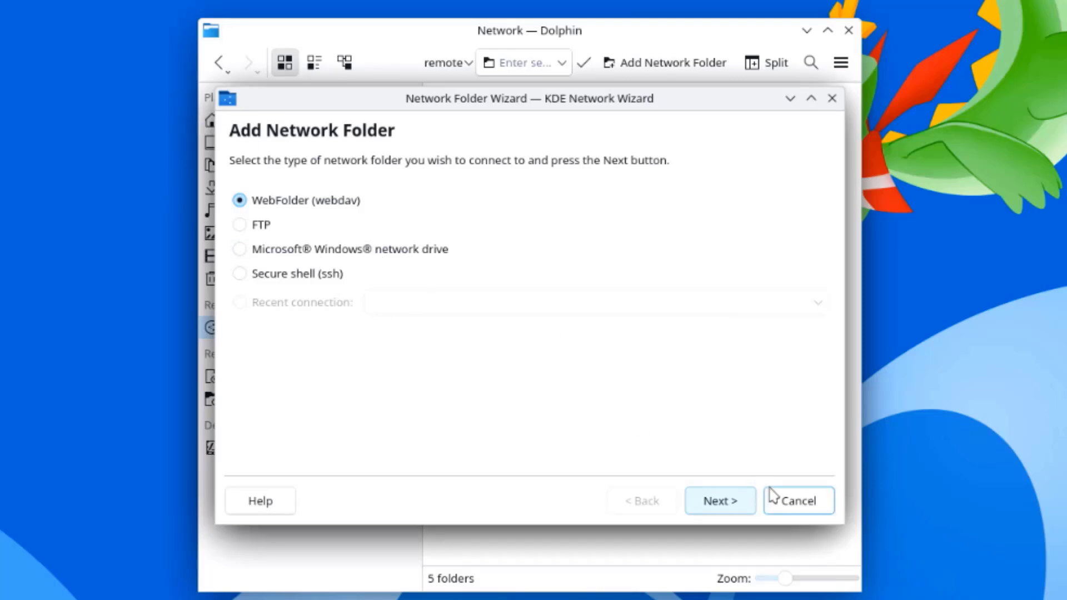
Step: Cancel the wizard, then visit Apple Devices, Bluetooth and Shared Folders (SMB) showing the MacBook Pro (8) share
{"action": "left_click", "coordinate": [789, 502]}
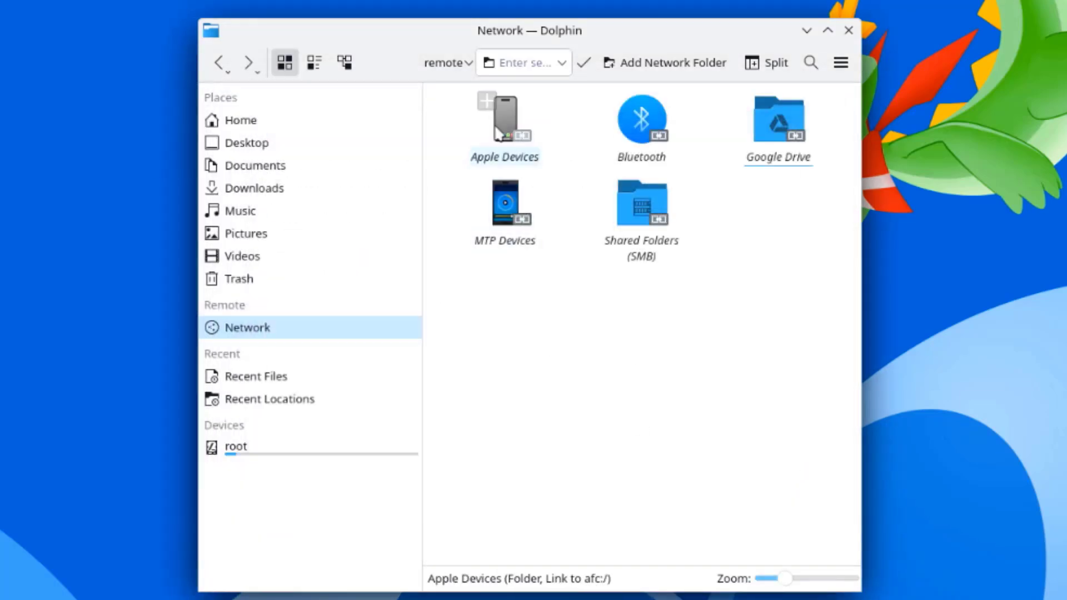
{"action": "left_click", "coordinate": [500, 132]}
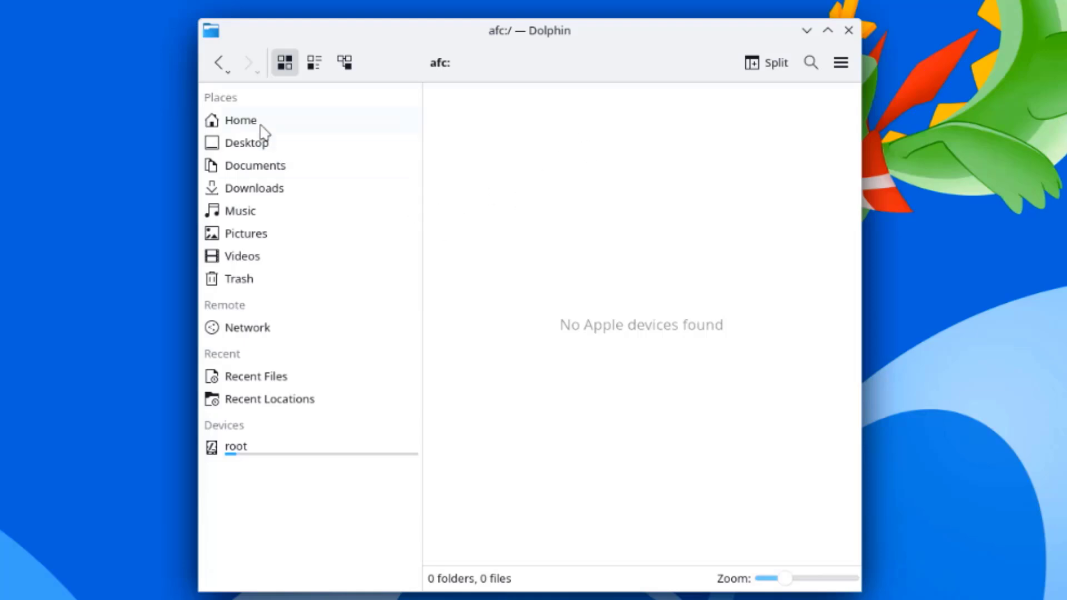
{"action": "left_click", "coordinate": [220, 63]}
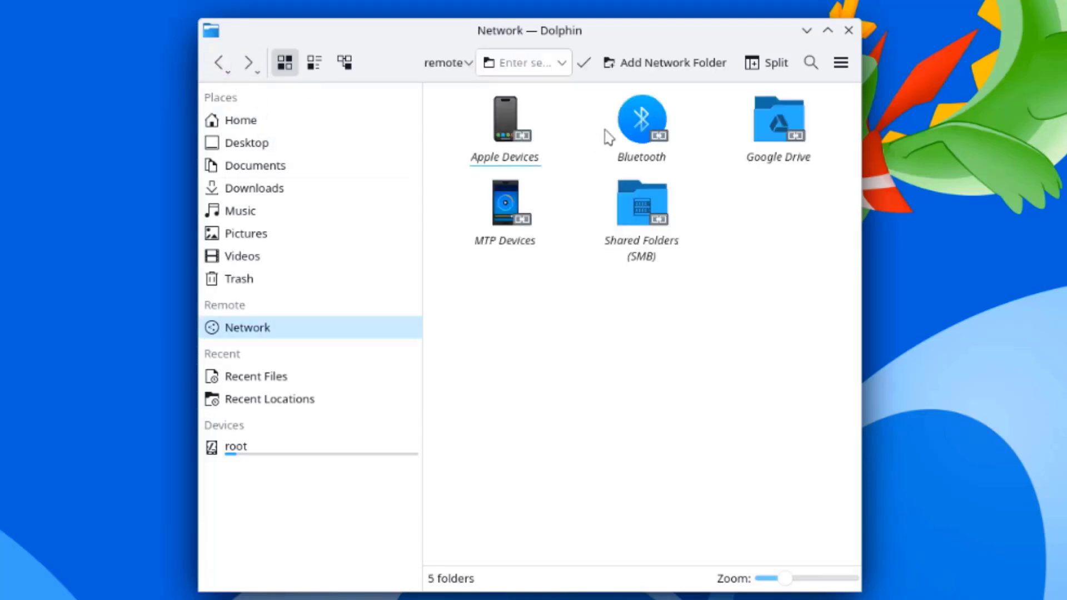
{"action": "left_click", "coordinate": [632, 125]}
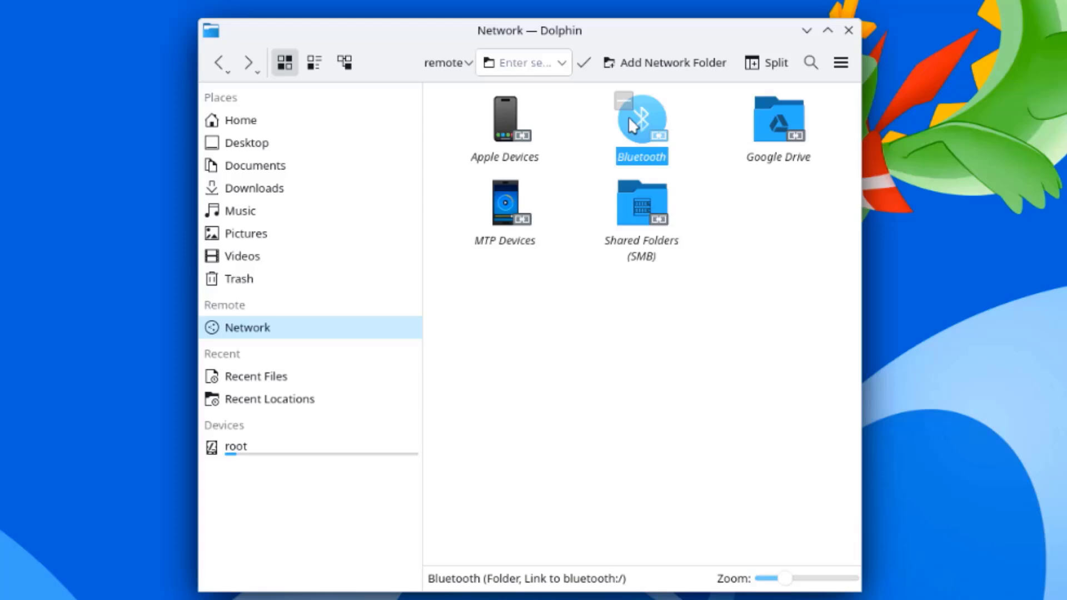
{"action": "left_click", "coordinate": [635, 118]}
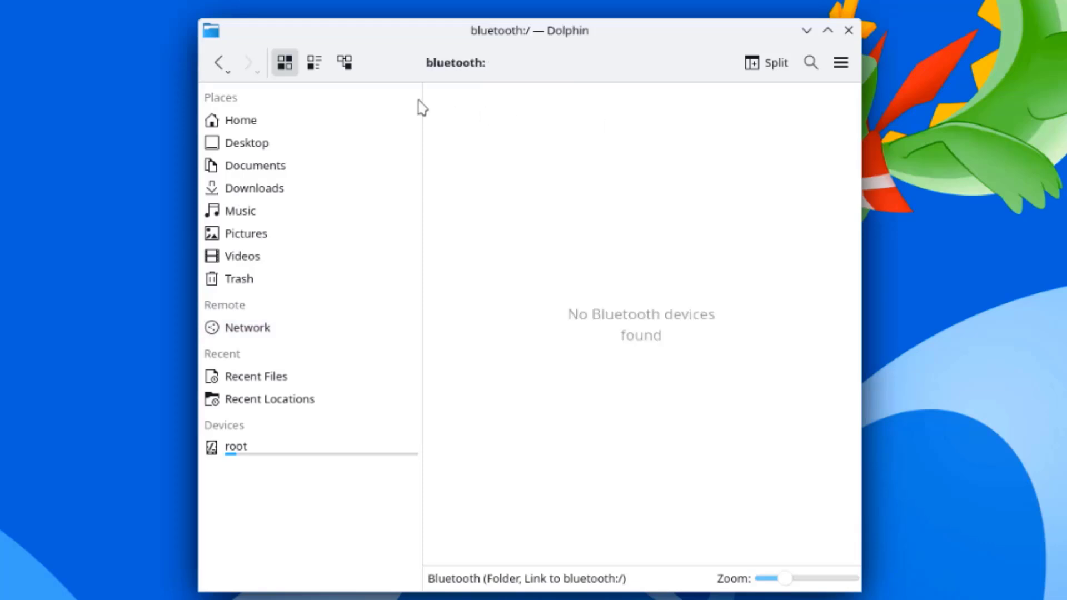
{"action": "left_click", "coordinate": [220, 66]}
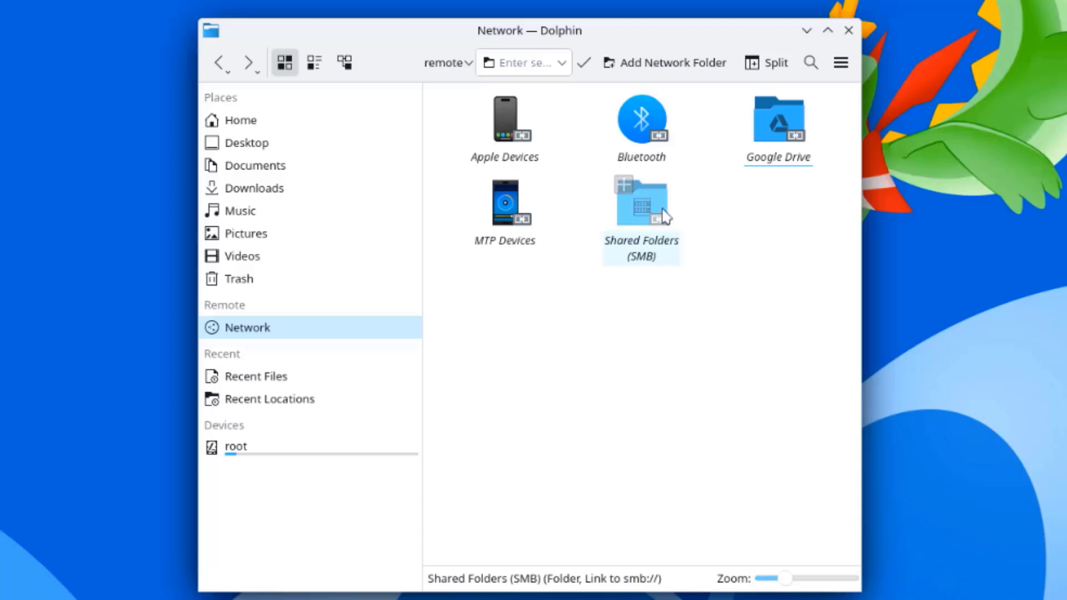
{"action": "left_click", "coordinate": [663, 214]}
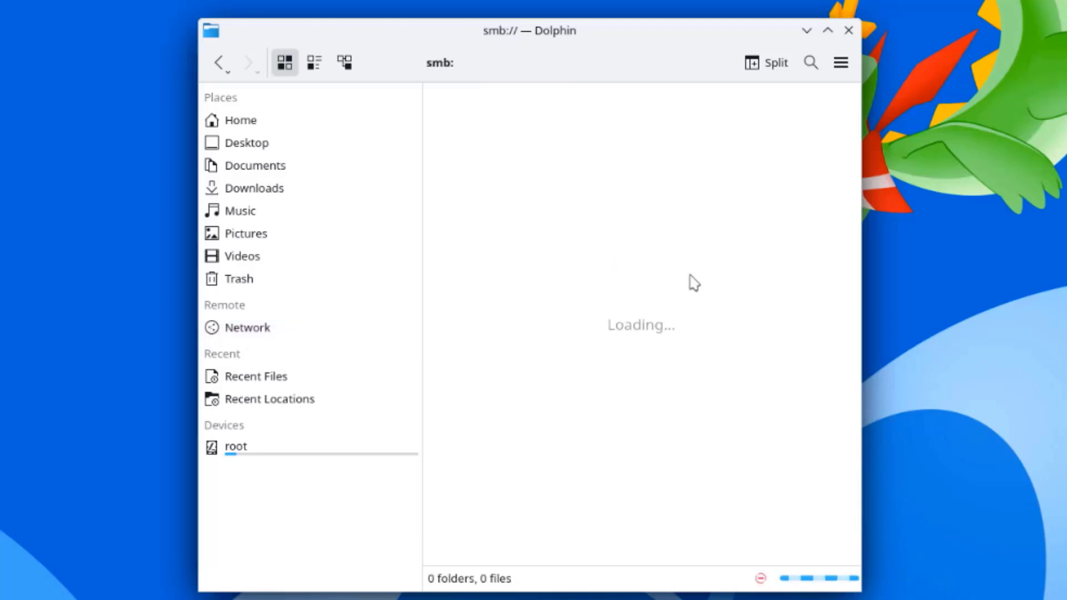
{"action": "left_click", "coordinate": [217, 64]}
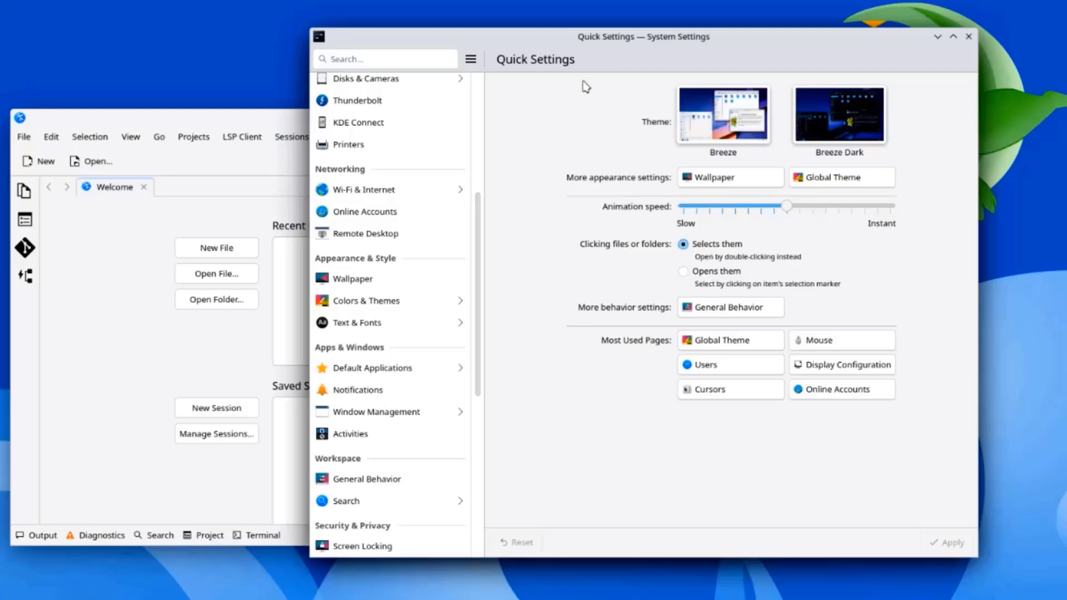
Step: Add four desktops in Window Management > Virtual Desktops for Desktop 1–5, and apply
{"action": "left_click", "coordinate": [391, 422]}
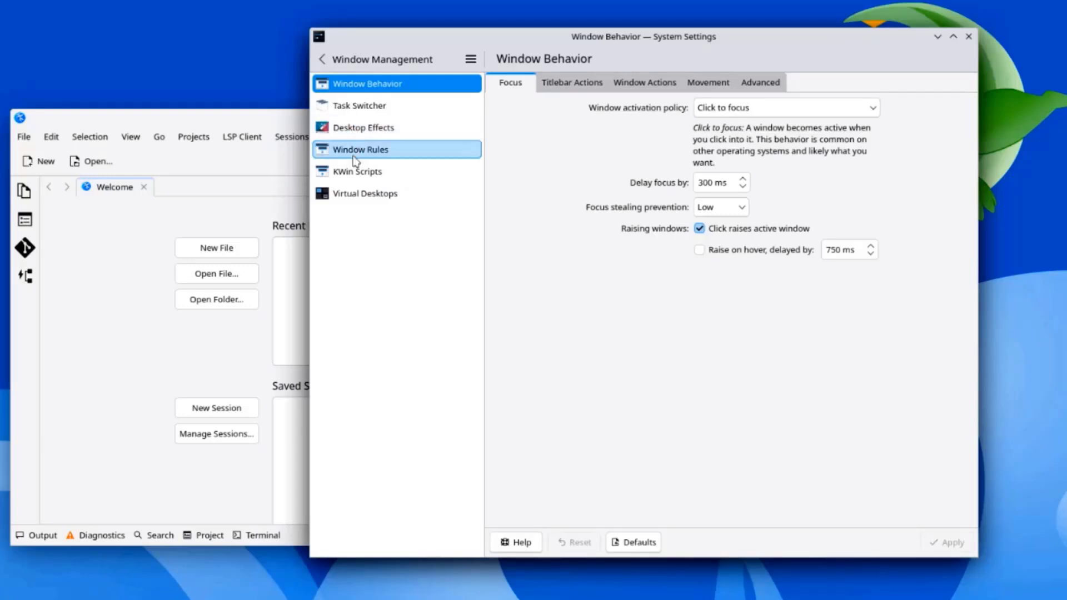
{"action": "left_click", "coordinate": [354, 196]}
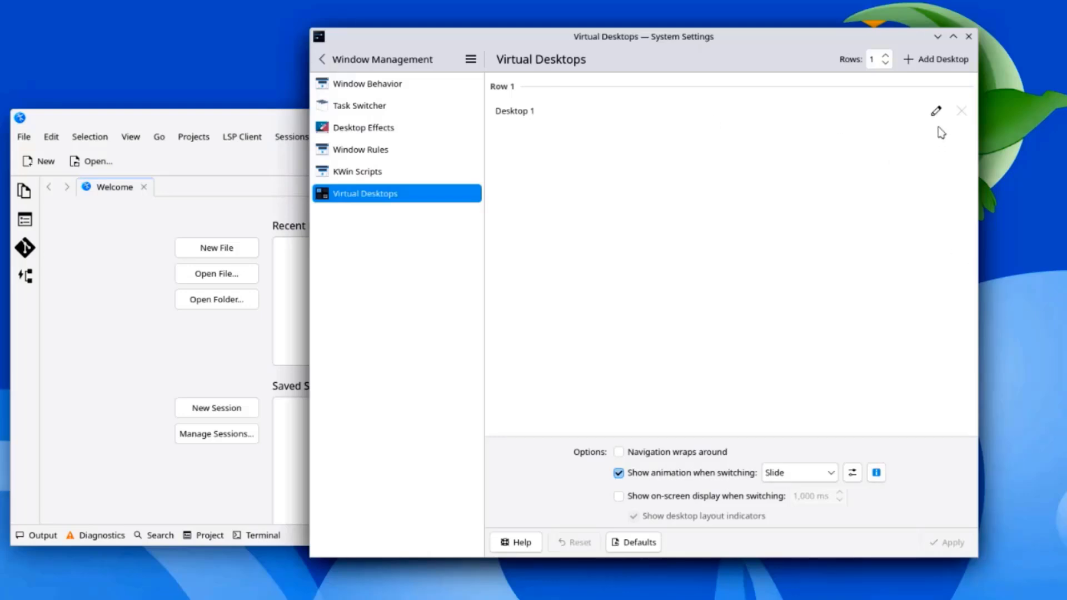
{"action": "left_click", "coordinate": [922, 64]}
{"action": "left_click", "coordinate": [921, 63]}
{"action": "left_click", "coordinate": [922, 64]}
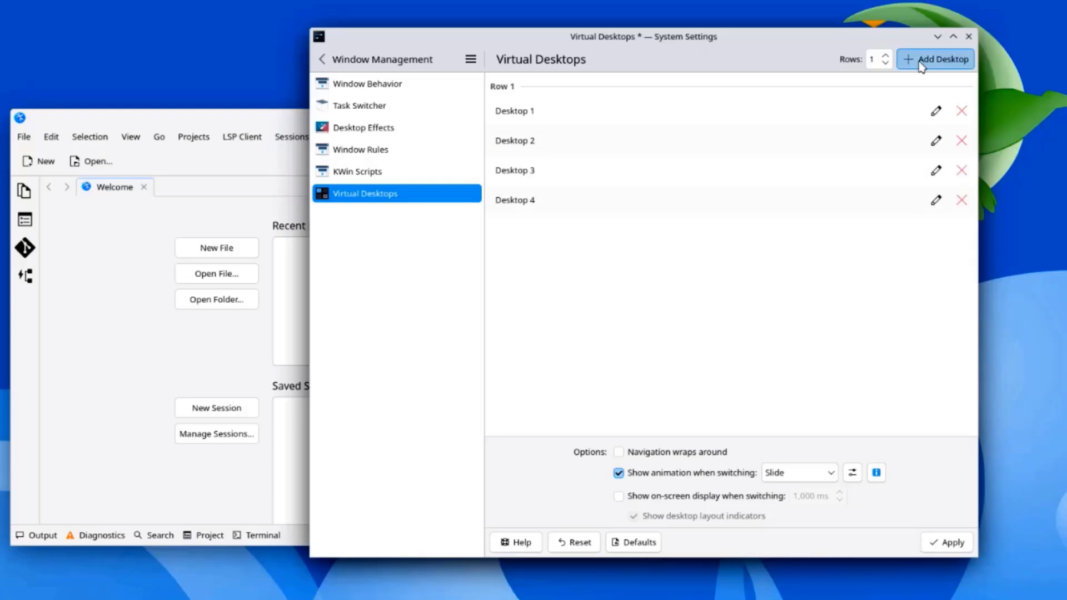
{"action": "left_click", "coordinate": [921, 63]}
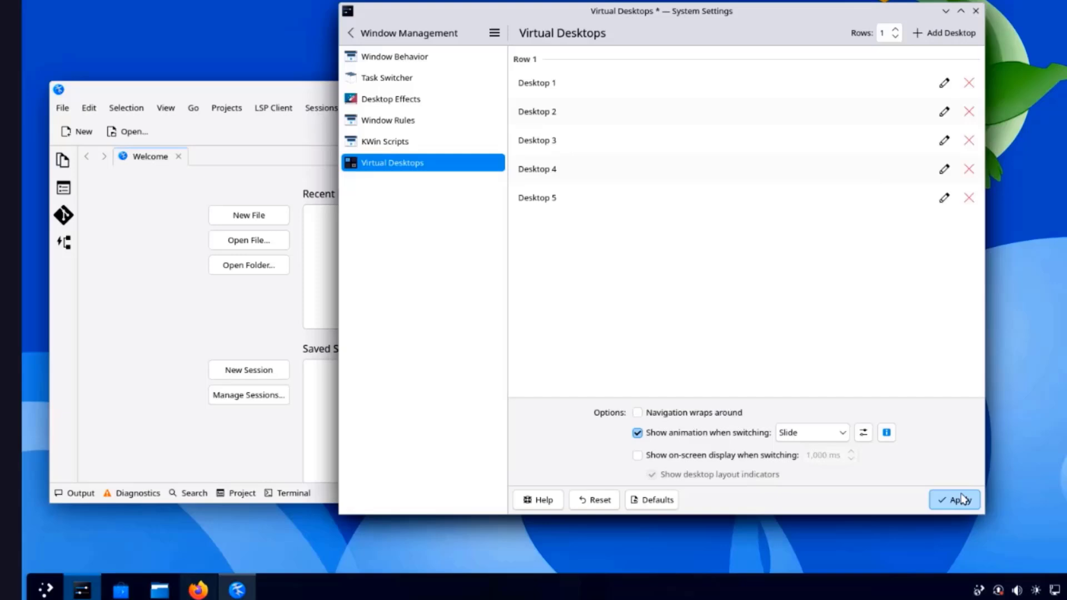
{"action": "left_click", "coordinate": [906, 508]}
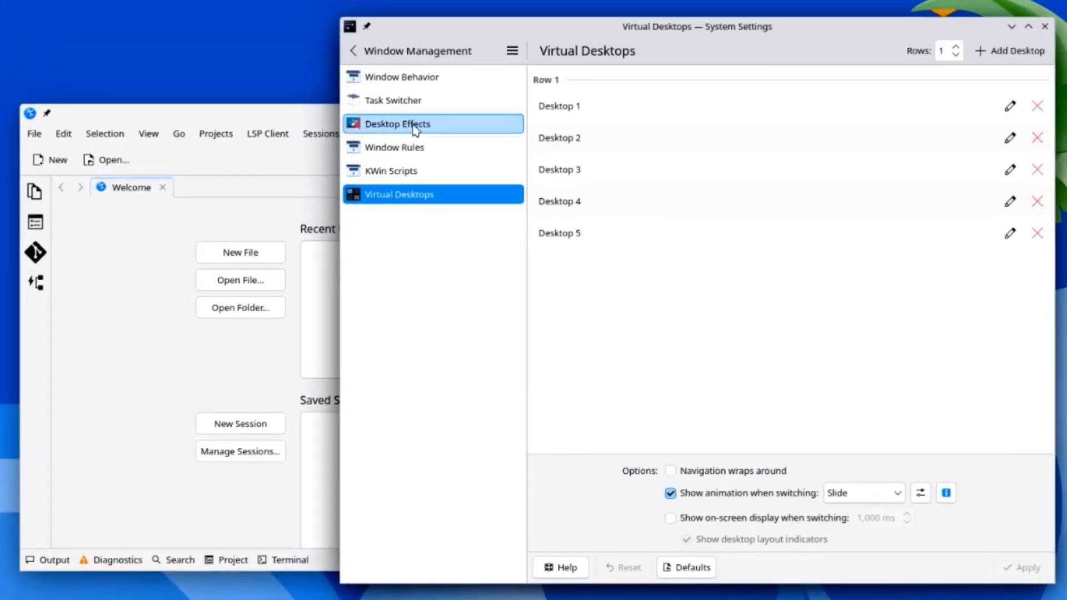
Step: Check Cube in Desktop Effects' Window Management section, apply it, and try Meta+C
{"action": "left_click", "coordinate": [414, 126]}
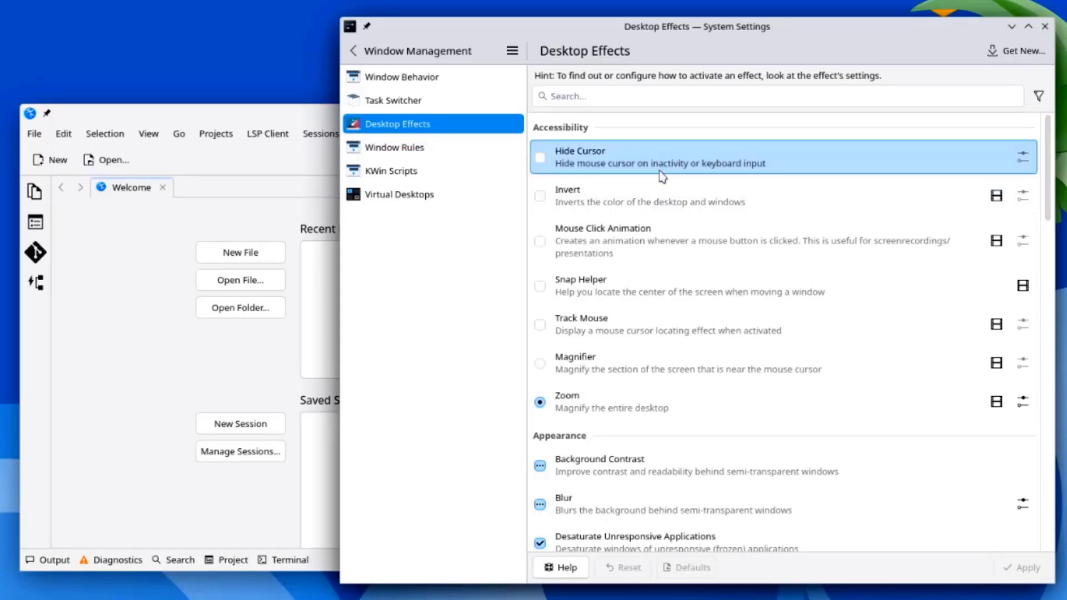
{"action": "scroll", "coordinate": [684, 255], "scroll_direction": "down", "scroll_amount": 10}
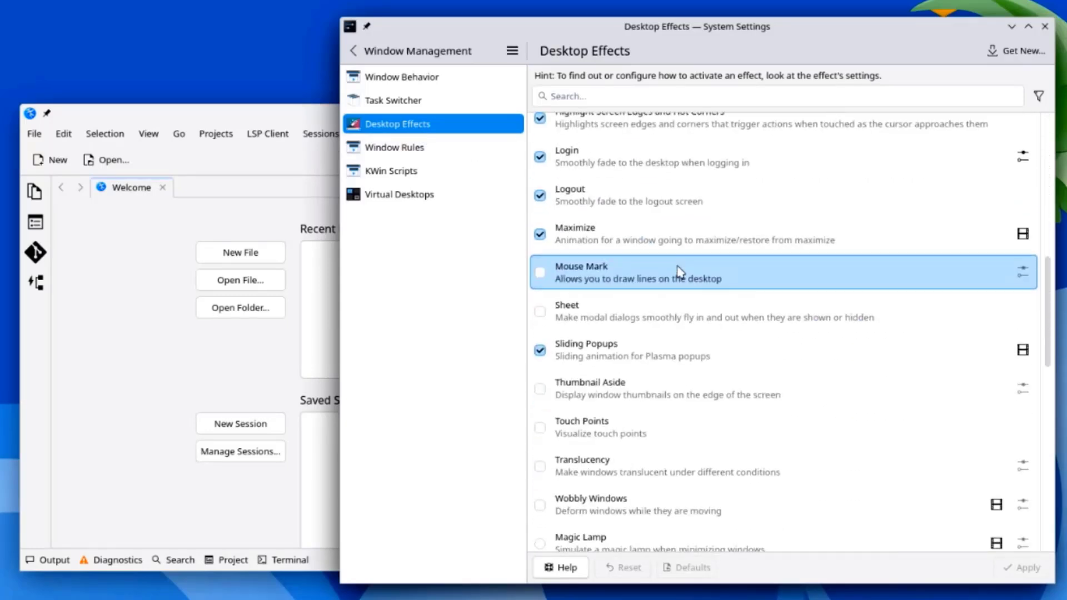
{"action": "scroll", "coordinate": [678, 272], "scroll_direction": "down", "scroll_amount": 15}
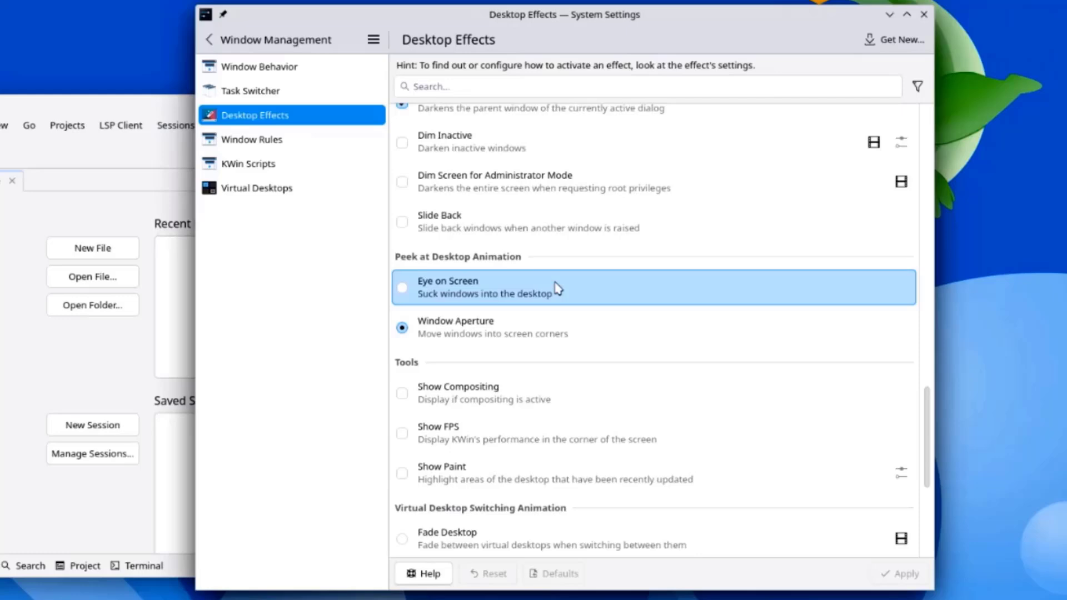
{"action": "scroll", "coordinate": [578, 300], "scroll_direction": "down", "scroll_amount": 10}
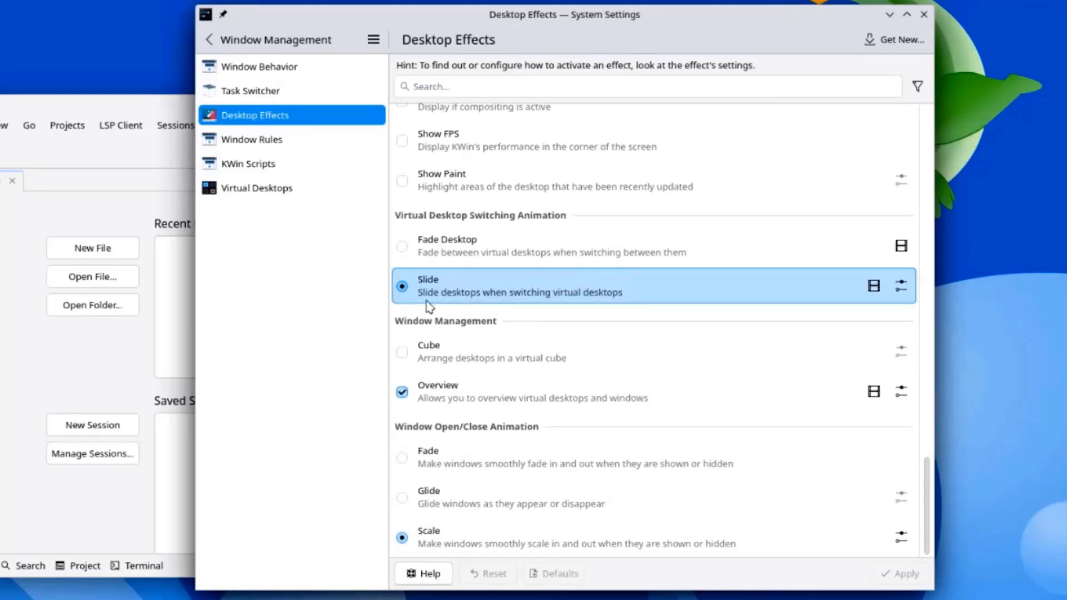
{"action": "left_click", "coordinate": [403, 352]}
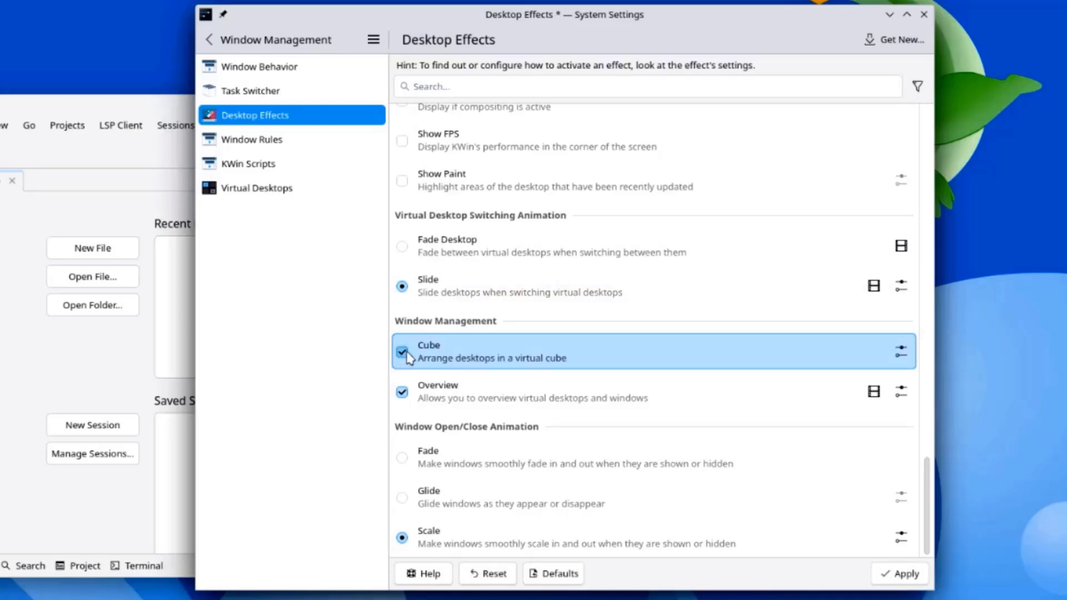
{"action": "left_click", "coordinate": [907, 578]}
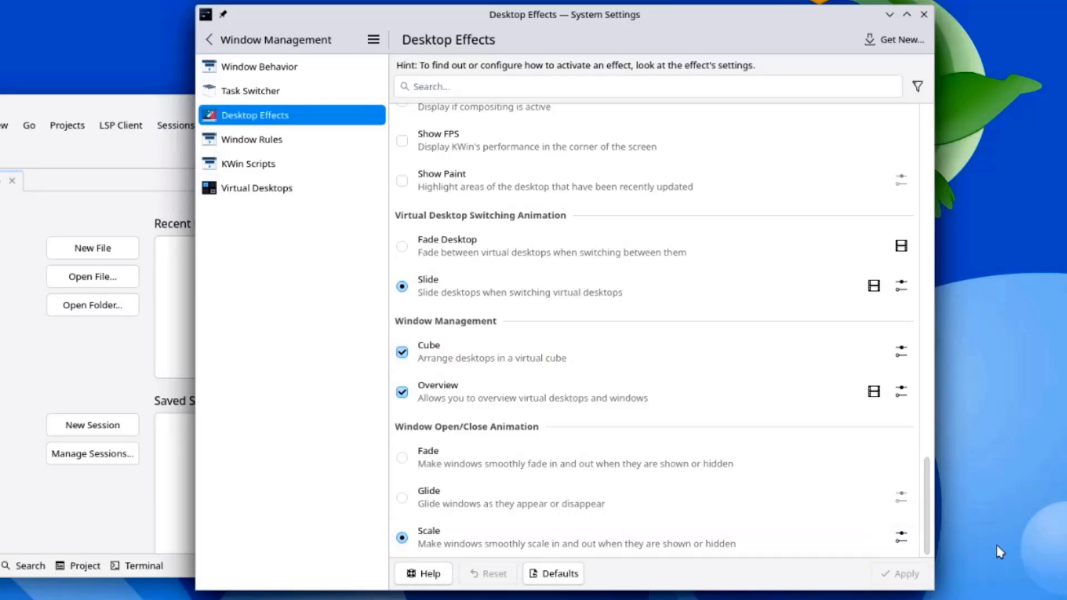
{"action": "key", "text": "super+c"}
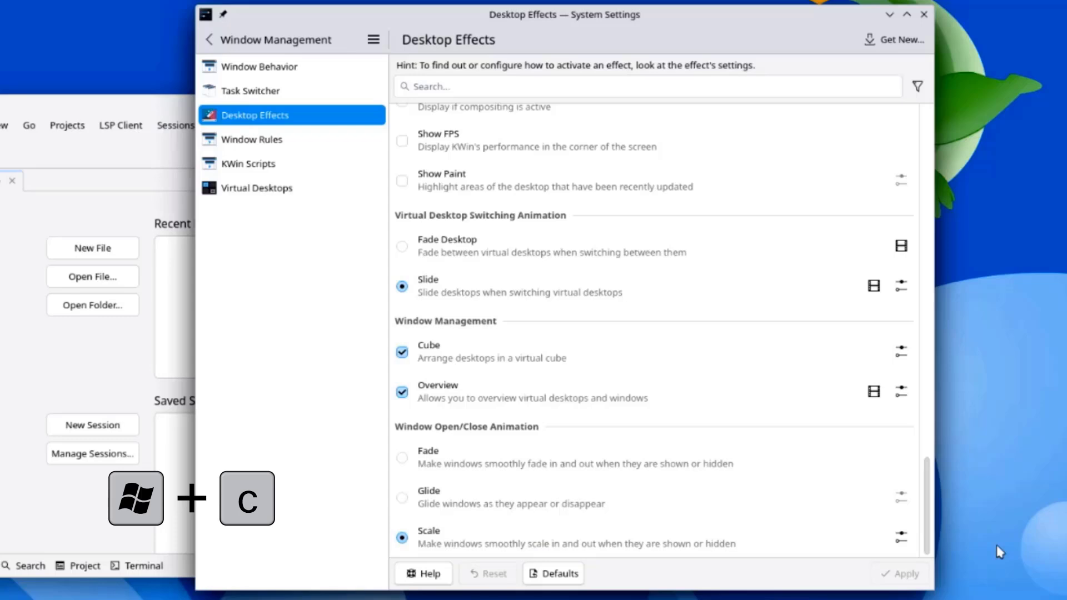
Step: Open the Cube with Meta+C, tilt it, switch to the next desktop, and swing it around
{"action": "key", "text": "super+c"}
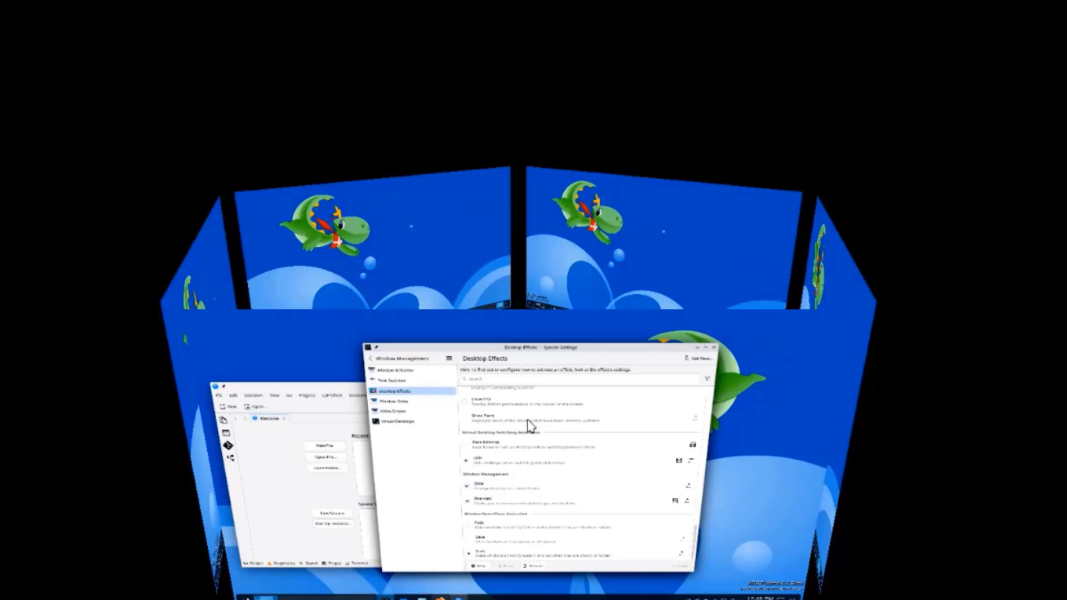
{"action": "left_click_drag", "start_coordinate": [528, 424], "coordinate": [678, 266]}
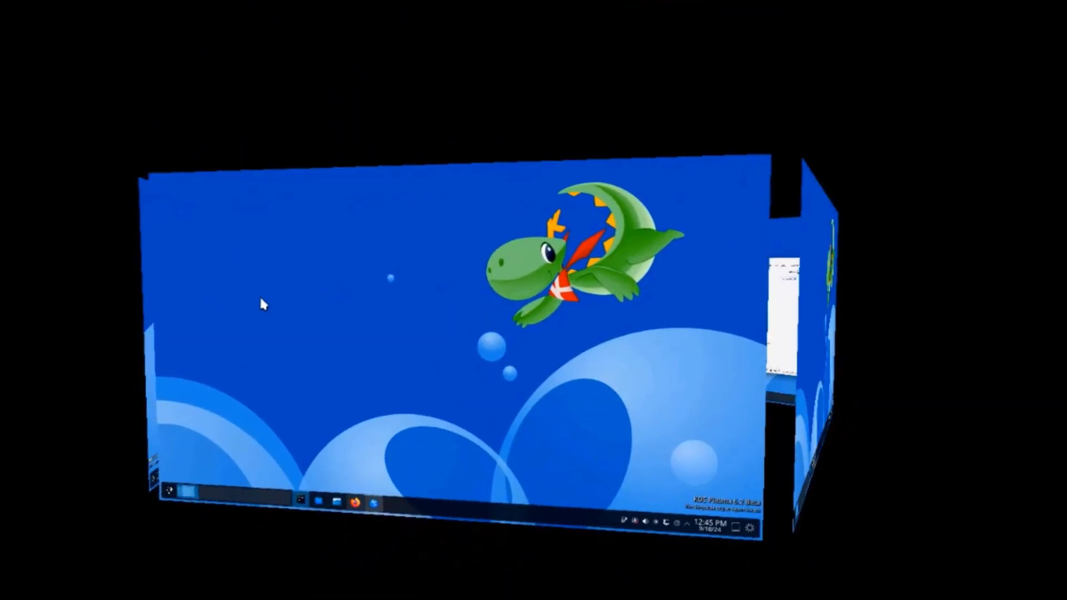
{"action": "key", "text": "Right"}
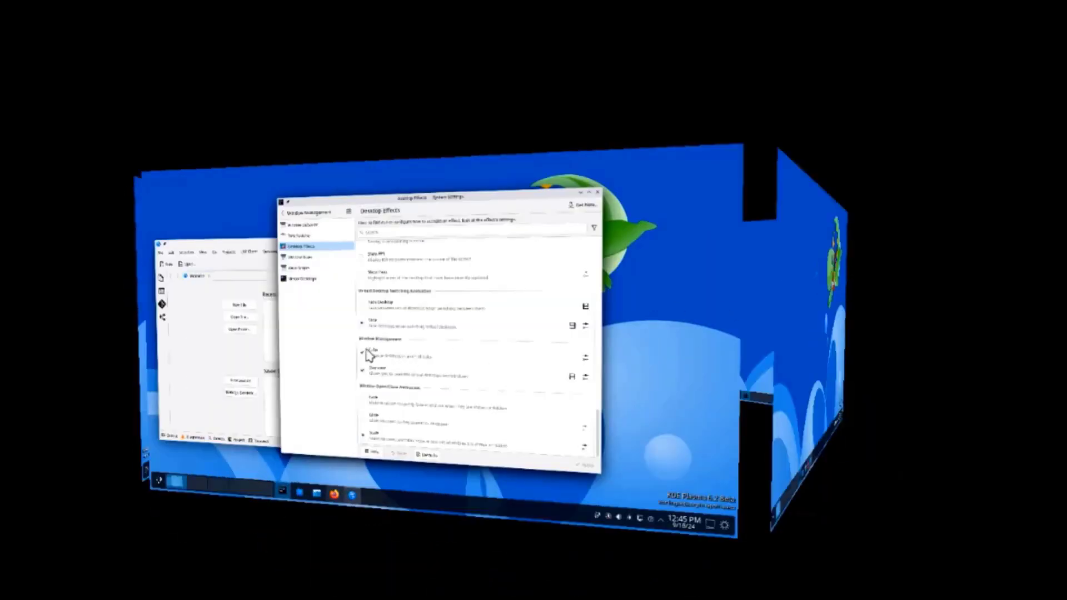
{"action": "left_click_drag", "start_coordinate": [370, 356], "coordinate": [847, 344]}
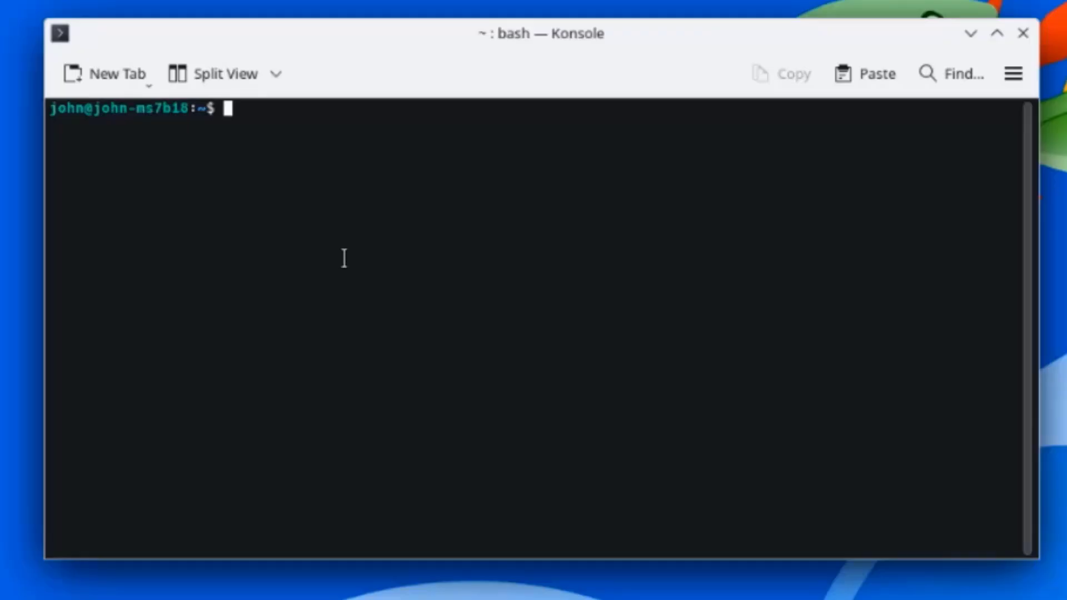
Step: Run uname -r in Konsole, which reports kernel 6.8.0-40-generic
{"action": "type", "text": "uname -"}
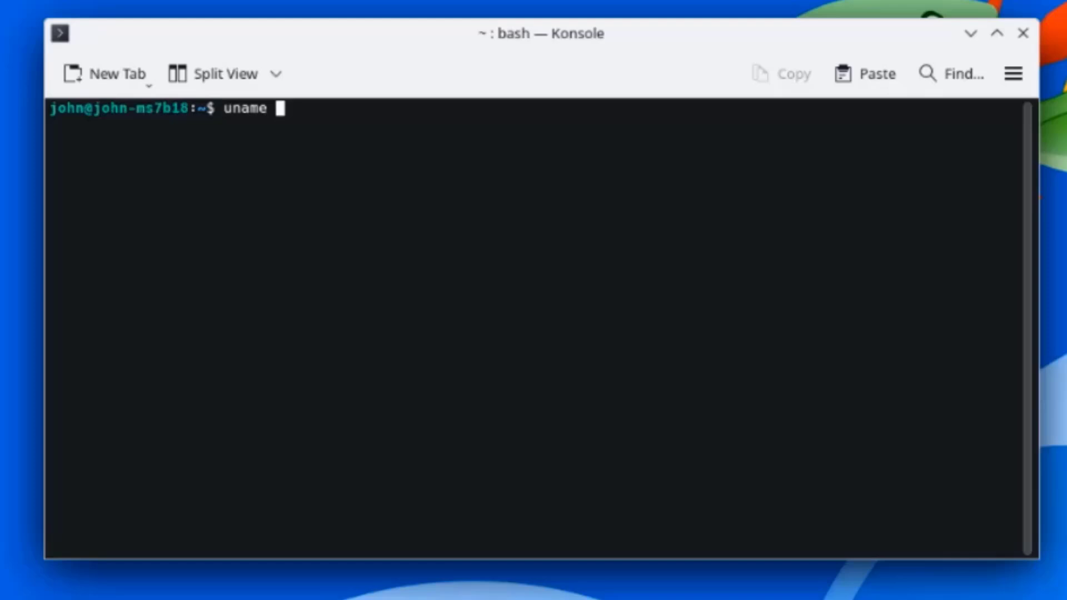
{"action": "type", "text": "r"}
{"action": "key", "text": "Return"}
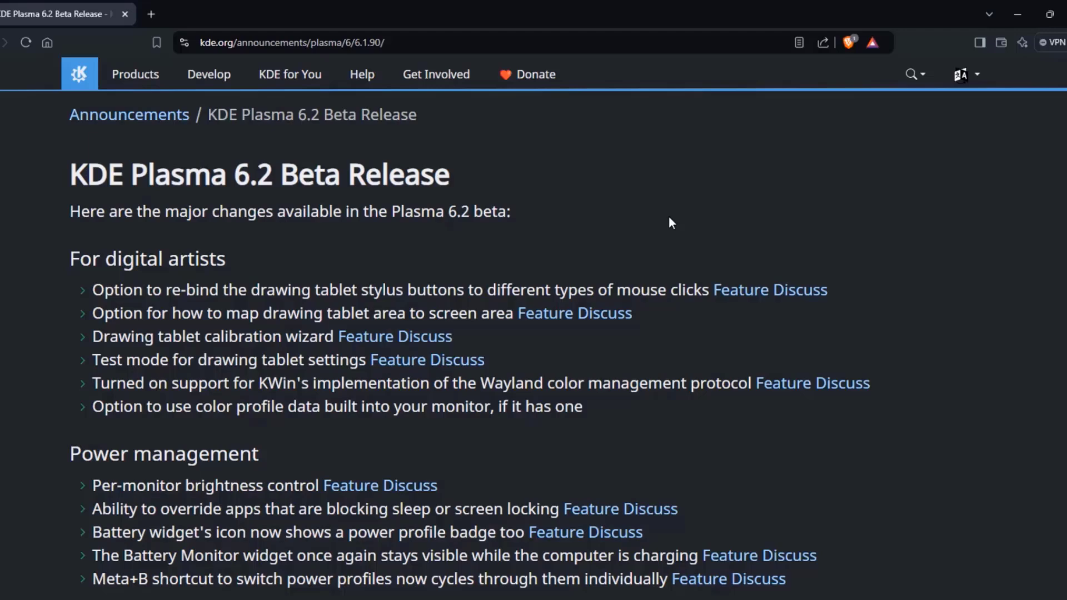
Step: Scroll the Plasma 6.2 Beta announcement through its feature lists to Live Images and Feedback
{"action": "scroll", "coordinate": [659, 219], "scroll_direction": "down", "scroll_amount": 2}
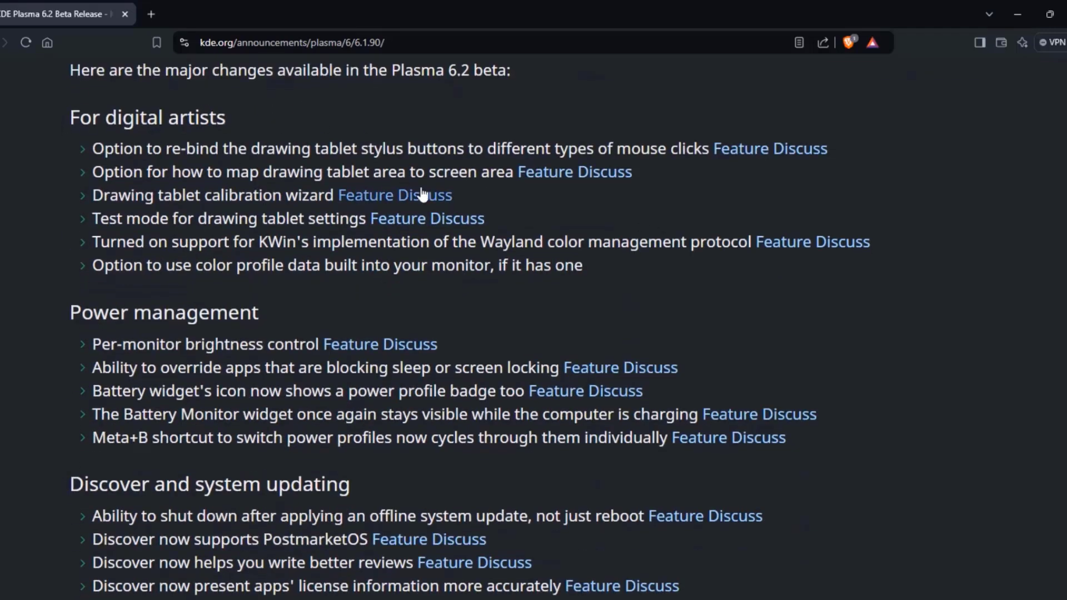
{"action": "scroll", "coordinate": [426, 207], "scroll_direction": "down", "scroll_amount": 3}
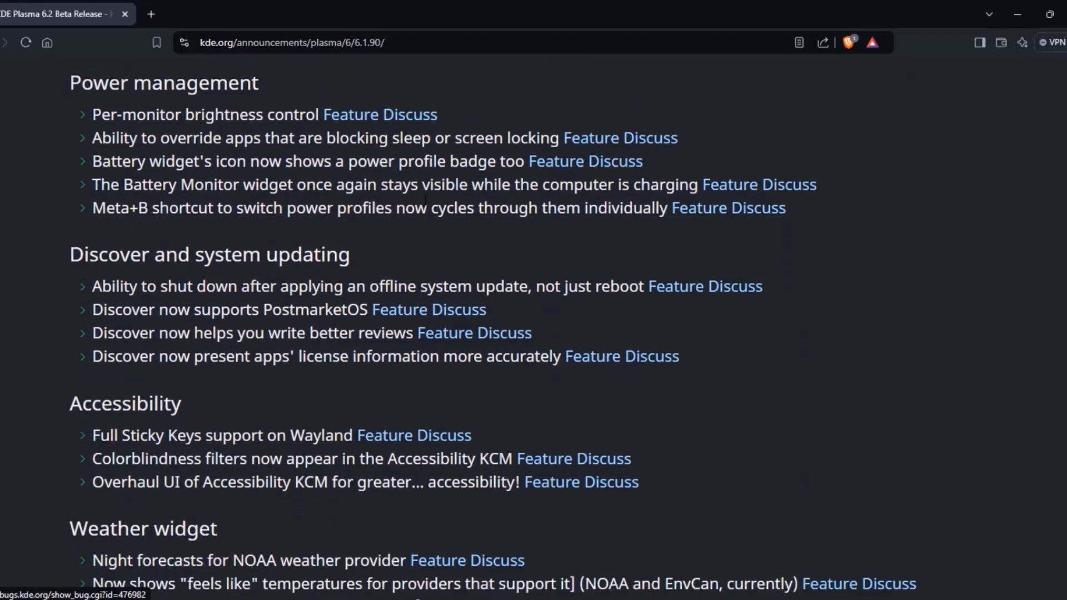
{"action": "scroll", "coordinate": [428, 207], "scroll_direction": "down", "scroll_amount": 3}
{"action": "scroll", "coordinate": [427, 206], "scroll_direction": "up", "scroll_amount": 6}
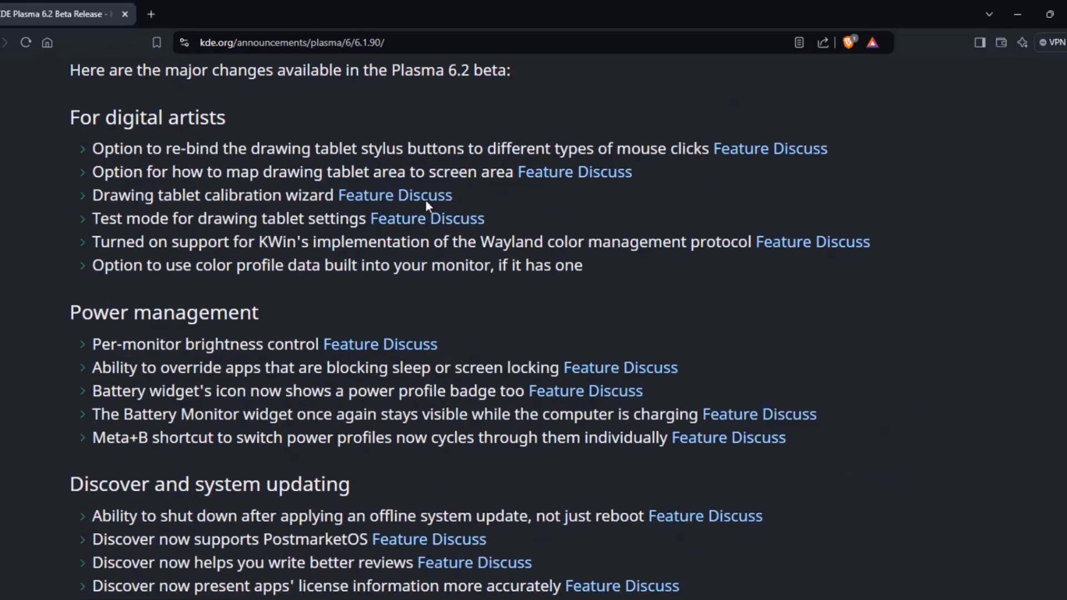
{"action": "scroll", "coordinate": [272, 124], "scroll_direction": "down", "scroll_amount": 7}
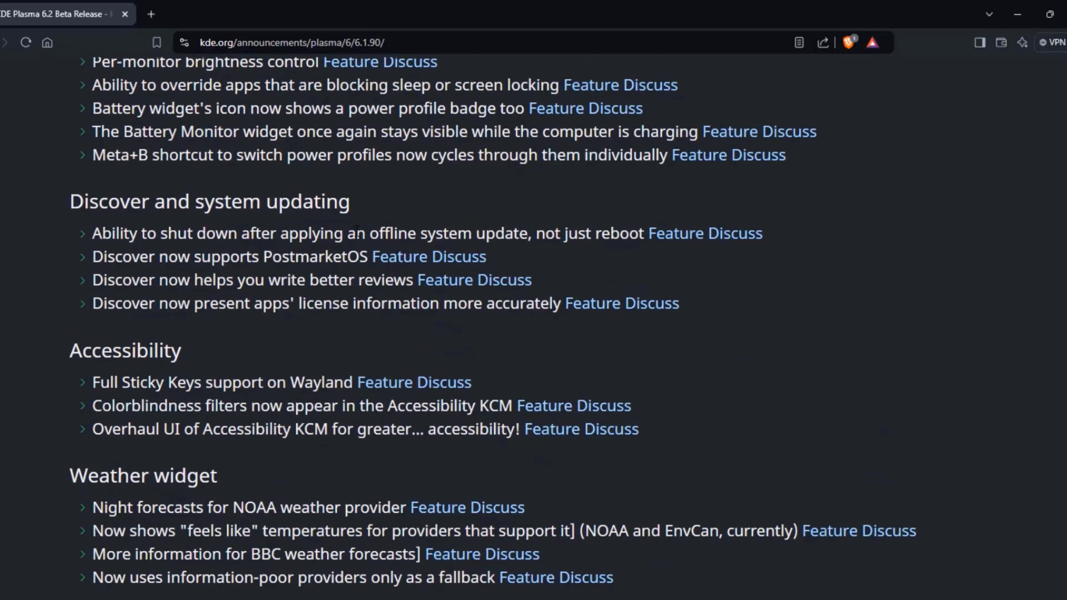
{"action": "scroll", "coordinate": [398, 229], "scroll_direction": "down", "scroll_amount": 3}
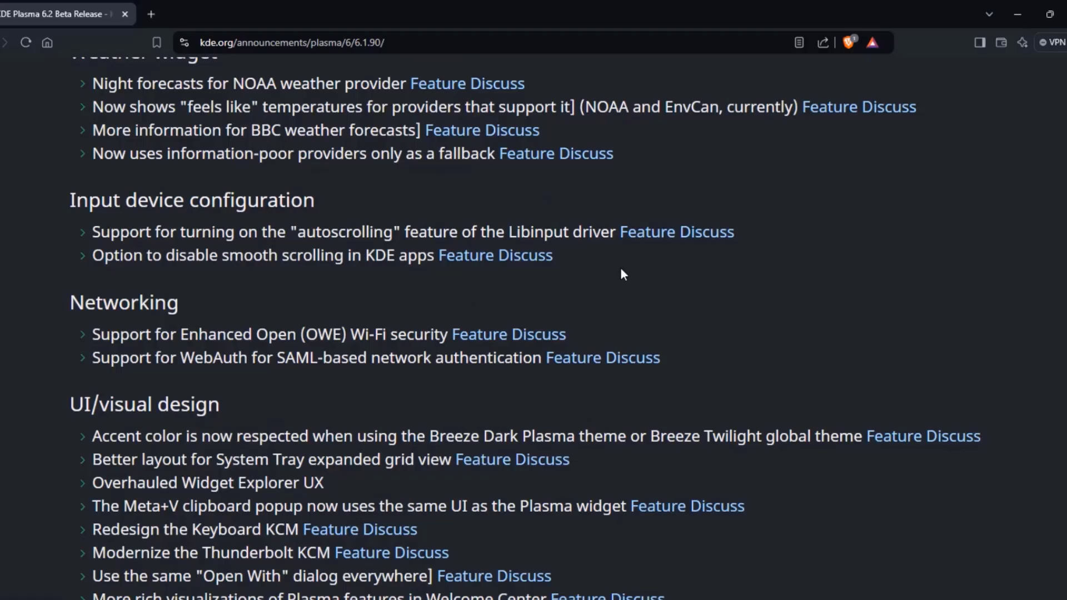
{"action": "scroll", "coordinate": [622, 269], "scroll_direction": "down", "scroll_amount": 5}
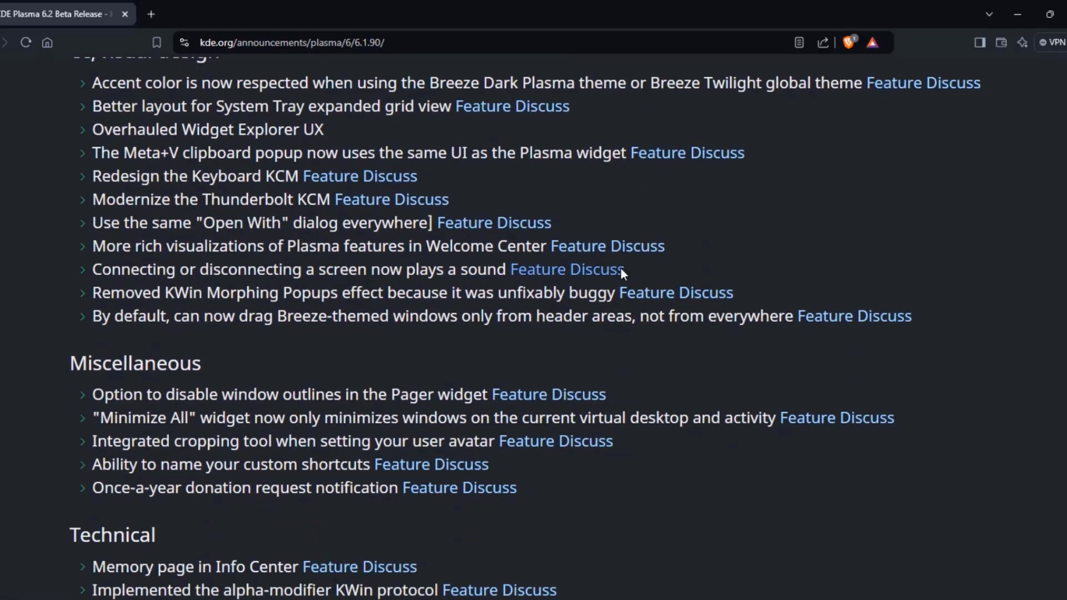
{"action": "scroll", "coordinate": [621, 271], "scroll_direction": "down", "scroll_amount": 4}
{"action": "scroll", "coordinate": [623, 275], "scroll_direction": "down", "scroll_amount": 4}
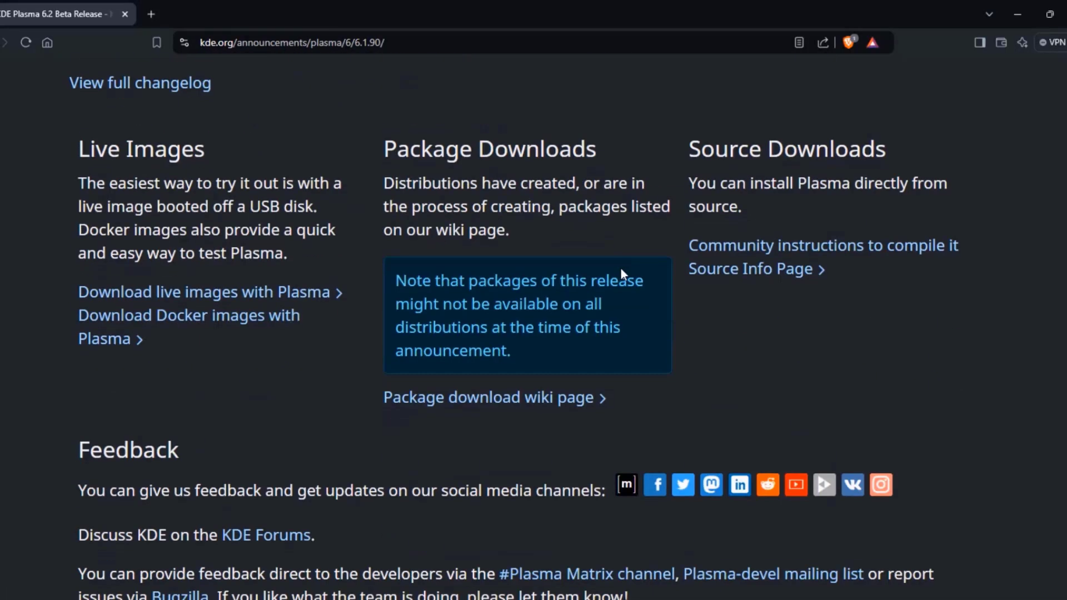